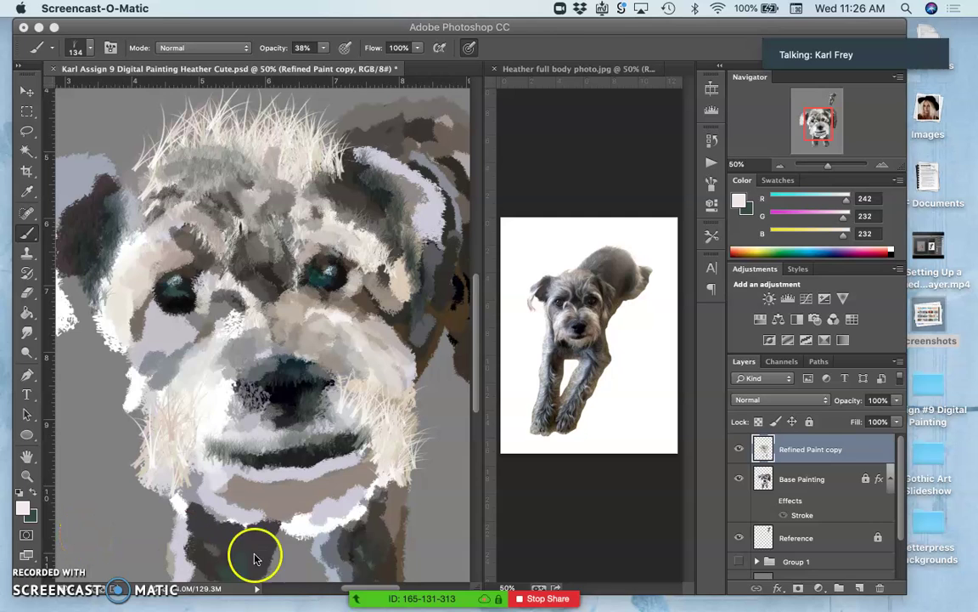
Toggle the visibility of the Refined Paint copy layer to compare the dog's face with and without the refined strokes.
{"action": "left_click", "coordinate": [738, 450]}
{"action": "left_click", "coordinate": [738, 450]}
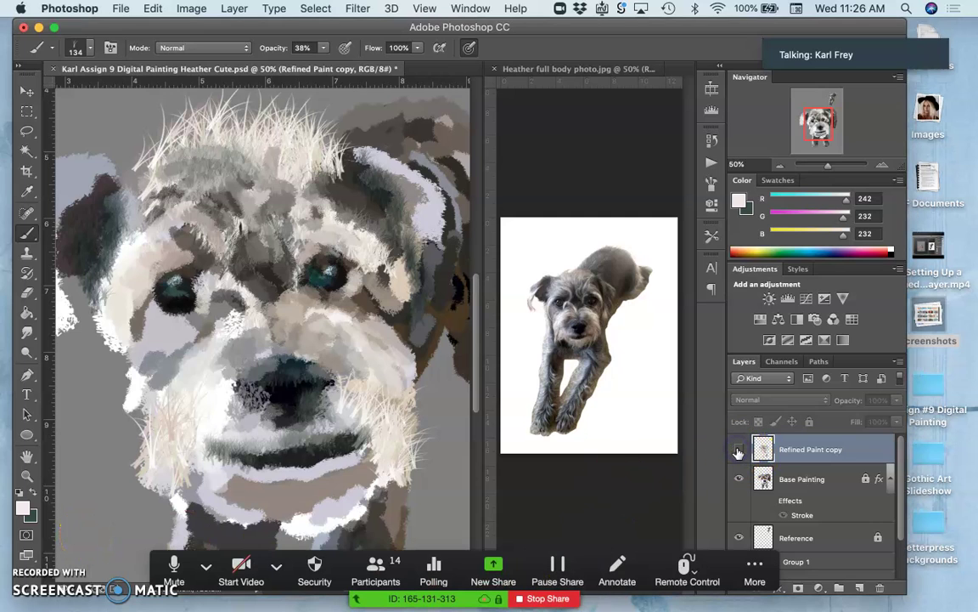
{"action": "left_click", "coordinate": [738, 450]}
{"action": "left_click", "coordinate": [738, 451]}
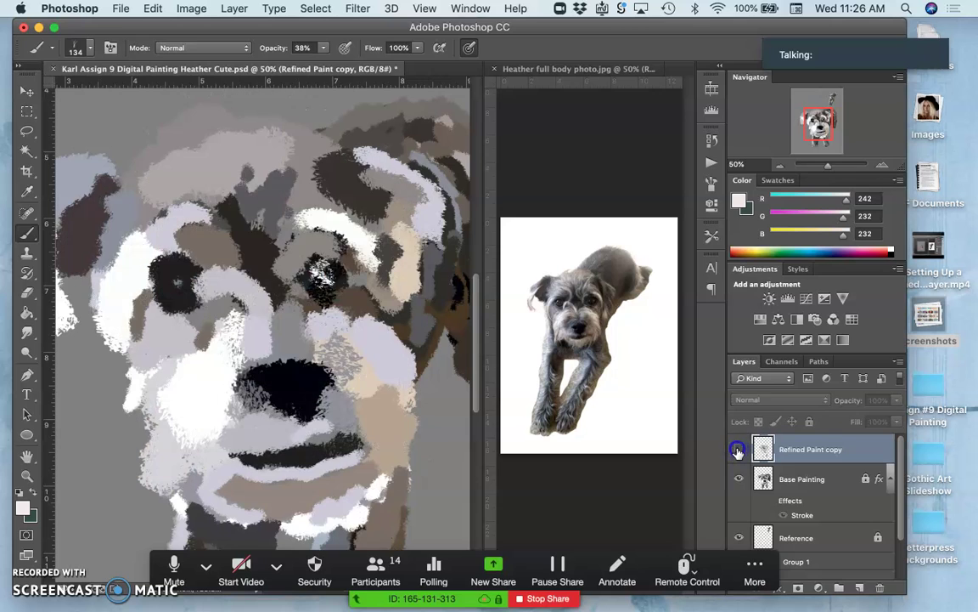
{"action": "left_click", "coordinate": [738, 450]}
Hide the Base Painting layer and the gray Layer 4 to examine the refined strokes on the white background.
{"action": "left_click", "coordinate": [739, 480]}
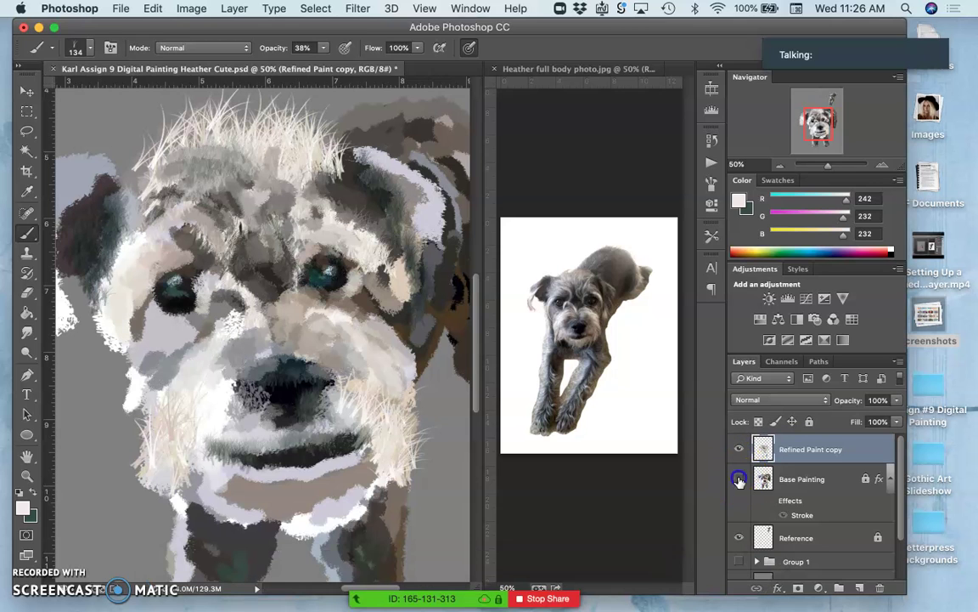
{"action": "left_click", "coordinate": [738, 480]}
{"action": "left_click", "coordinate": [739, 480]}
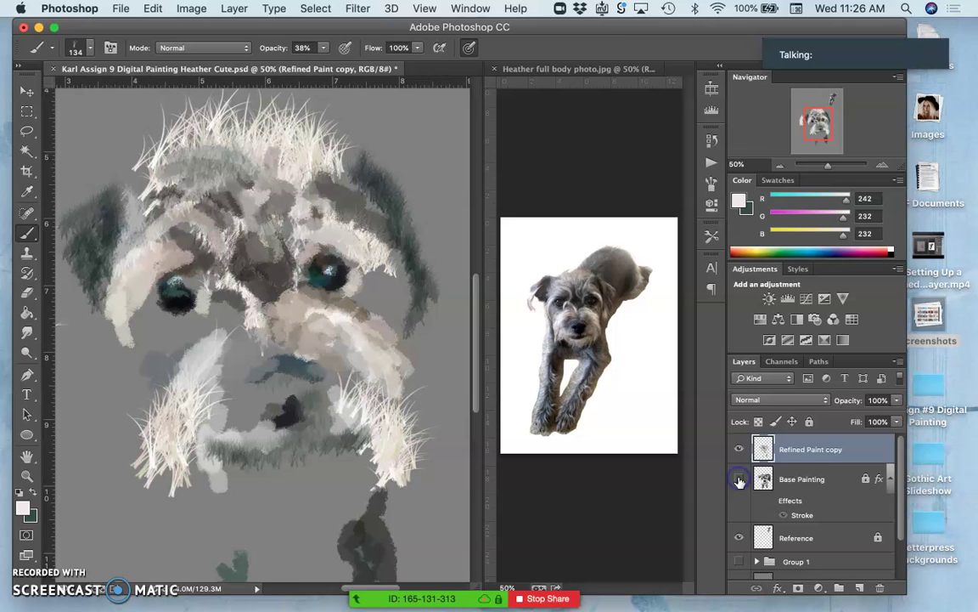
{"action": "scroll", "coordinate": [745, 527], "scroll_direction": "down", "scroll_amount": 2}
{"action": "left_click", "coordinate": [741, 532]}
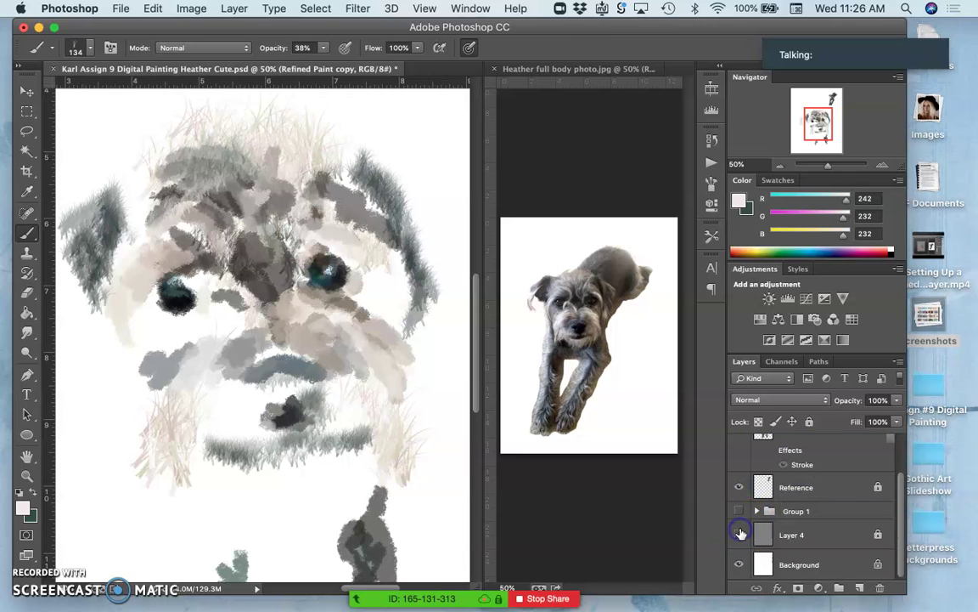
Compare the refined strokes with and without Base Painting on white, ending with both Base Painting and Layer 4 shown.
{"action": "scroll", "coordinate": [745, 478], "scroll_direction": "up", "scroll_amount": 2}
{"action": "left_click", "coordinate": [739, 479]}
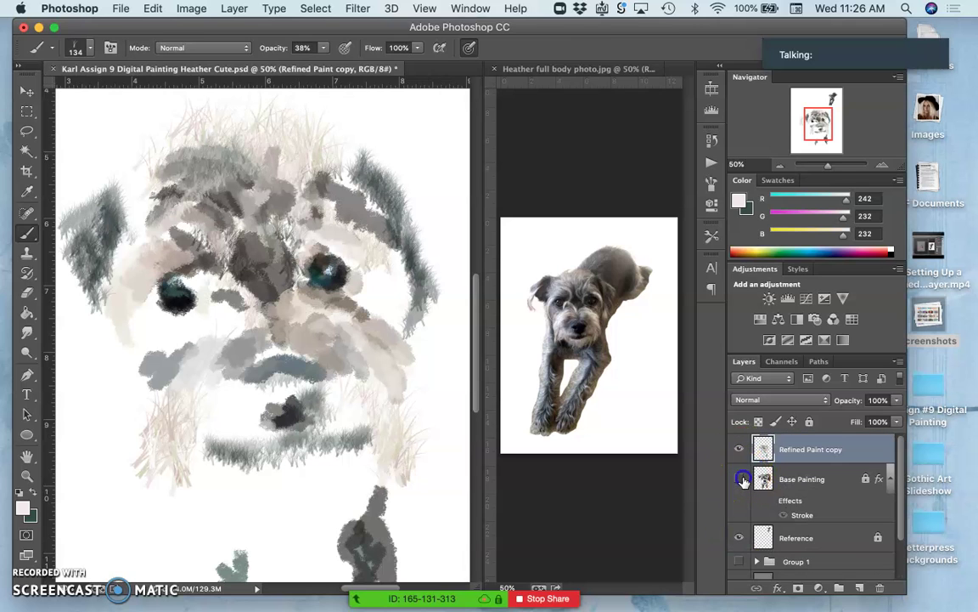
{"action": "left_click", "coordinate": [739, 480]}
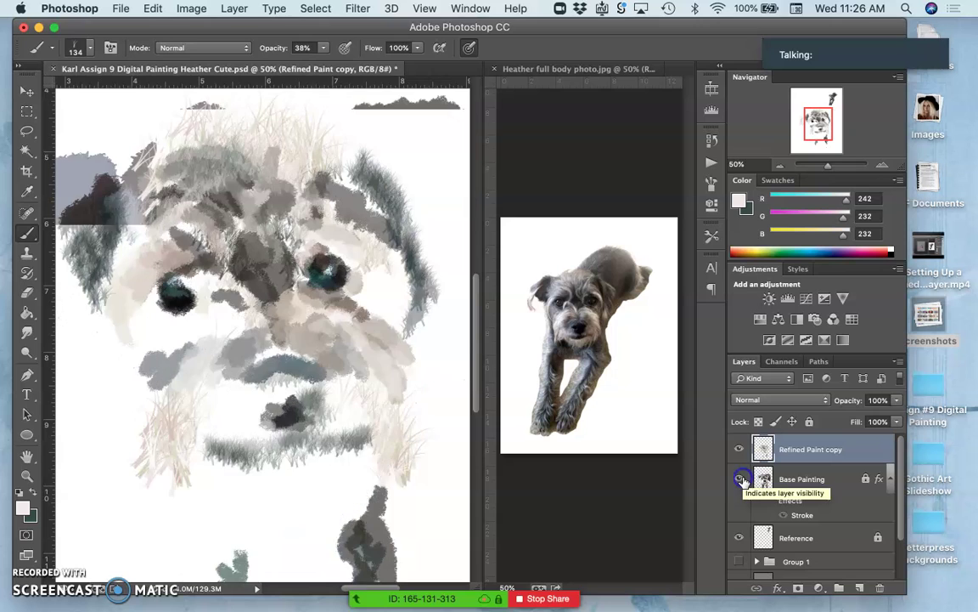
{"action": "left_click", "coordinate": [739, 480]}
{"action": "left_click", "coordinate": [742, 480]}
{"action": "left_click", "coordinate": [742, 480]}
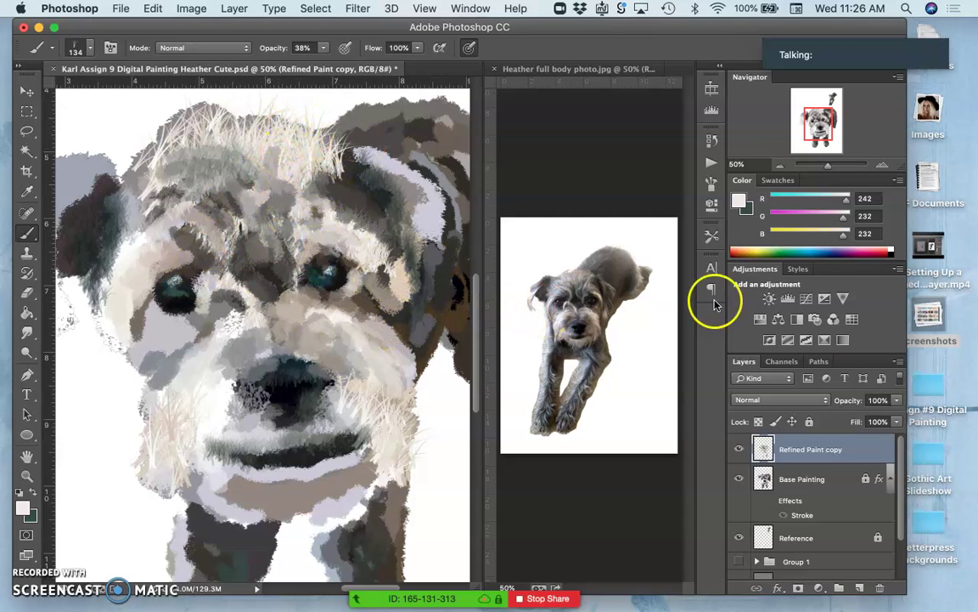
{"action": "scroll", "coordinate": [731, 515], "scroll_direction": "down", "scroll_amount": 3}
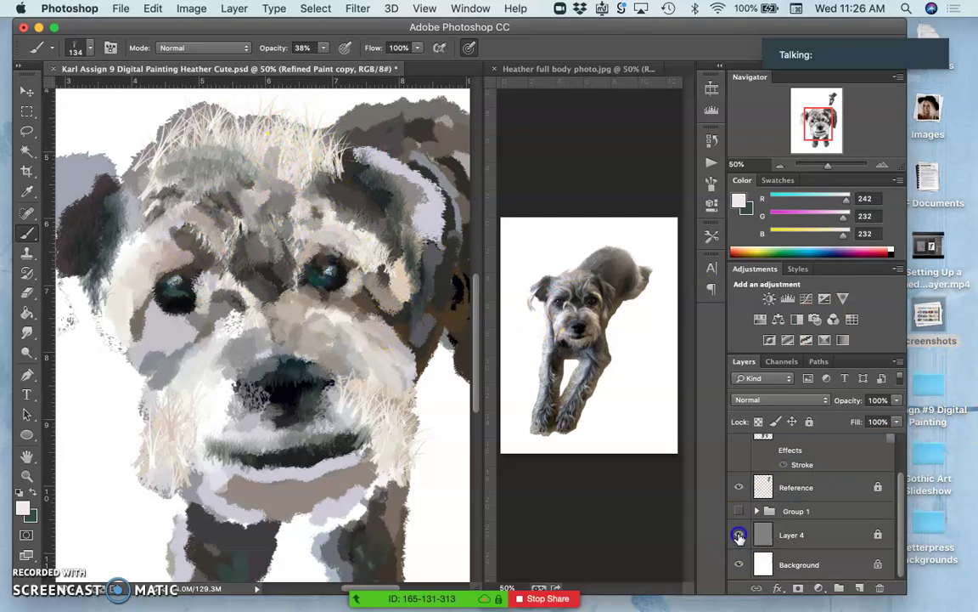
{"action": "left_click", "coordinate": [739, 534]}
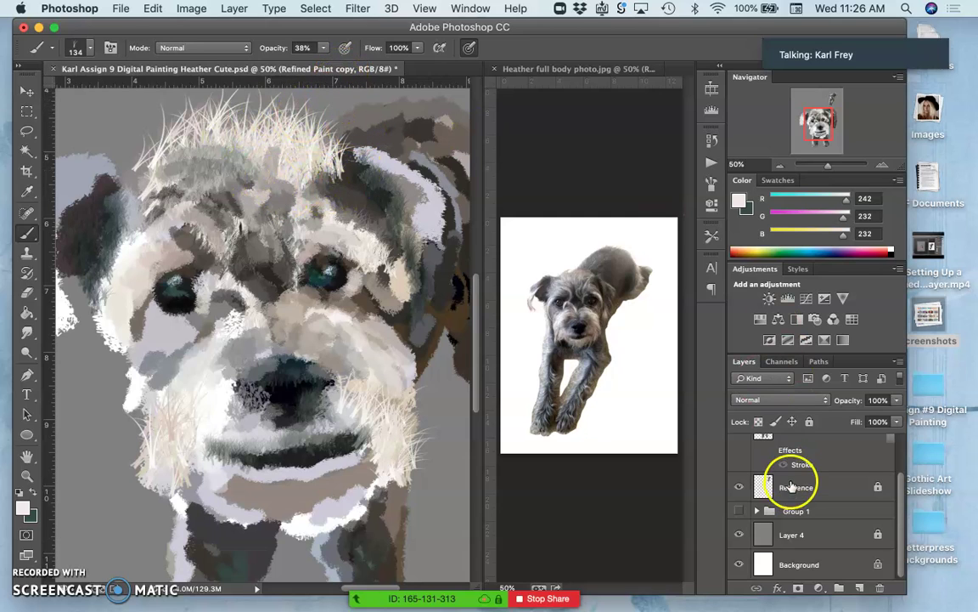
{"action": "scroll", "coordinate": [815, 509], "scroll_direction": "up", "scroll_amount": 3}
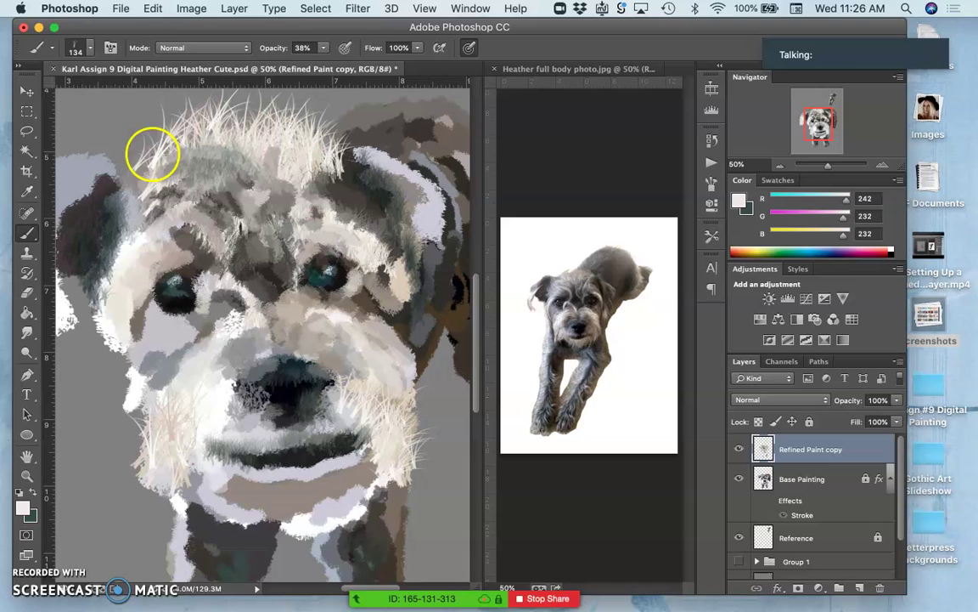
Sample a near-black color from the dog's eye above the left cheek and brush dark fur shading beneath that eye and down the cheek.
{"action": "mouse_move", "coordinate": [134, 318]}
{"action": "left_mouse_down"}
{"action": "mouse_move", "coordinate": [172, 287]}
{"action": "mouse_move", "coordinate": [181, 303]}
{"action": "left_mouse_up"}
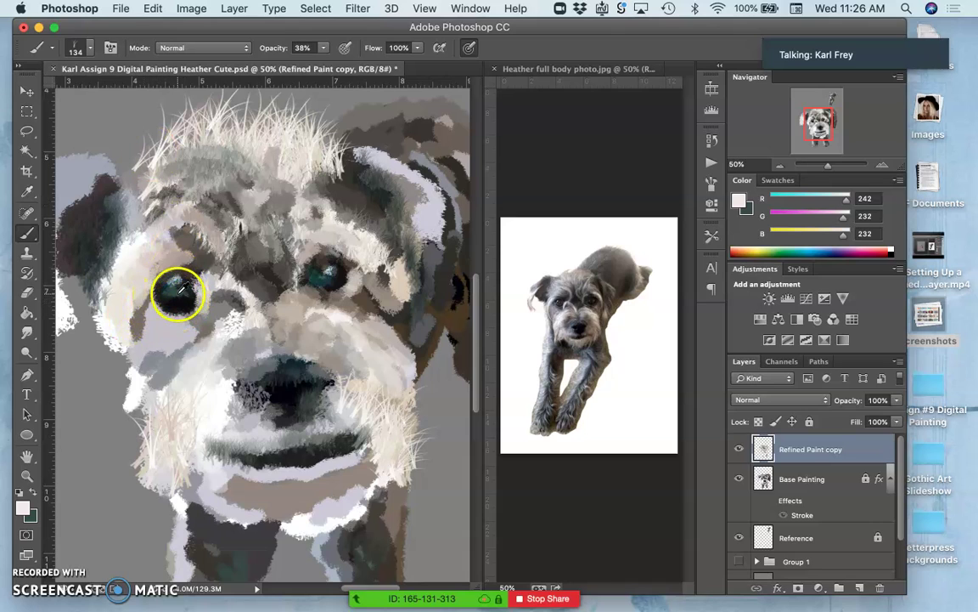
{"action": "left_click", "coordinate": [178, 292], "text": "alt"}
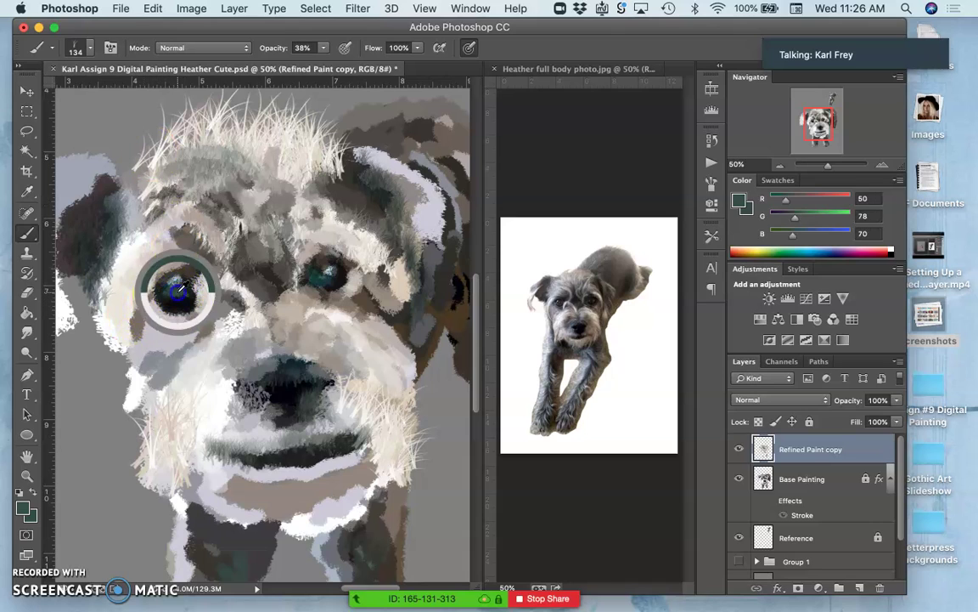
{"action": "left_click", "coordinate": [32, 493]}
{"action": "left_click_drag", "start_coordinate": [316, 375], "coordinate": [295, 435]}
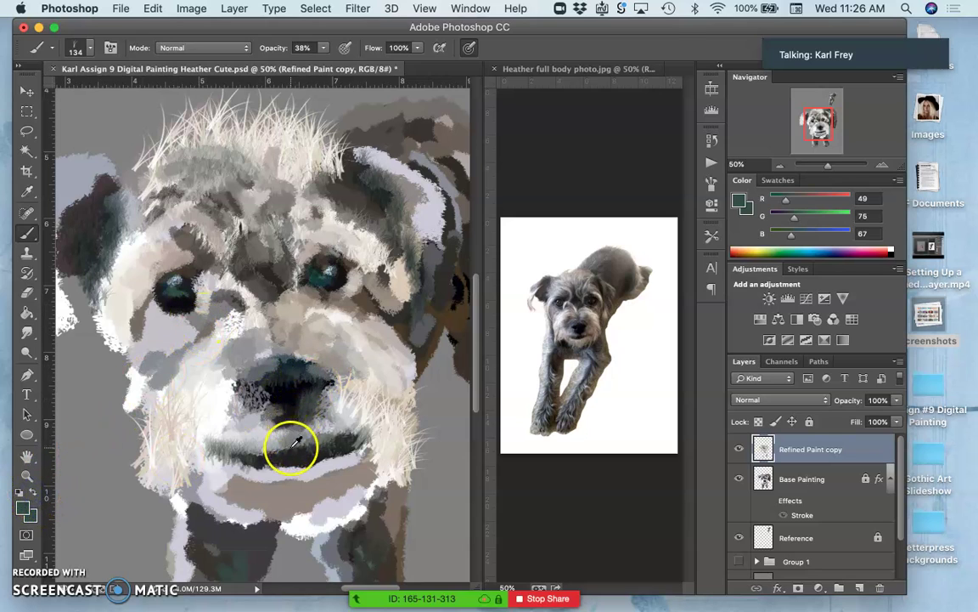
{"action": "left_click", "coordinate": [181, 293], "text": "alt"}
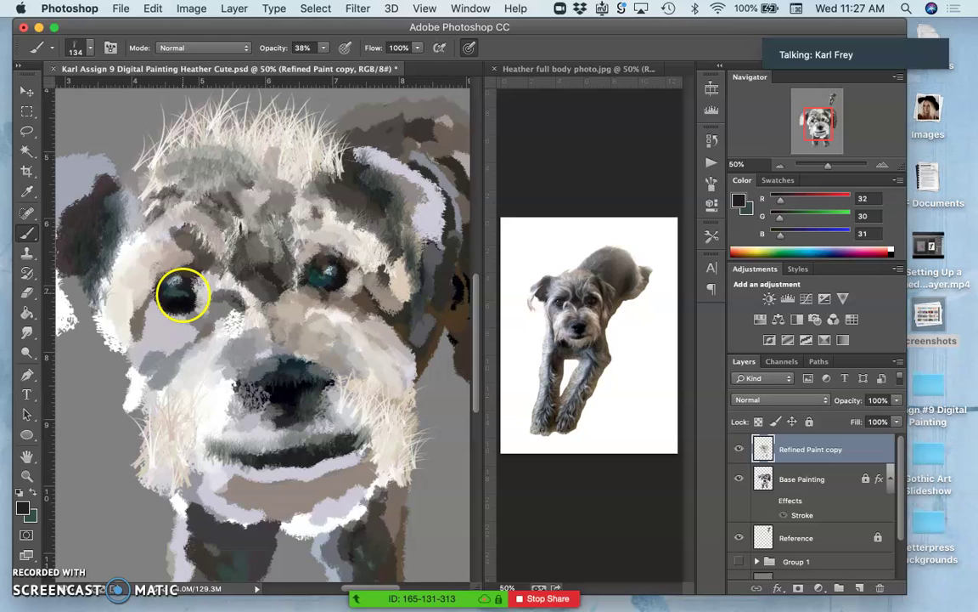
{"action": "left_click_drag", "start_coordinate": [182, 293], "coordinate": [190, 323]}
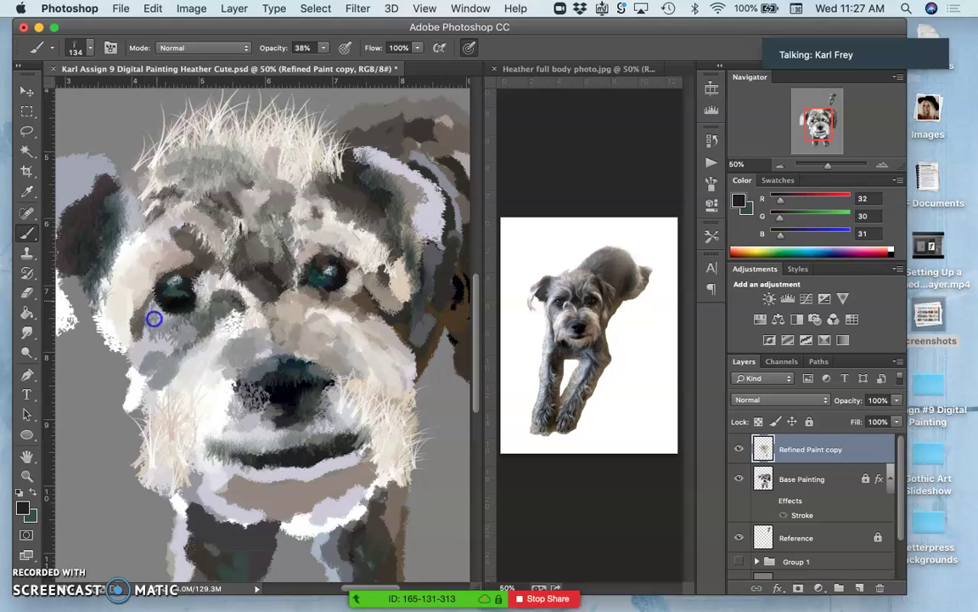
{"action": "left_click_drag", "start_coordinate": [156, 333], "coordinate": [144, 355]}
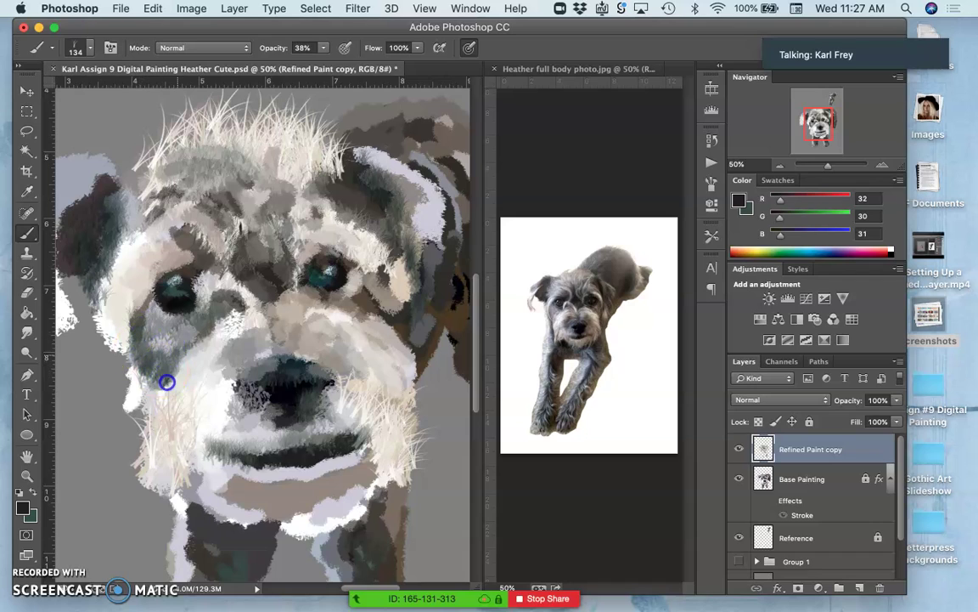
{"action": "left_click_drag", "start_coordinate": [187, 350], "coordinate": [219, 339]}
Brush dark fur strokes from the shaded cheek down the side of the muzzle to the corner of the mouth.
{"action": "left_click", "coordinate": [5, 424]}
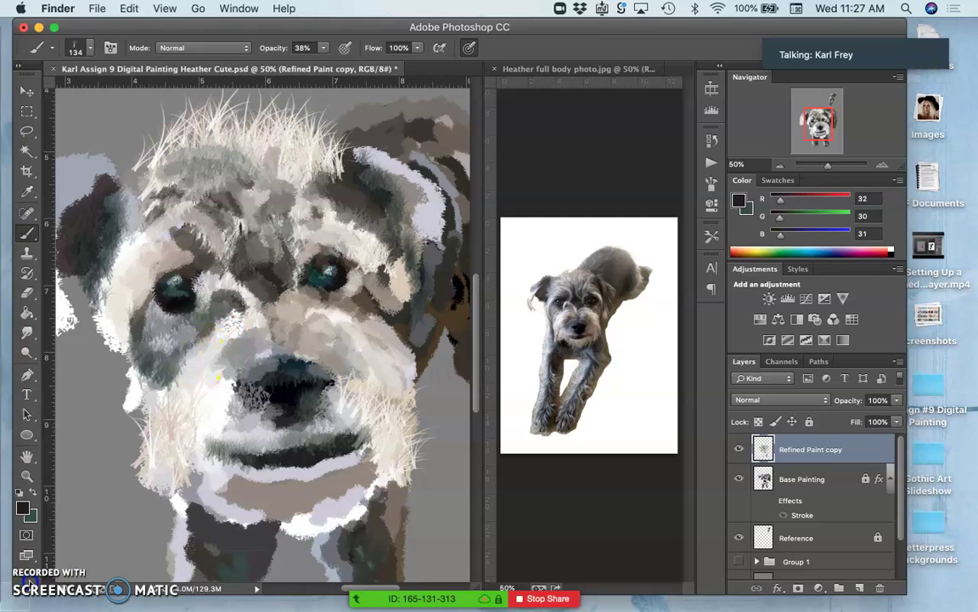
{"action": "left_click", "coordinate": [197, 377]}
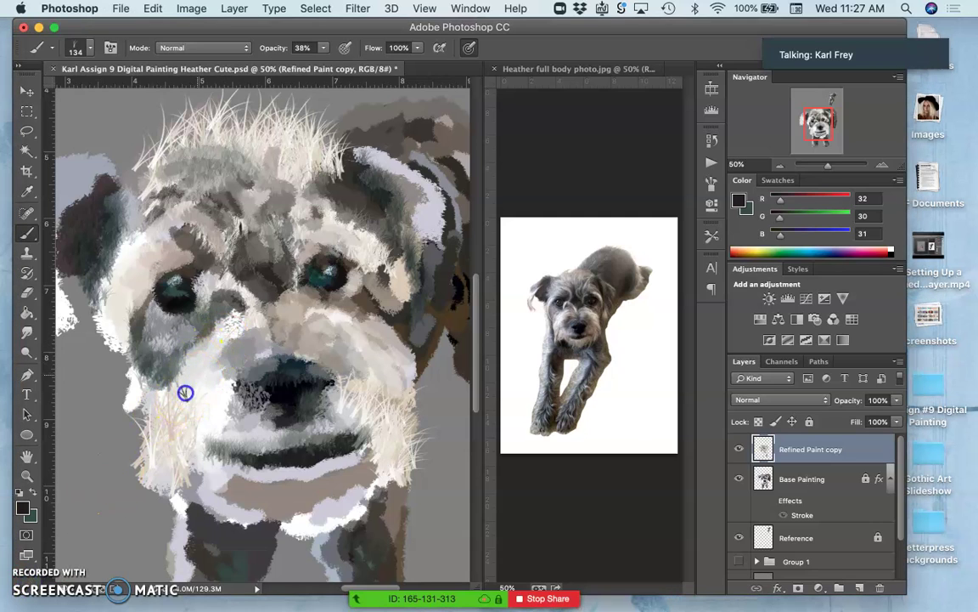
{"action": "mouse_move", "coordinate": [185, 392]}
{"action": "left_mouse_down"}
{"action": "mouse_move", "coordinate": [201, 366]}
{"action": "mouse_move", "coordinate": [175, 443]}
{"action": "left_mouse_up"}
{"action": "mouse_move", "coordinate": [200, 384]}
{"action": "left_mouse_down"}
{"action": "mouse_move", "coordinate": [201, 434]}
{"action": "mouse_move", "coordinate": [214, 448]}
{"action": "left_mouse_up"}
{"action": "left_click_drag", "start_coordinate": [207, 411], "coordinate": [214, 456]}
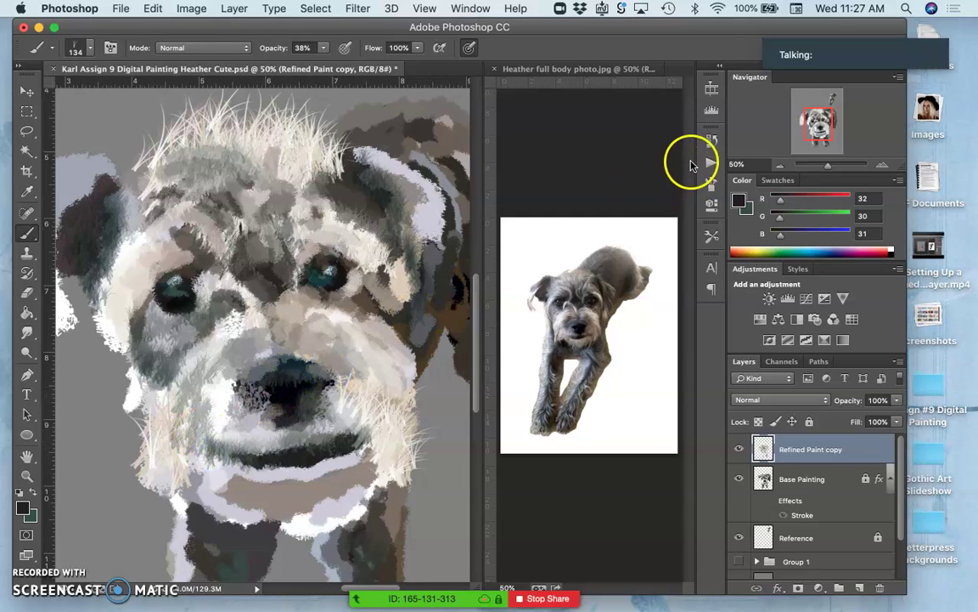
Open the document's history and look through the recorded states.
{"action": "left_click", "coordinate": [712, 140]}
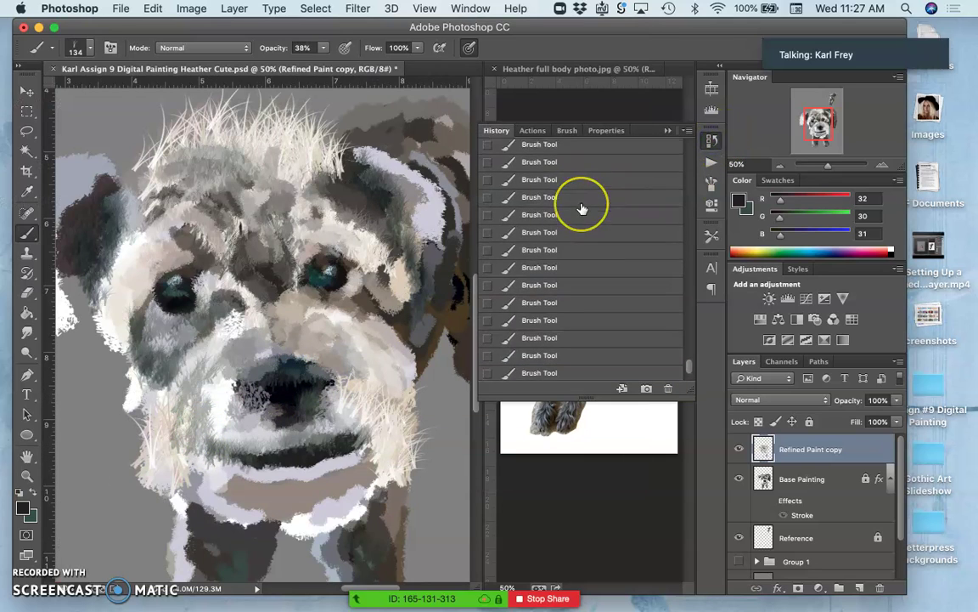
{"action": "scroll", "coordinate": [582, 208], "scroll_direction": "up", "scroll_amount": 10}
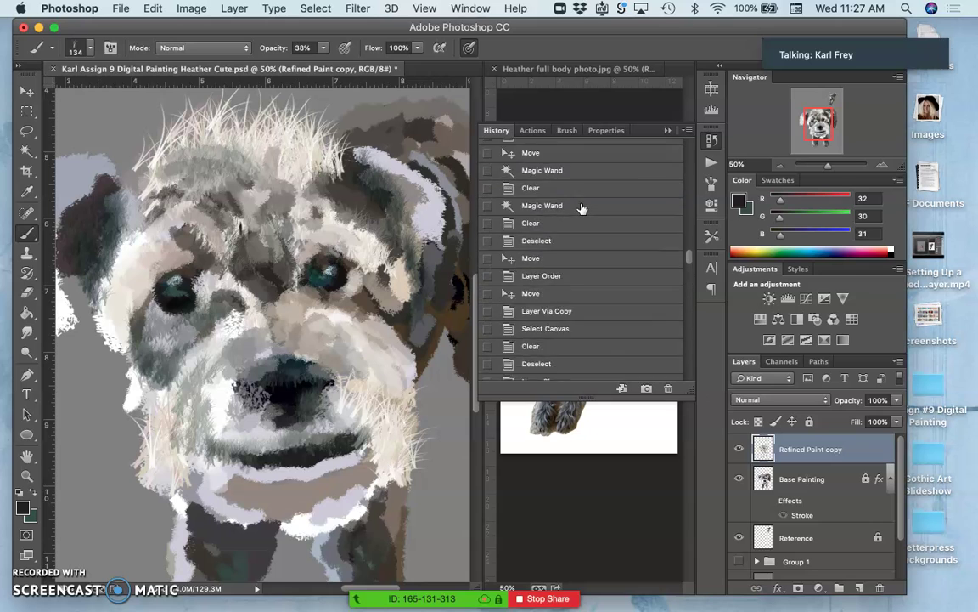
{"action": "scroll", "coordinate": [582, 208], "scroll_direction": "up", "scroll_amount": 15}
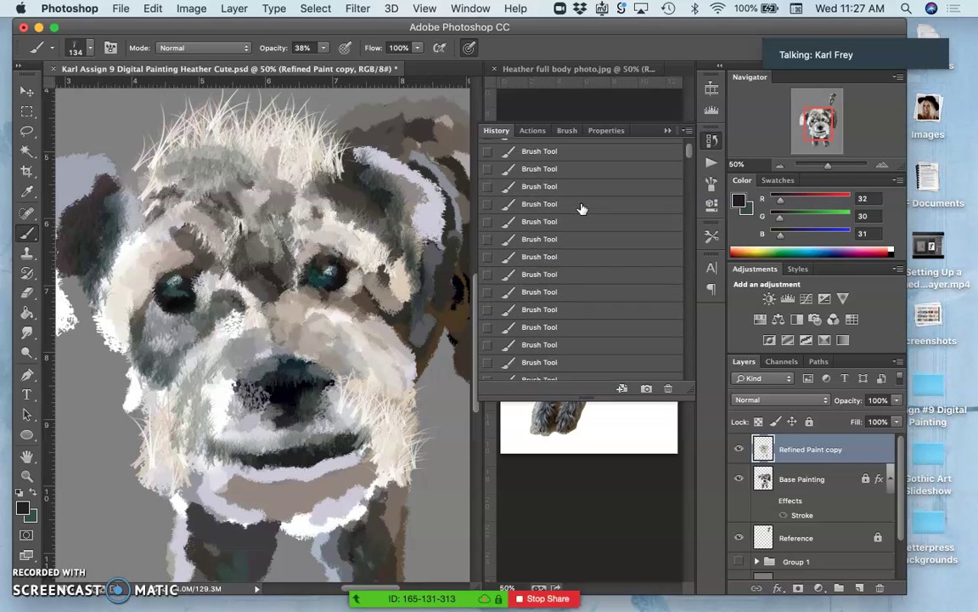
{"action": "scroll", "coordinate": [582, 209], "scroll_direction": "down", "scroll_amount": 20}
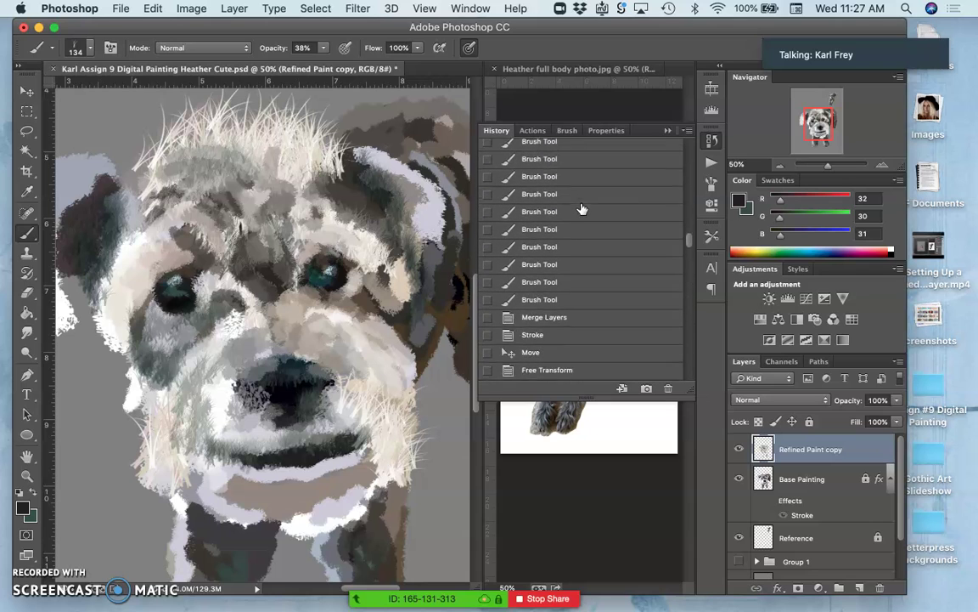
In the Performance preferences, set History States to 496 and Photoshop's memory allowance to 4976 MB.
{"action": "left_click", "coordinate": [95, 10]}
{"action": "left_click", "coordinate": [82, 56]}
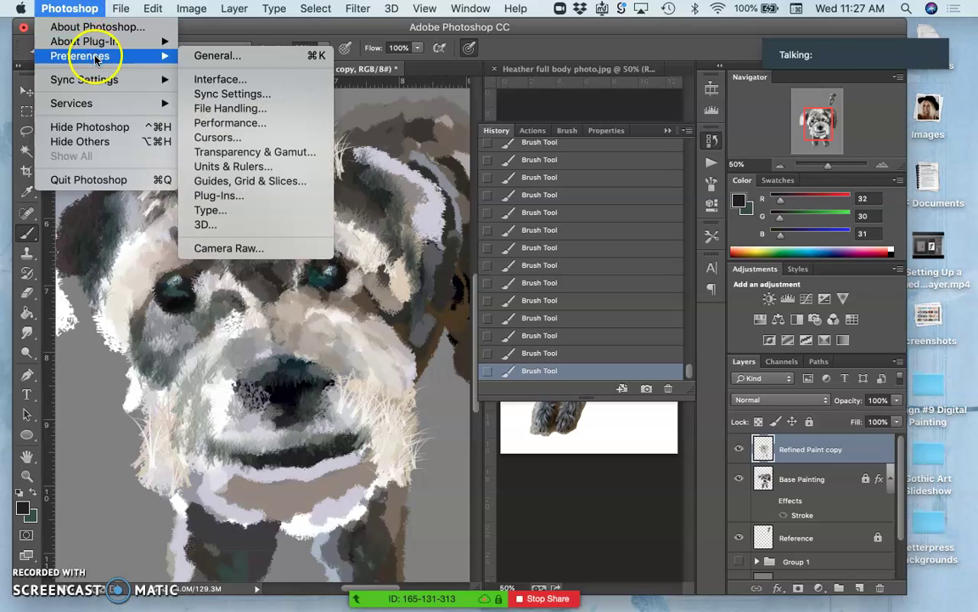
{"action": "left_click", "coordinate": [257, 125]}
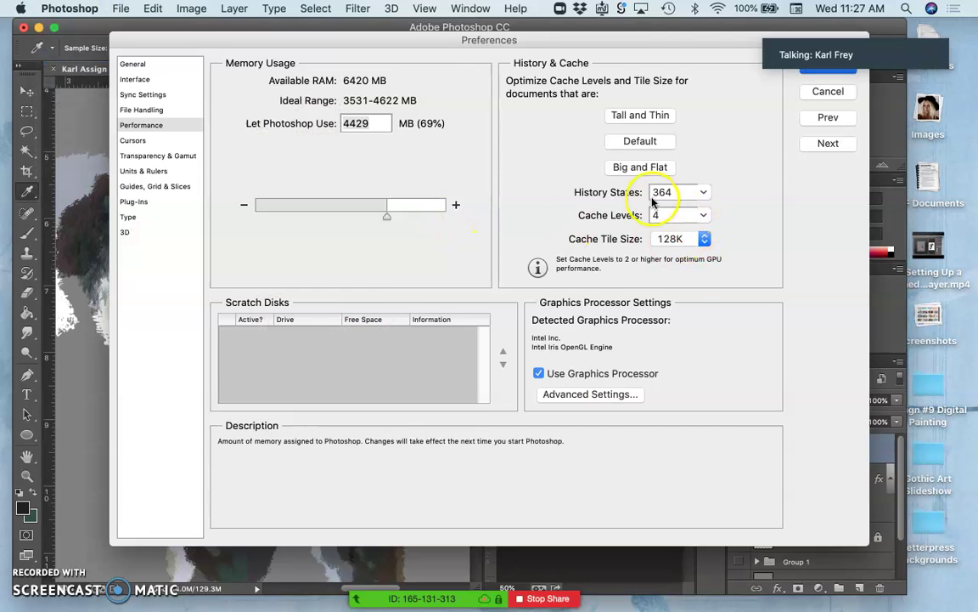
{"action": "left_click", "coordinate": [703, 192]}
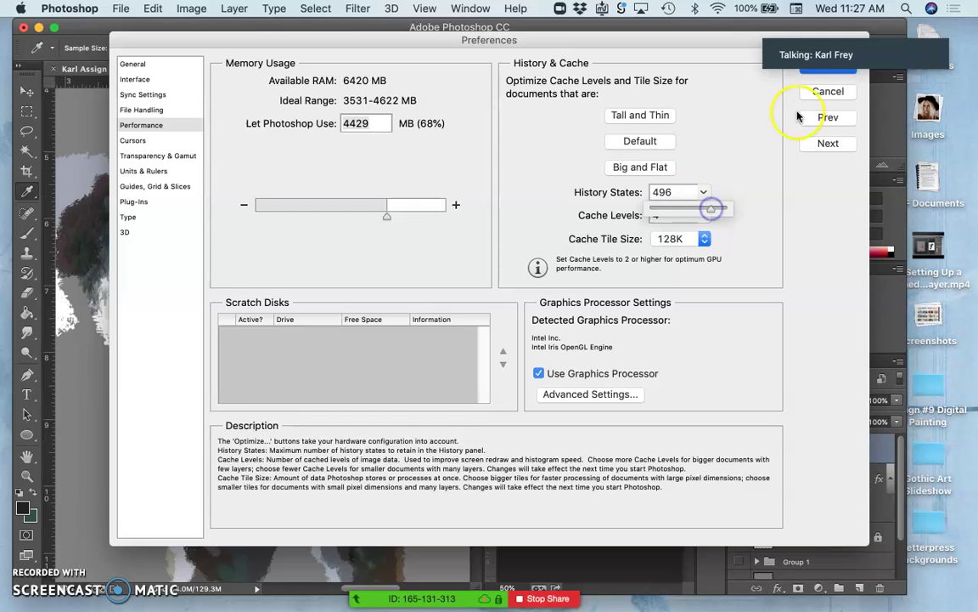
{"action": "left_click_drag", "start_coordinate": [382, 217], "coordinate": [400, 213]}
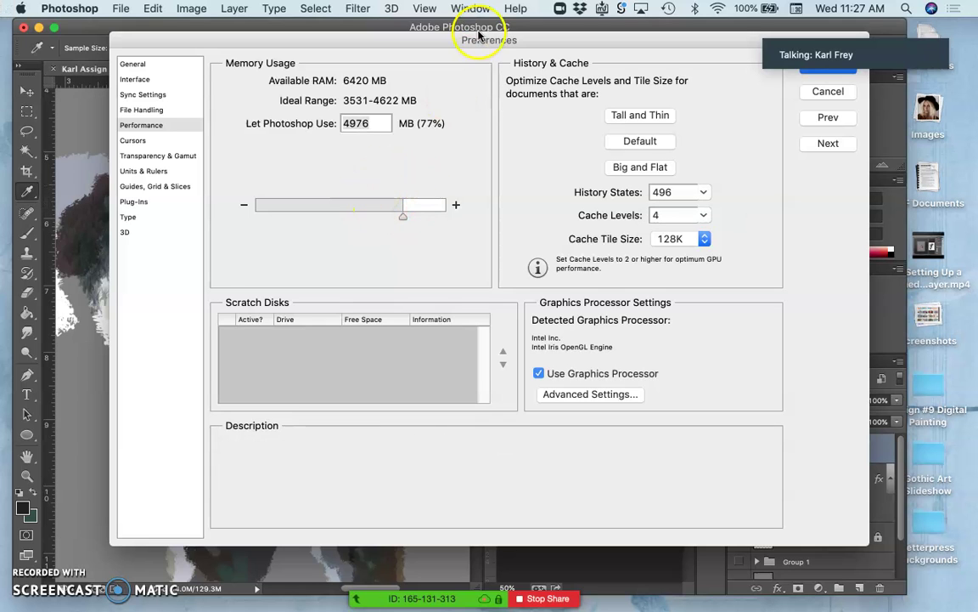
{"action": "left_click_drag", "start_coordinate": [480, 34], "coordinate": [413, 80]}
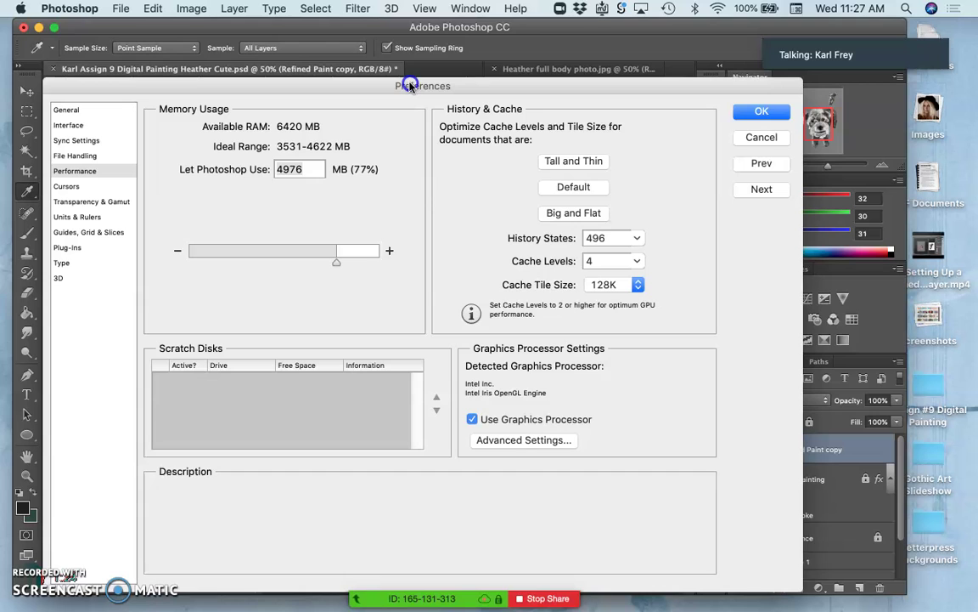
{"action": "left_click", "coordinate": [763, 119]}
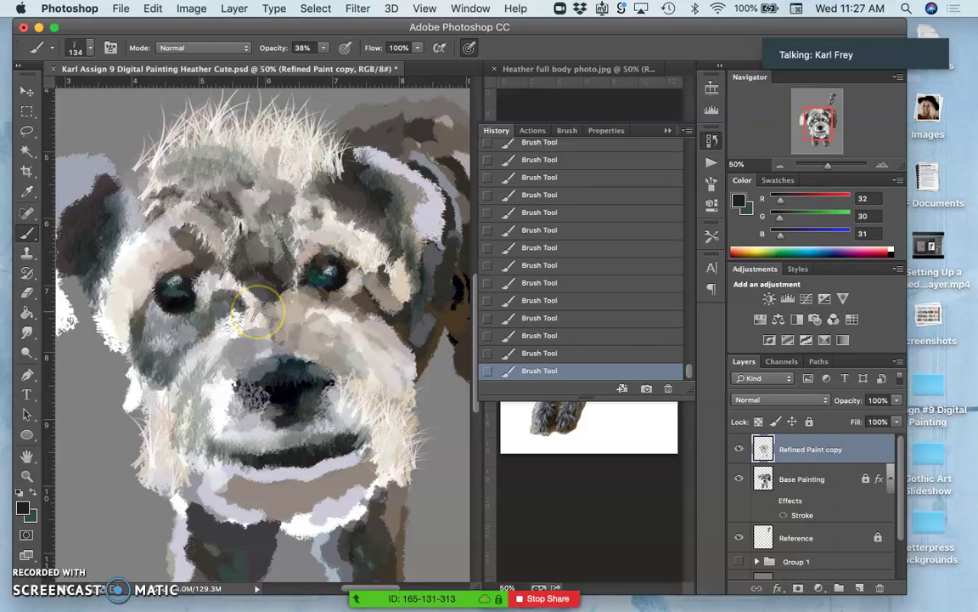
Save the digital painting and collapse the history list.
{"action": "left_click", "coordinate": [251, 294]}
{"action": "key", "text": "ctrl+s"}
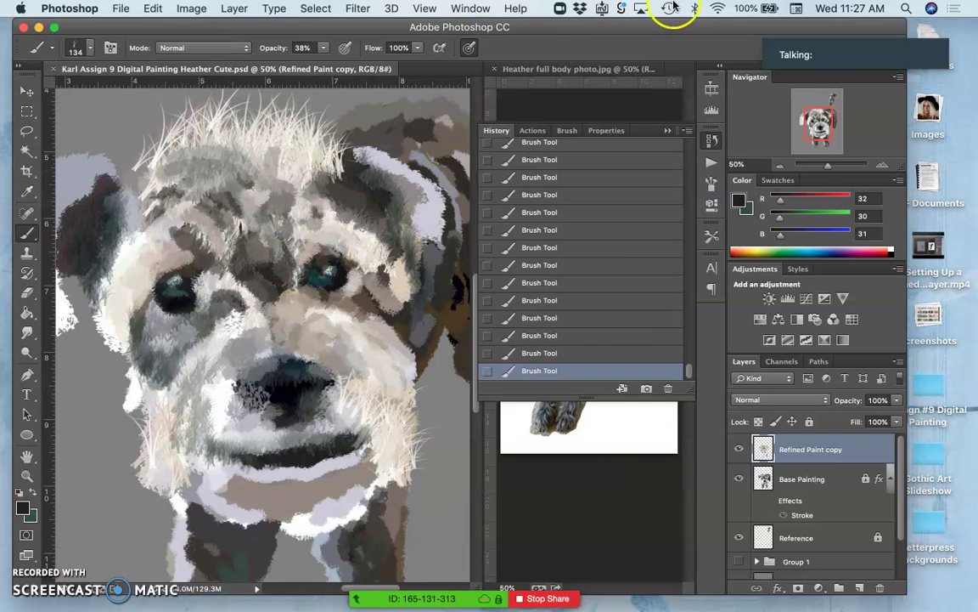
{"action": "left_click", "coordinate": [667, 131]}
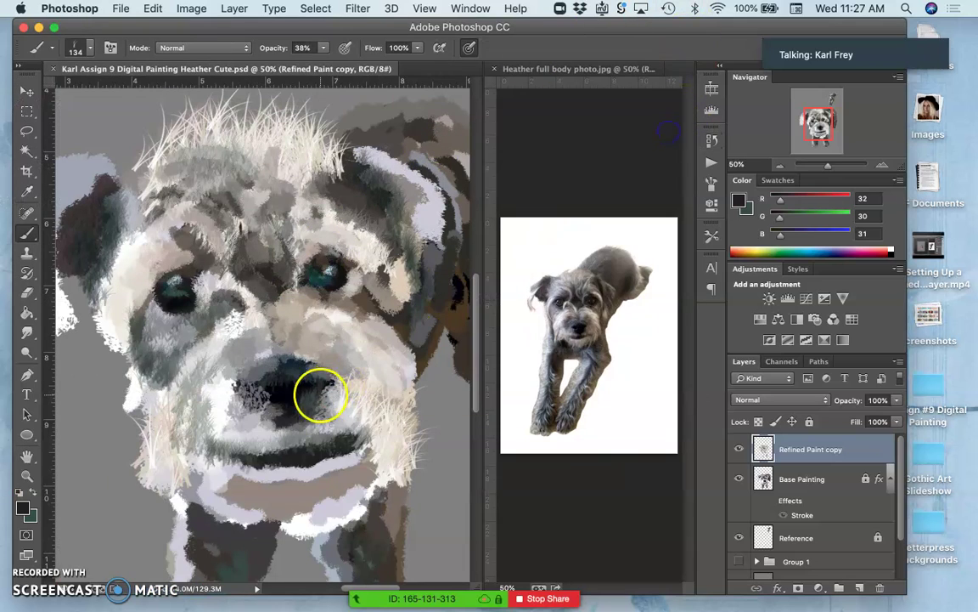
Set the brush opacity to 51% and brush dark fur strokes over the muzzle beside and above the nose.
{"action": "right_click", "coordinate": [217, 374]}
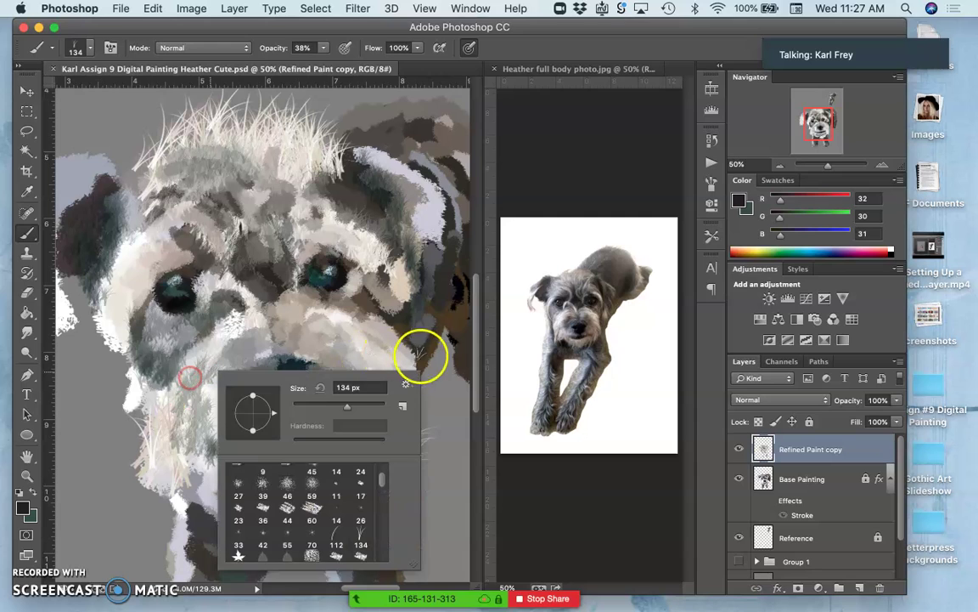
{"action": "left_click", "coordinate": [268, 322]}
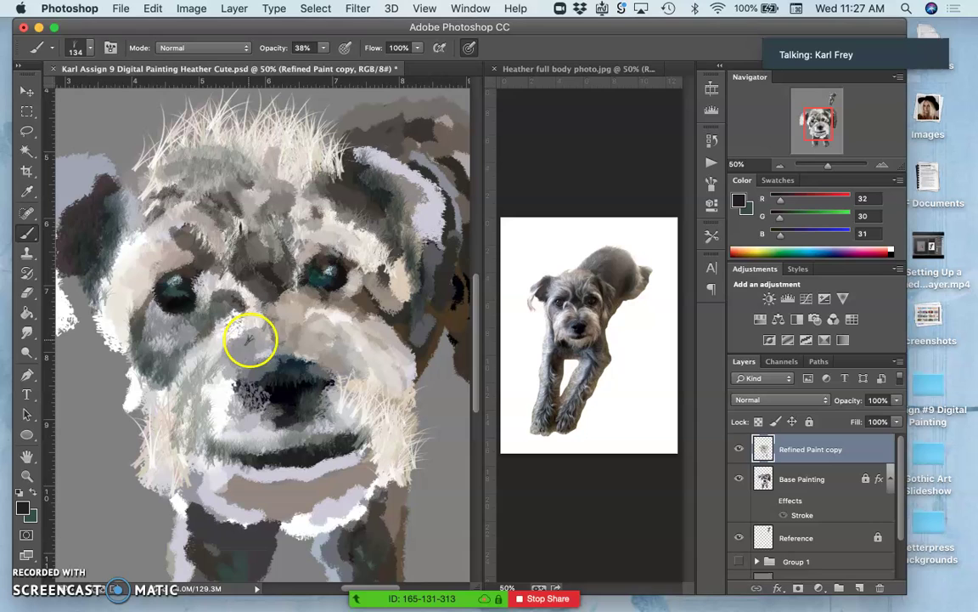
{"action": "left_click", "coordinate": [323, 48]}
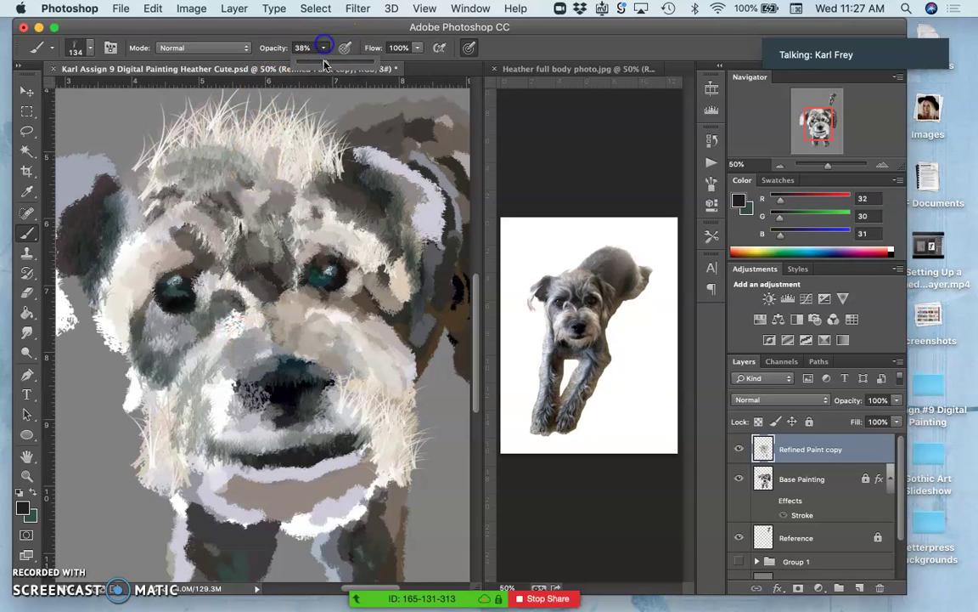
{"action": "left_click", "coordinate": [335, 66]}
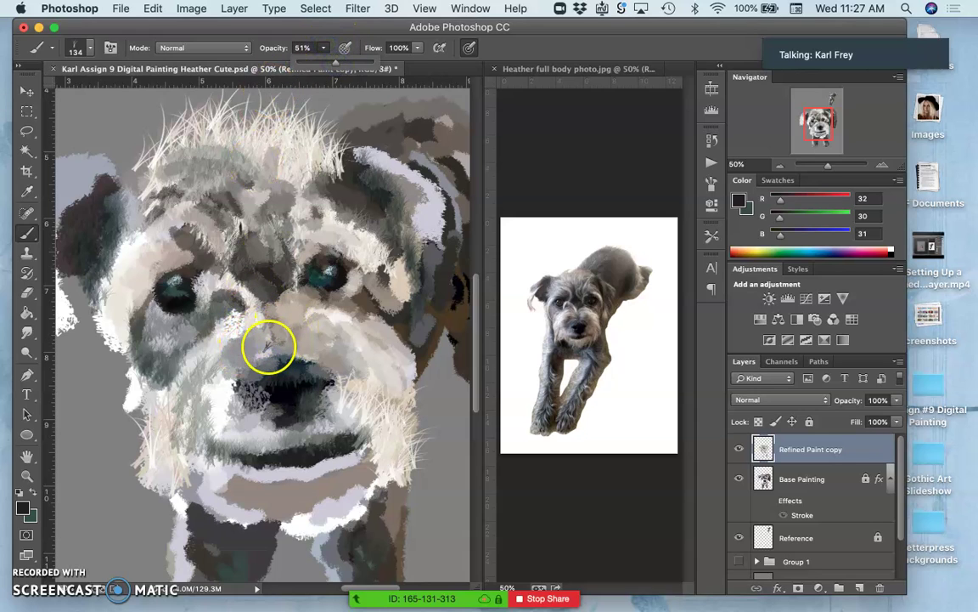
{"action": "left_click_drag", "start_coordinate": [269, 348], "coordinate": [256, 349]}
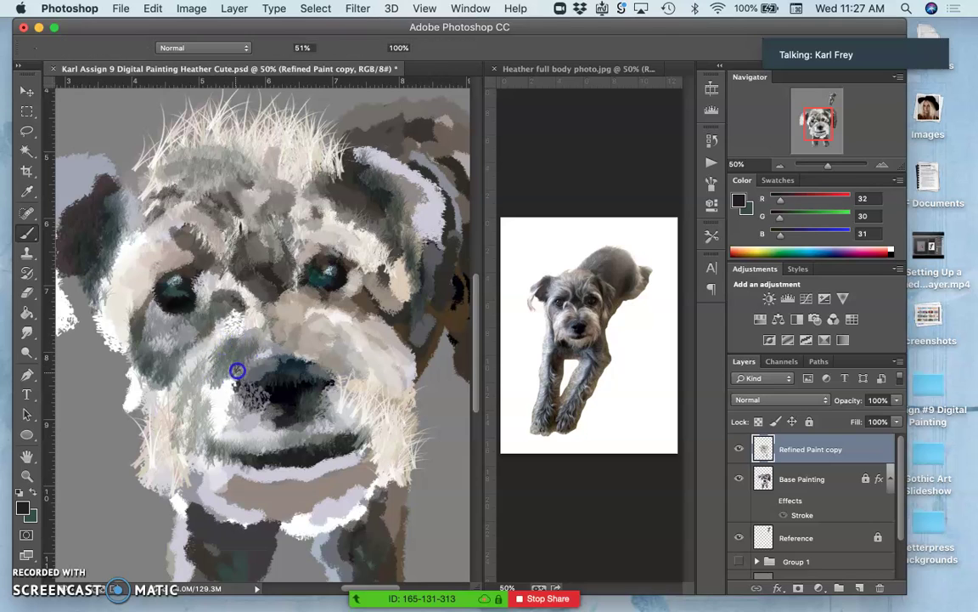
{"action": "mouse_move", "coordinate": [238, 370]}
{"action": "left_mouse_down"}
{"action": "mouse_move", "coordinate": [223, 401]}
{"action": "mouse_move", "coordinate": [269, 356]}
{"action": "mouse_move", "coordinate": [232, 379]}
{"action": "left_mouse_up"}
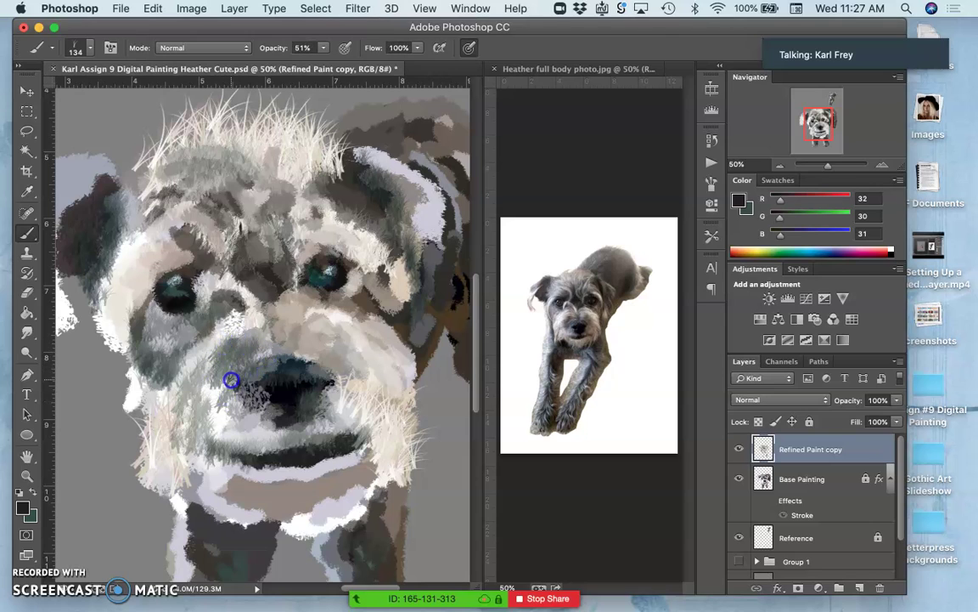
Sample off-white and white from the fur and brush light strokes from the side of the muzzle across the shaded cheek.
{"action": "left_click", "coordinate": [368, 405], "text": "alt"}
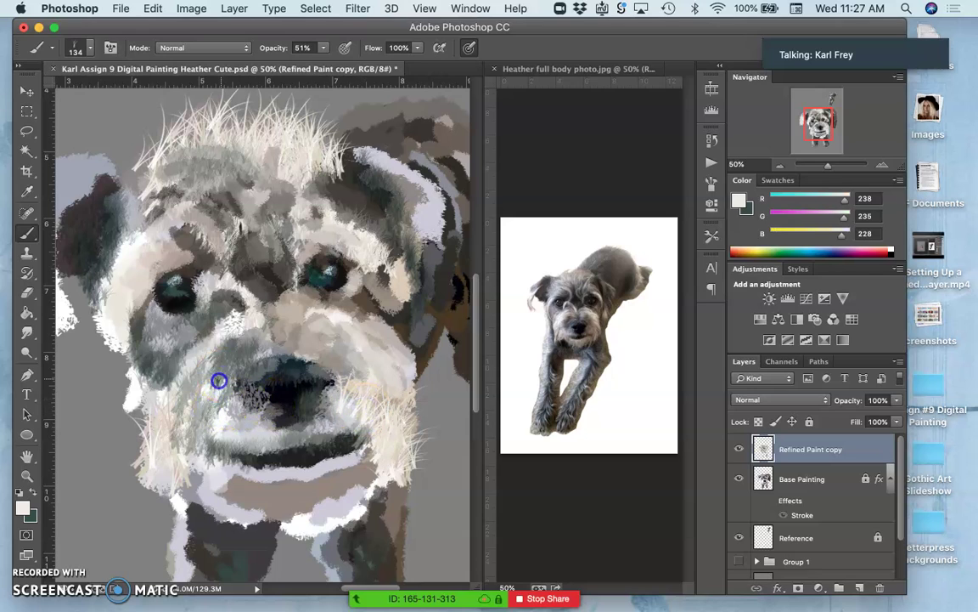
{"action": "mouse_move", "coordinate": [196, 391]}
{"action": "left_mouse_down"}
{"action": "mouse_move", "coordinate": [232, 428]}
{"action": "mouse_move", "coordinate": [234, 420]}
{"action": "mouse_move", "coordinate": [221, 420]}
{"action": "mouse_move", "coordinate": [186, 459]}
{"action": "left_mouse_up"}
{"action": "left_click", "coordinate": [348, 320], "text": "alt"}
{"action": "left_click", "coordinate": [139, 391], "text": "alt"}
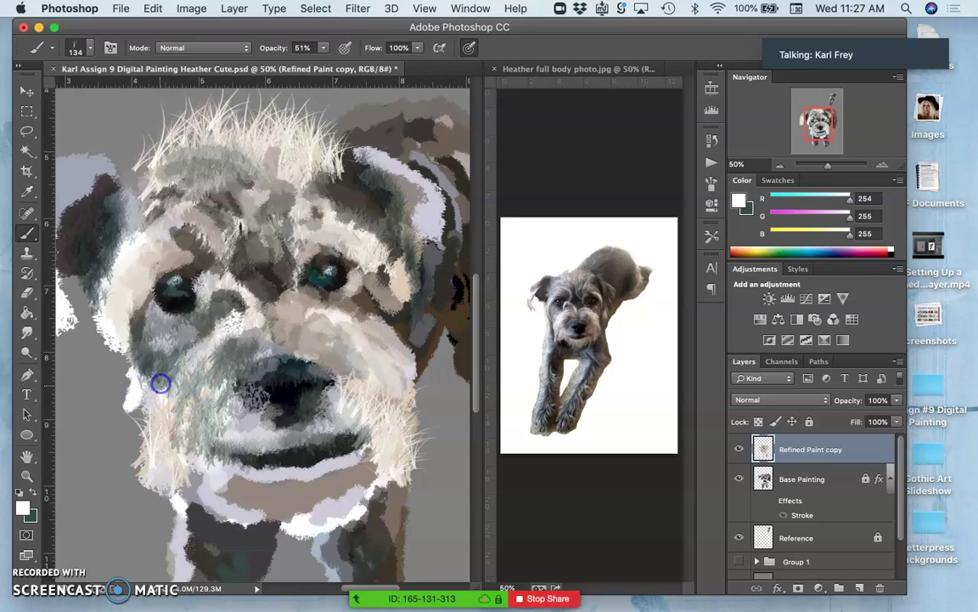
{"action": "left_click_drag", "start_coordinate": [160, 383], "coordinate": [165, 372]}
{"action": "left_click", "coordinate": [135, 393], "text": "alt"}
Sample a pale pinkish beige (RGB 217, 201, 194) from the brow as the background color, keeping white as the foreground.
{"action": "left_click", "coordinate": [247, 290]}
{"action": "left_click", "coordinate": [221, 279]}
{"action": "left_click", "coordinate": [263, 154]}
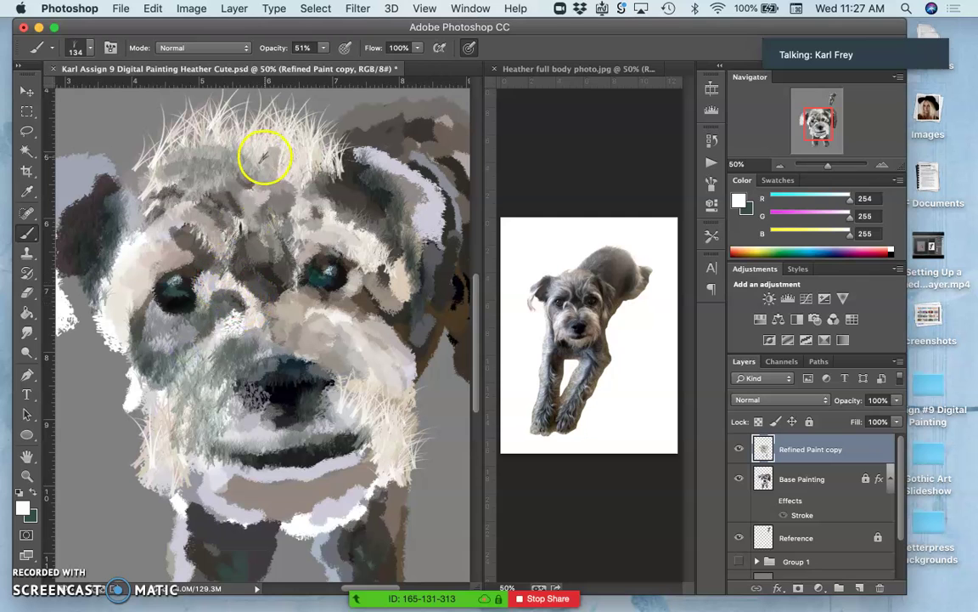
{"action": "left_click", "coordinate": [137, 392]}
{"action": "left_click", "coordinate": [88, 465]}
{"action": "left_click", "coordinate": [32, 493]}
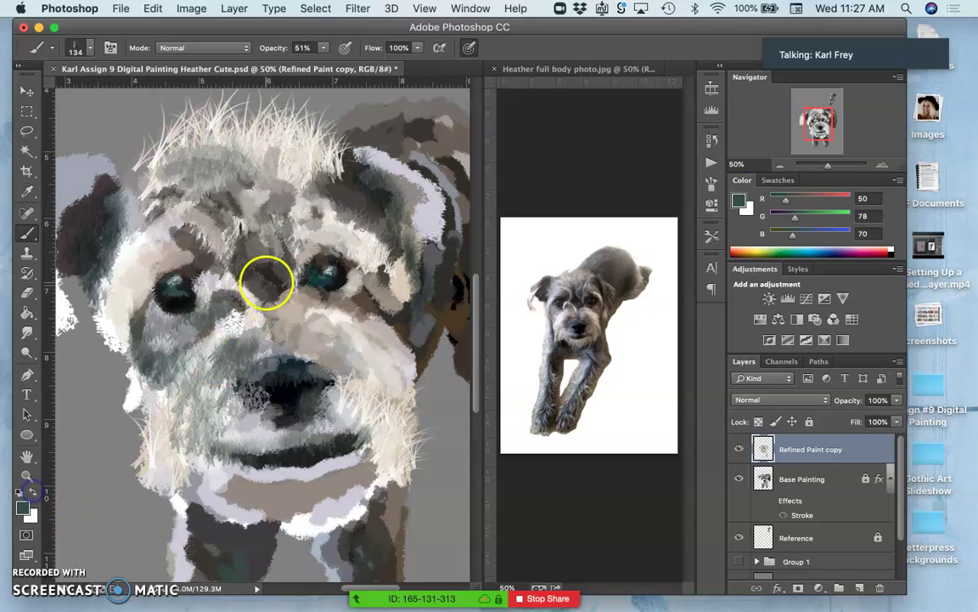
{"action": "left_click", "coordinate": [149, 257], "text": "alt"}
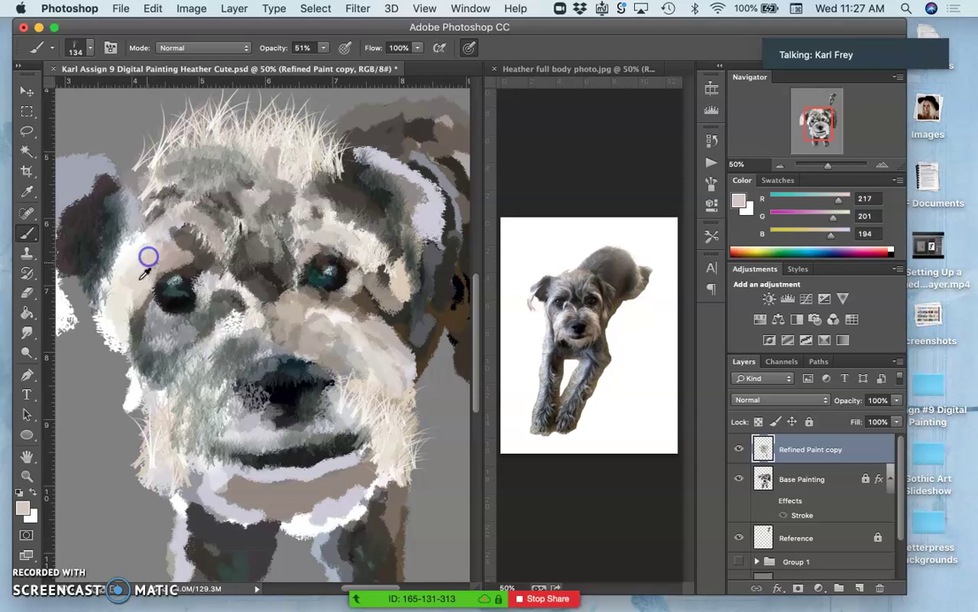
{"action": "left_click", "coordinate": [31, 492]}
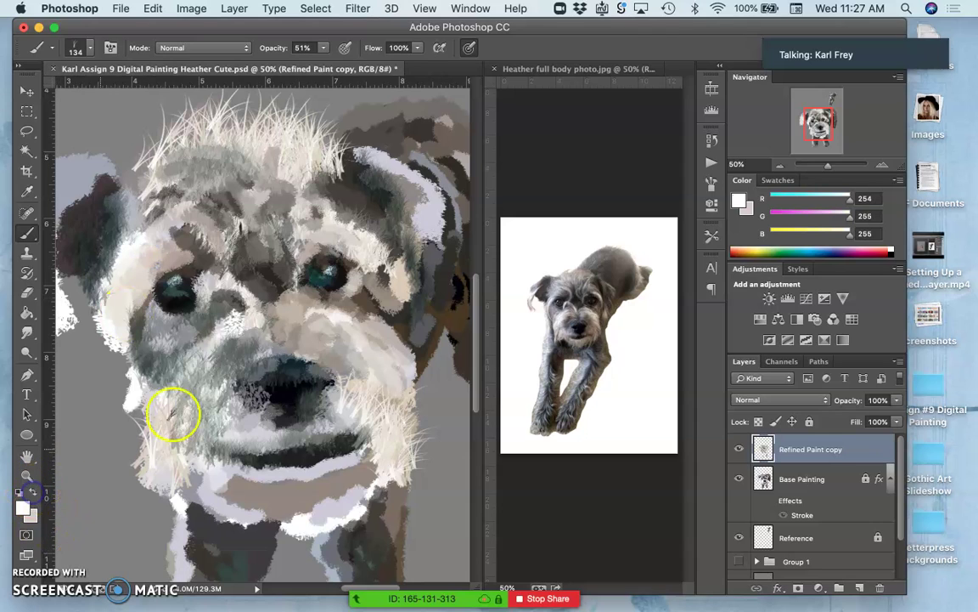
Examine the Mac's system overview and how its storage is divided by category, closing the information window when finished.
{"action": "left_click", "coordinate": [21, 9]}
{"action": "left_click", "coordinate": [39, 29]}
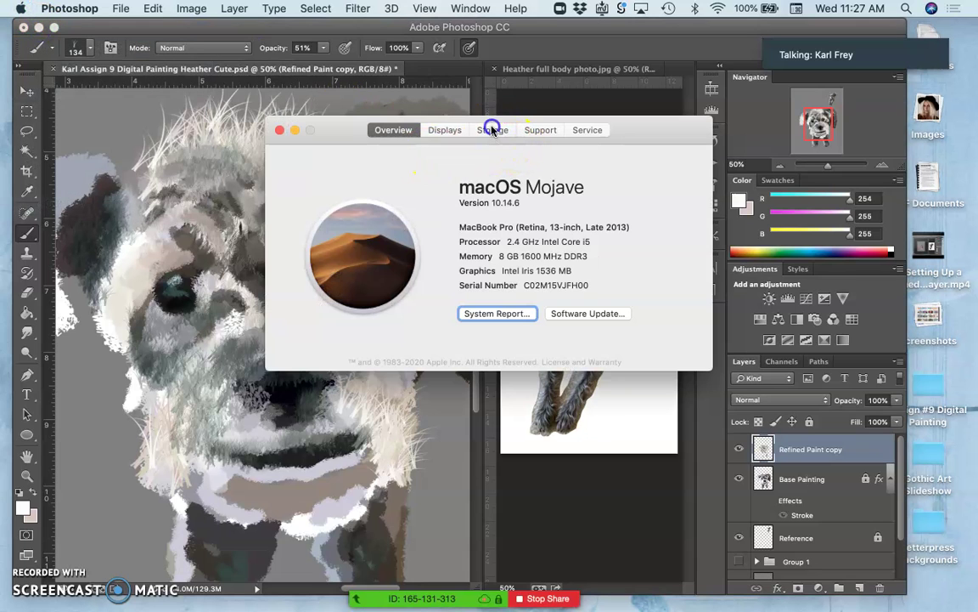
{"action": "left_click", "coordinate": [492, 130]}
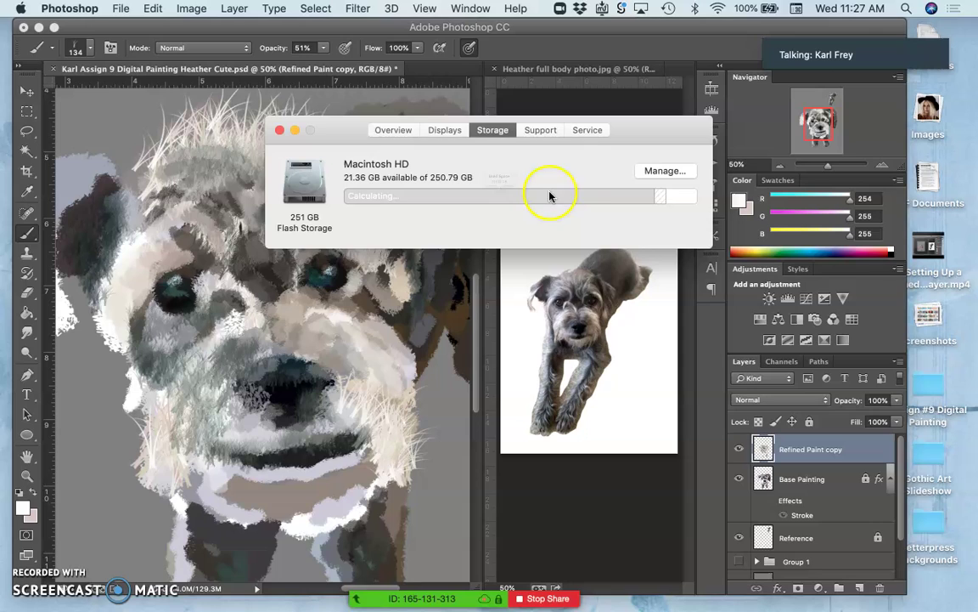
{"action": "mouse_move", "coordinate": [574, 200]}
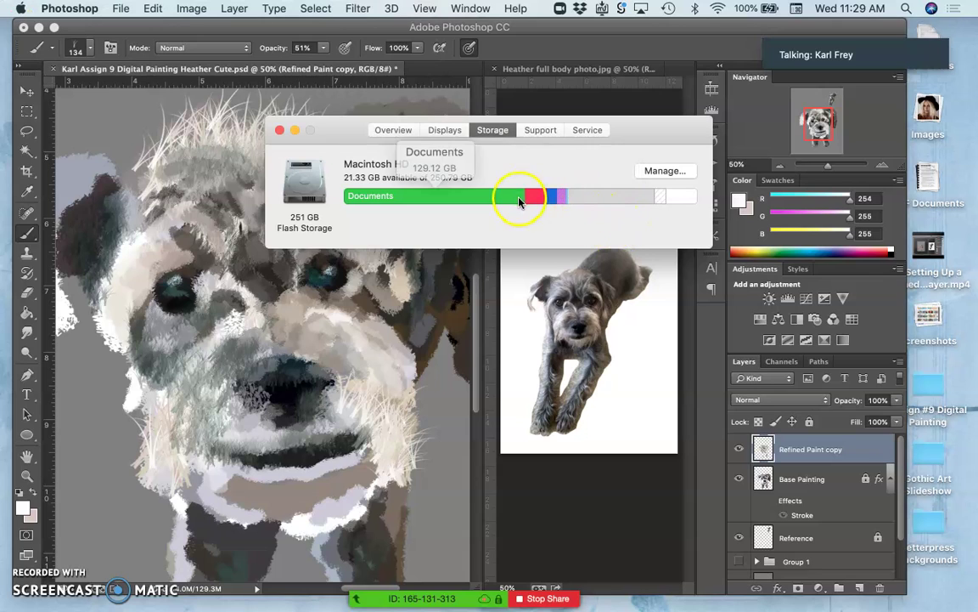
{"action": "mouse_move", "coordinate": [503, 200]}
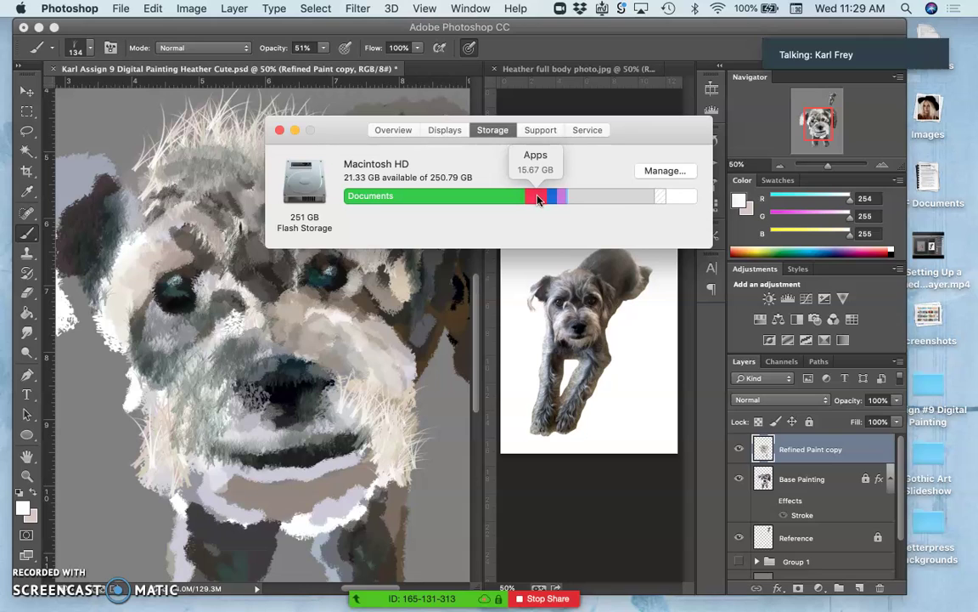
{"action": "left_click", "coordinate": [583, 217]}
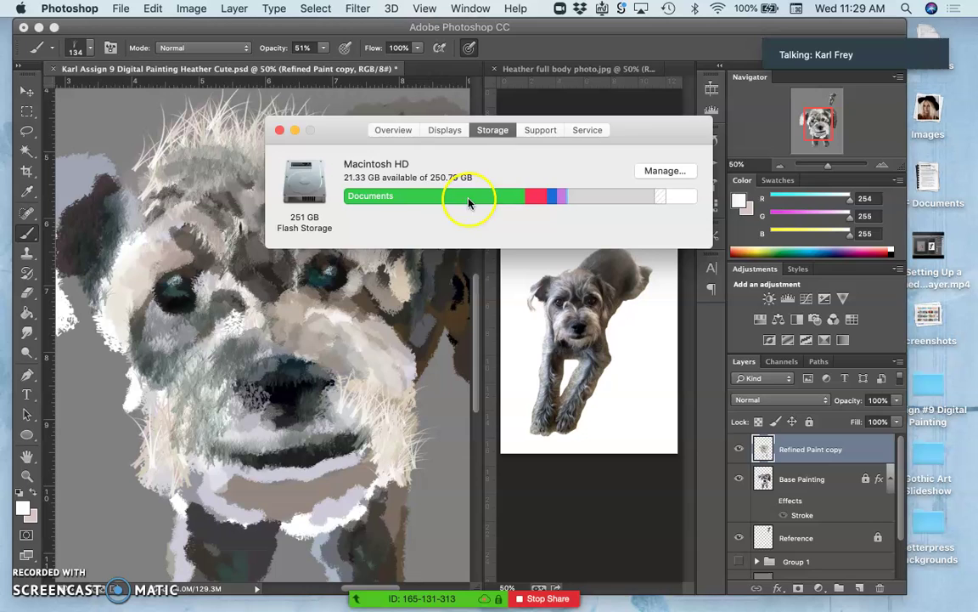
{"action": "left_click", "coordinate": [280, 130]}
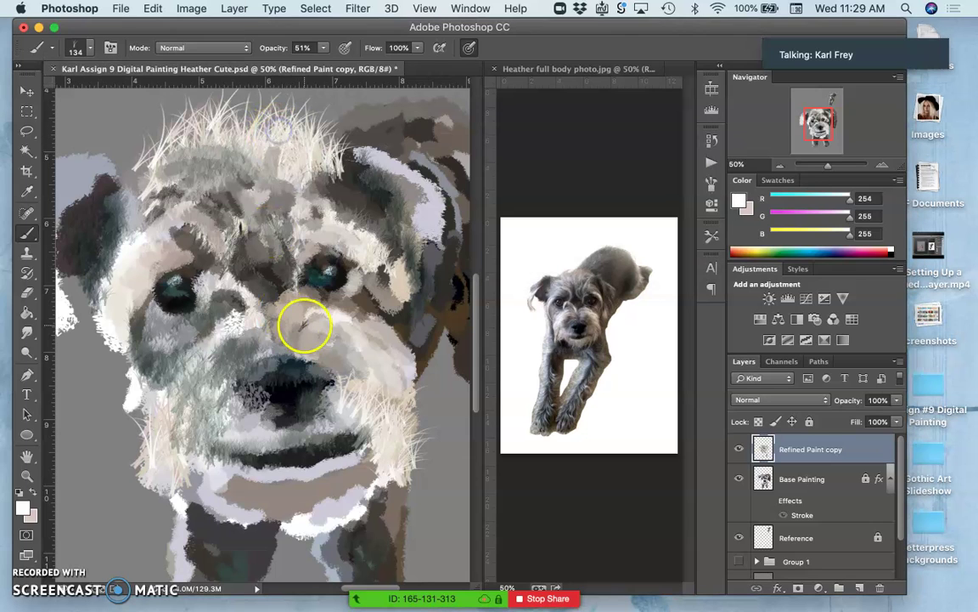
Sample off-white and white from the muzzle and brush light fur strokes between the nose and the shaded cheek.
{"action": "left_click", "coordinate": [327, 315], "text": "alt"}
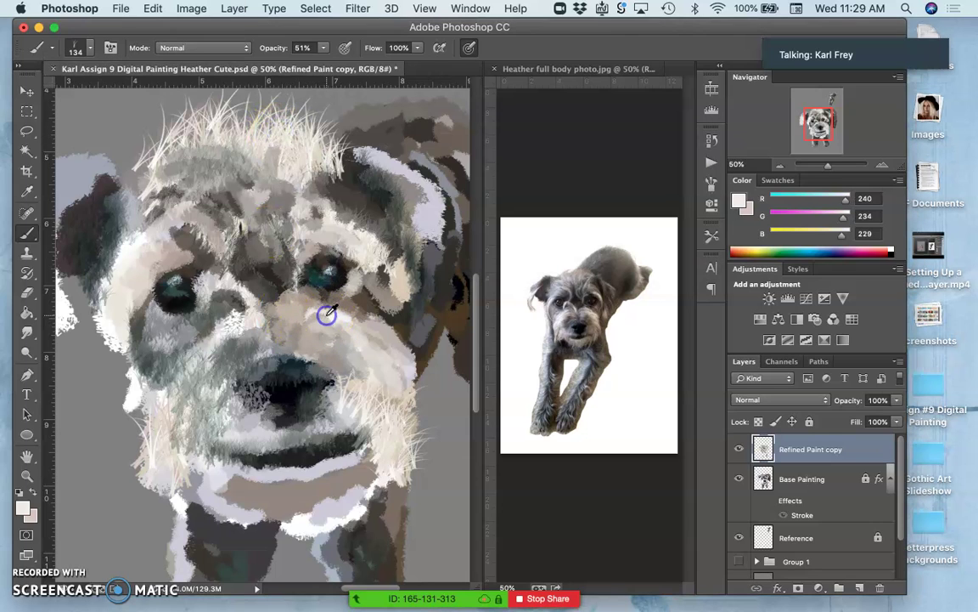
{"action": "left_click_drag", "start_coordinate": [239, 343], "coordinate": [209, 370]}
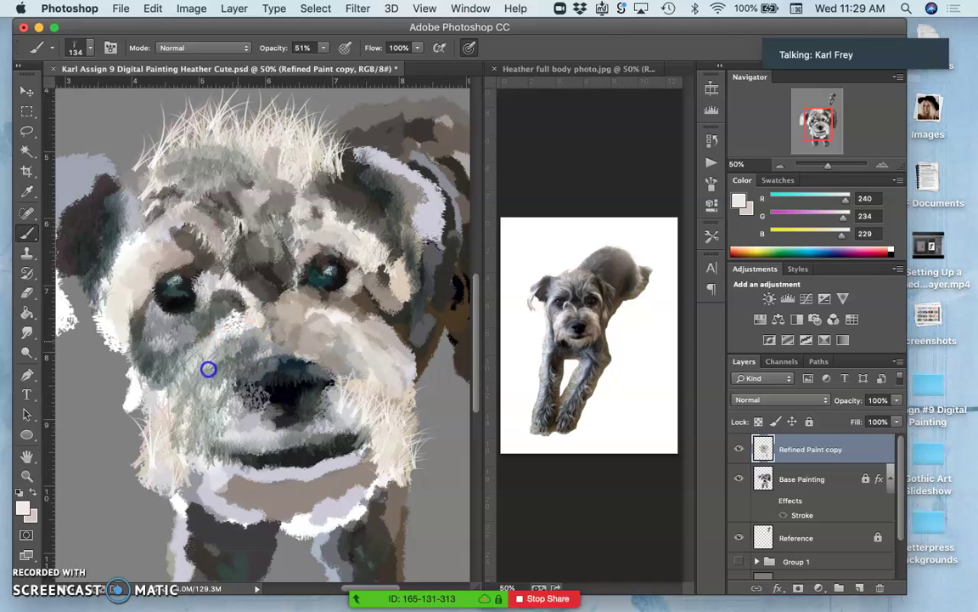
{"action": "left_click", "coordinate": [234, 328], "text": "alt"}
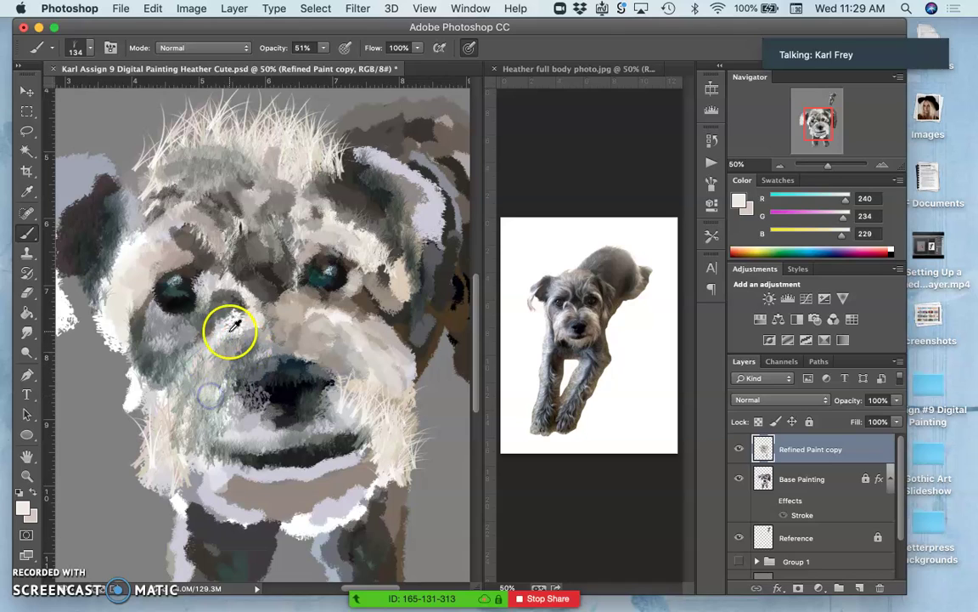
{"action": "left_click", "coordinate": [198, 374]}
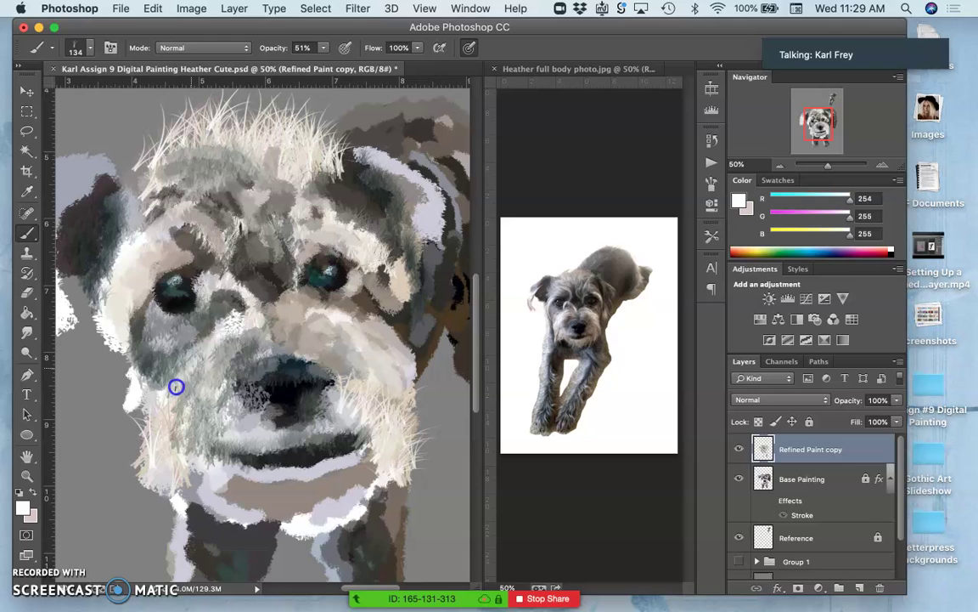
{"action": "mouse_move", "coordinate": [188, 383]}
{"action": "left_mouse_down"}
{"action": "mouse_move", "coordinate": [149, 382]}
{"action": "mouse_move", "coordinate": [135, 394]}
{"action": "mouse_move", "coordinate": [189, 376]}
{"action": "left_mouse_up"}
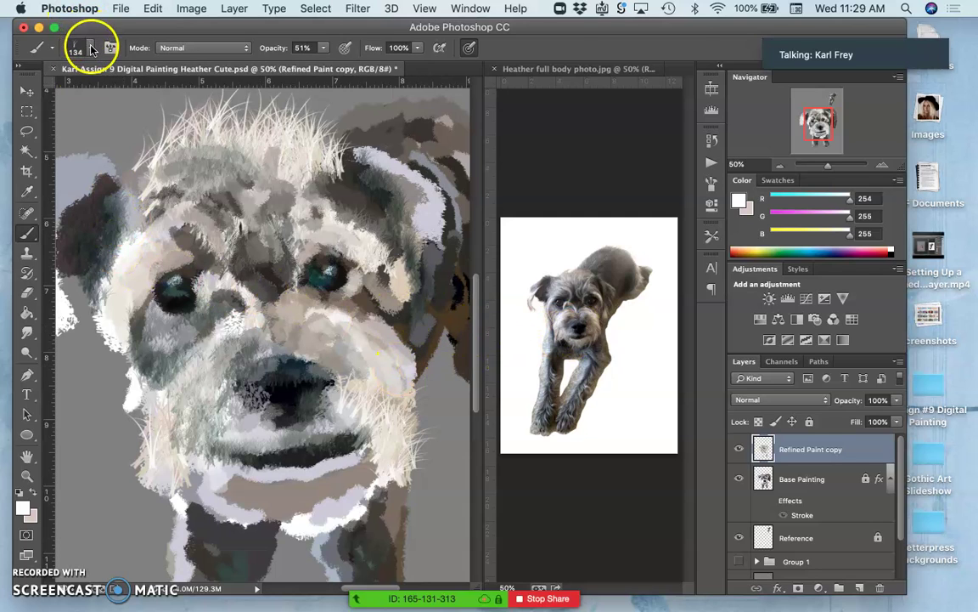
Brush white and sampled dark brown (RGB 76, 65, 54) fur strokes over the lighter side of the muzzle.
{"action": "mouse_move", "coordinate": [383, 346]}
{"action": "left_mouse_down"}
{"action": "mouse_move", "coordinate": [374, 339]}
{"action": "mouse_move", "coordinate": [401, 344]}
{"action": "left_mouse_up"}
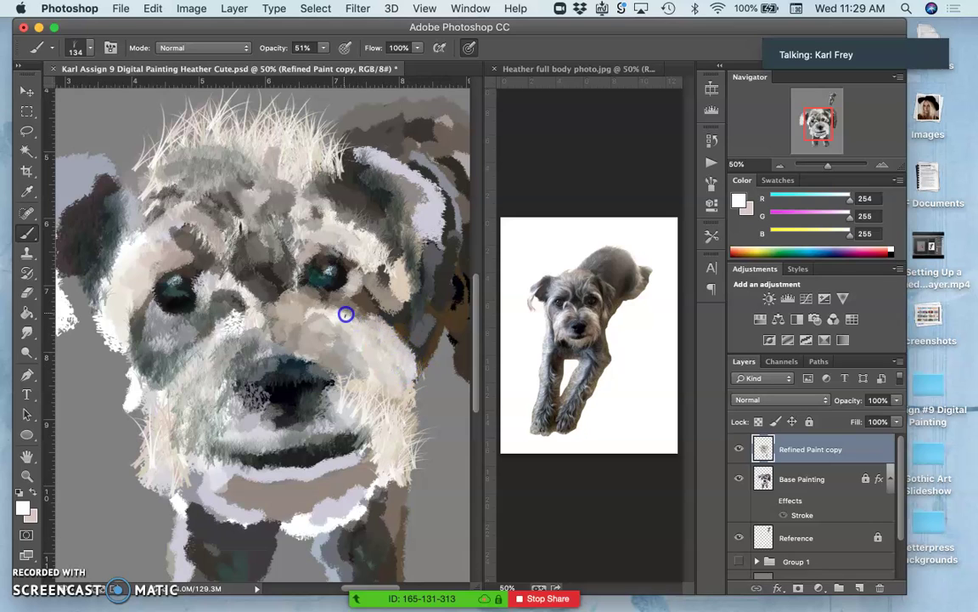
{"action": "left_click", "coordinate": [330, 264], "text": "alt"}
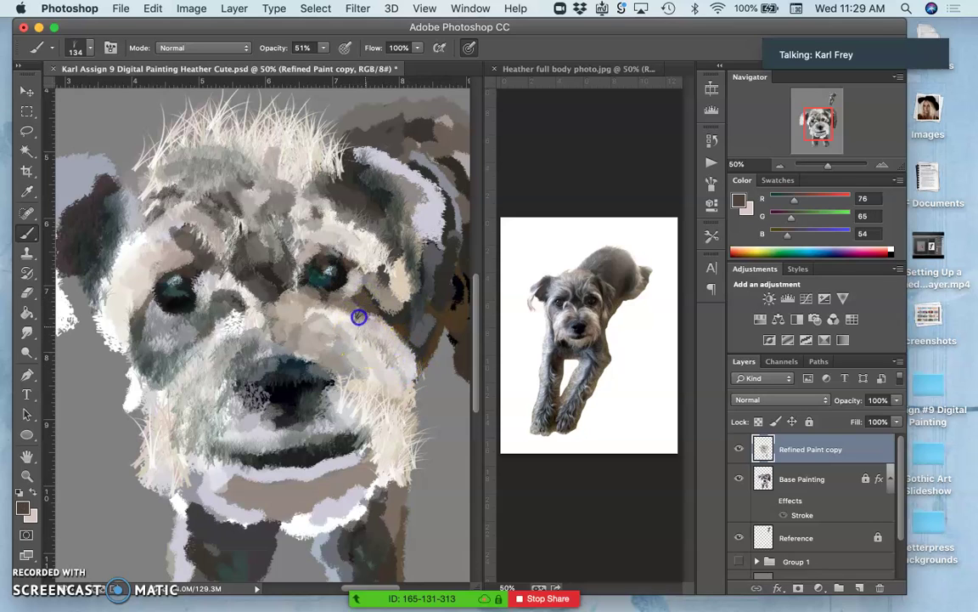
{"action": "mouse_move", "coordinate": [387, 324]}
{"action": "left_mouse_down"}
{"action": "mouse_move", "coordinate": [405, 343]}
{"action": "mouse_move", "coordinate": [391, 348]}
{"action": "mouse_move", "coordinate": [413, 386]}
{"action": "mouse_move", "coordinate": [387, 386]}
{"action": "mouse_move", "coordinate": [355, 329]}
{"action": "mouse_move", "coordinate": [370, 367]}
{"action": "left_mouse_up"}
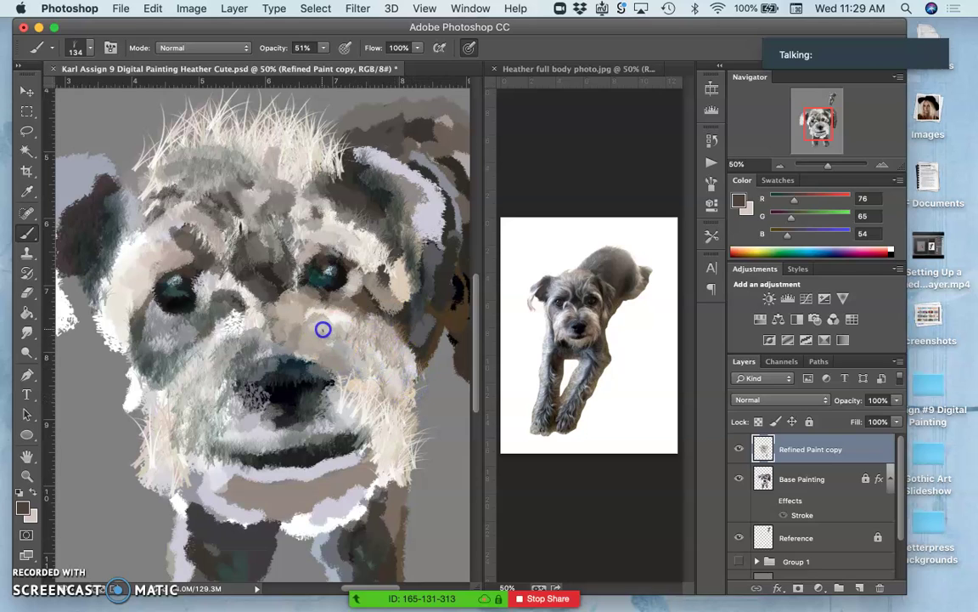
Sample near-black (RGB 22, 20, 21) from the eye and brush dark strokes into the lighter muzzle fur around the nose.
{"action": "left_click", "coordinate": [334, 262], "text": "alt"}
{"action": "left_click", "coordinate": [332, 338]}
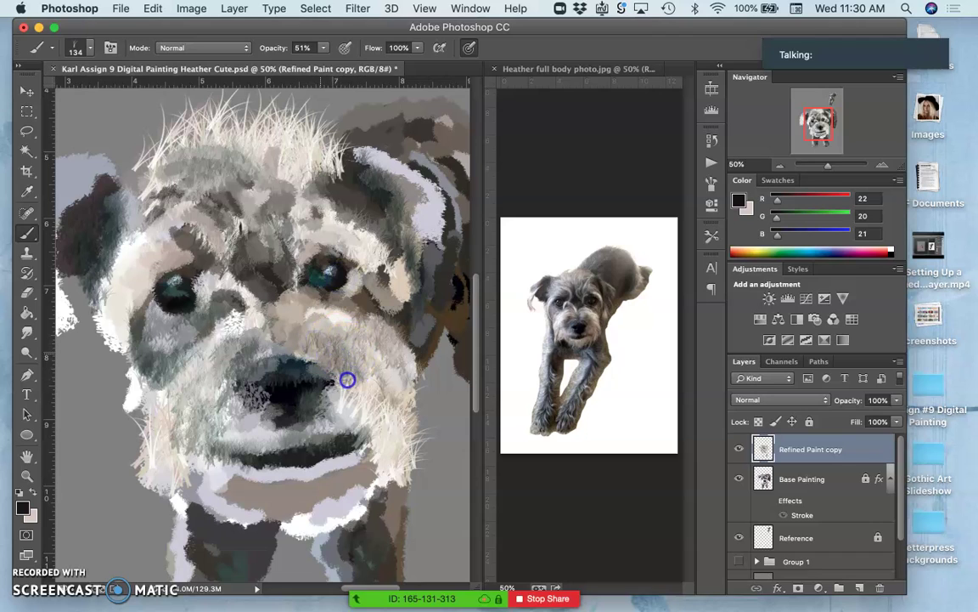
{"action": "left_click", "coordinate": [260, 376]}
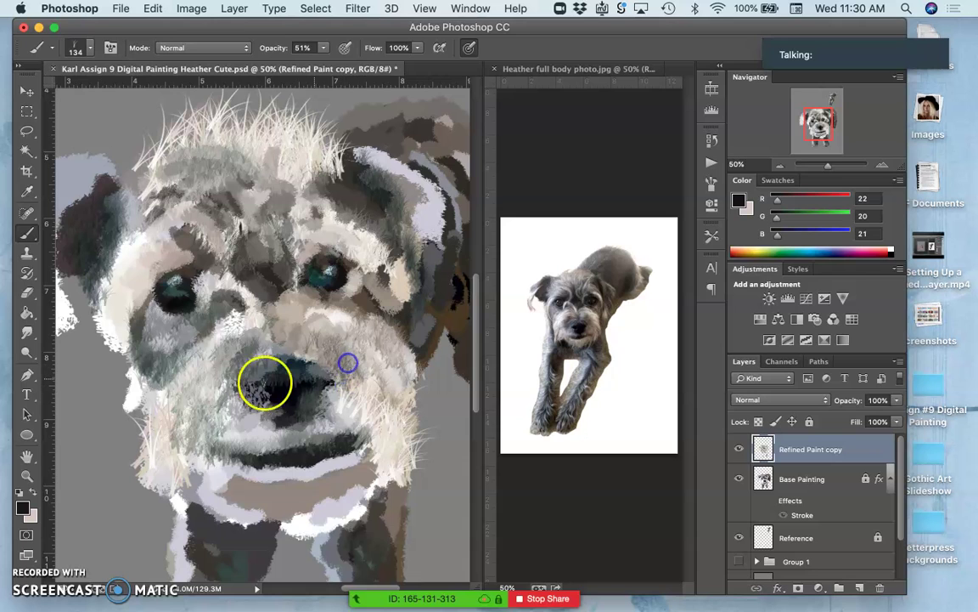
Store a dark grey from the chest as the background color and sample dark green (RGB 50, 78, 70) from the eye.
{"action": "left_click", "coordinate": [36, 491]}
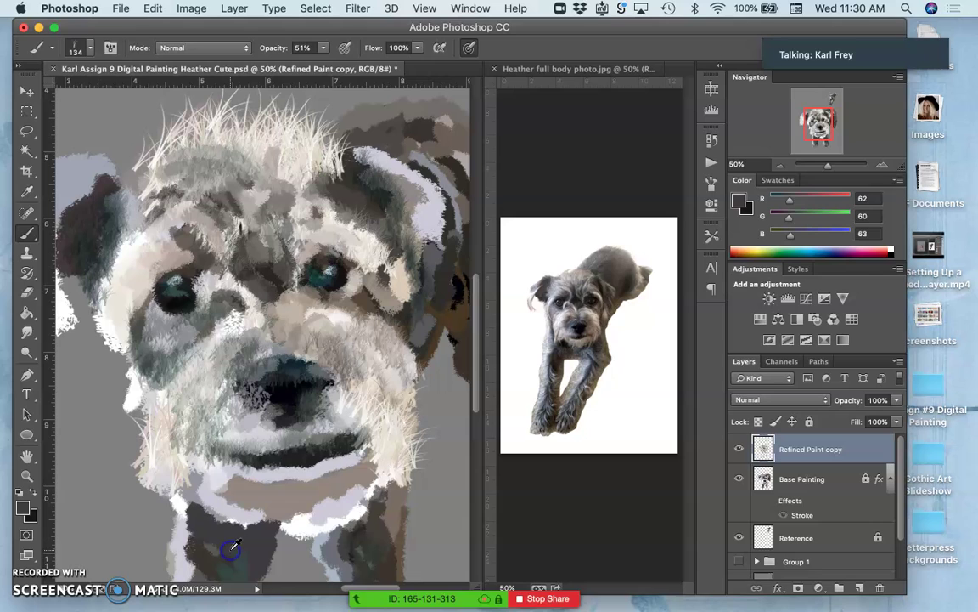
{"action": "left_click", "coordinate": [35, 491]}
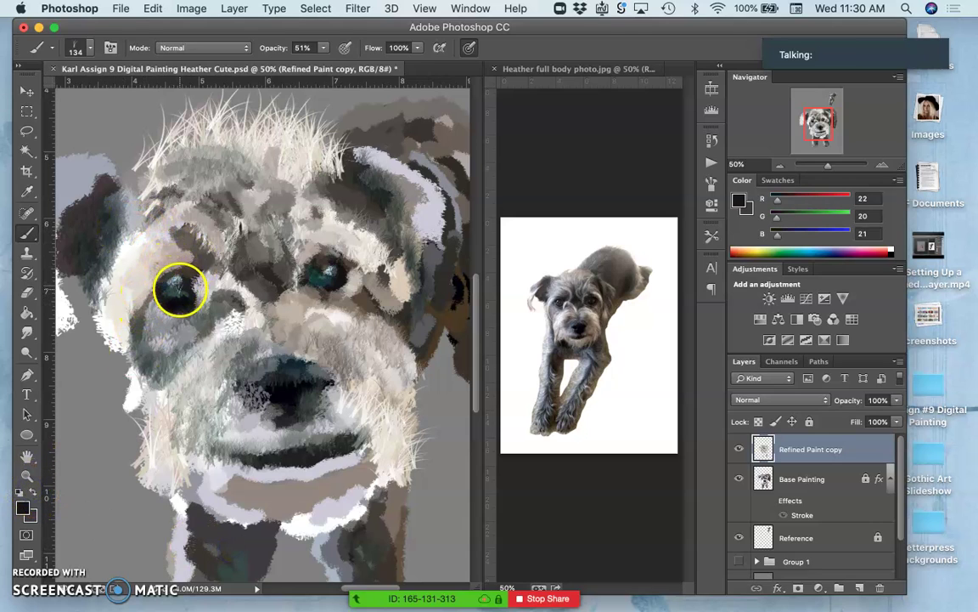
{"action": "left_click", "coordinate": [175, 288], "text": "alt"}
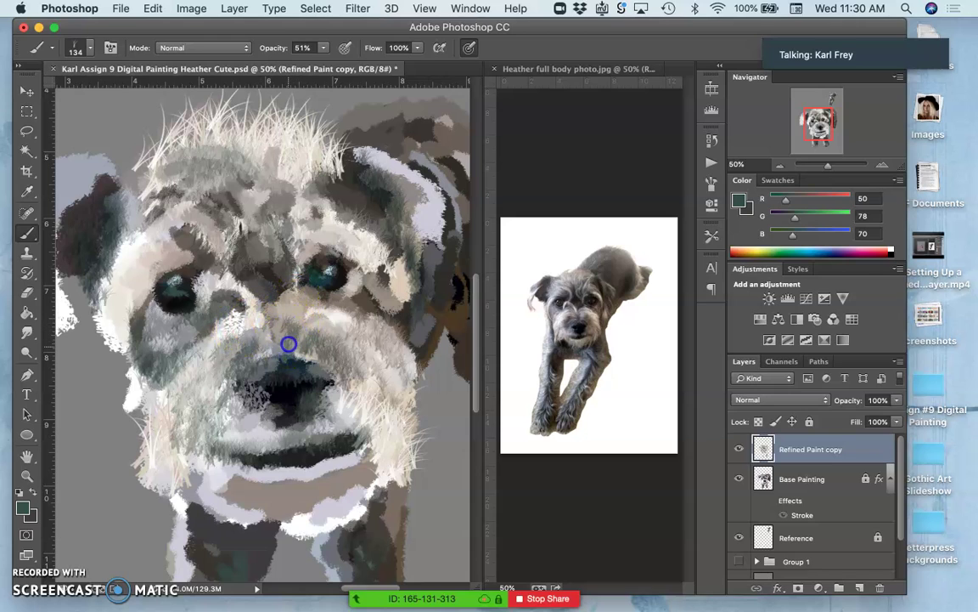
Brush dark green fur strokes over the bridge of the nose between the eyes and down around the upper lip.
{"action": "mouse_move", "coordinate": [285, 330]}
{"action": "left_mouse_down"}
{"action": "mouse_move", "coordinate": [312, 291]}
{"action": "mouse_move", "coordinate": [290, 297]}
{"action": "mouse_move", "coordinate": [301, 297]}
{"action": "left_mouse_up"}
{"action": "mouse_move", "coordinate": [815, 128]}
{"action": "left_mouse_down"}
{"action": "mouse_move", "coordinate": [812, 135]}
{"action": "mouse_move", "coordinate": [812, 104]}
{"action": "mouse_move", "coordinate": [802, 132]}
{"action": "left_mouse_up"}
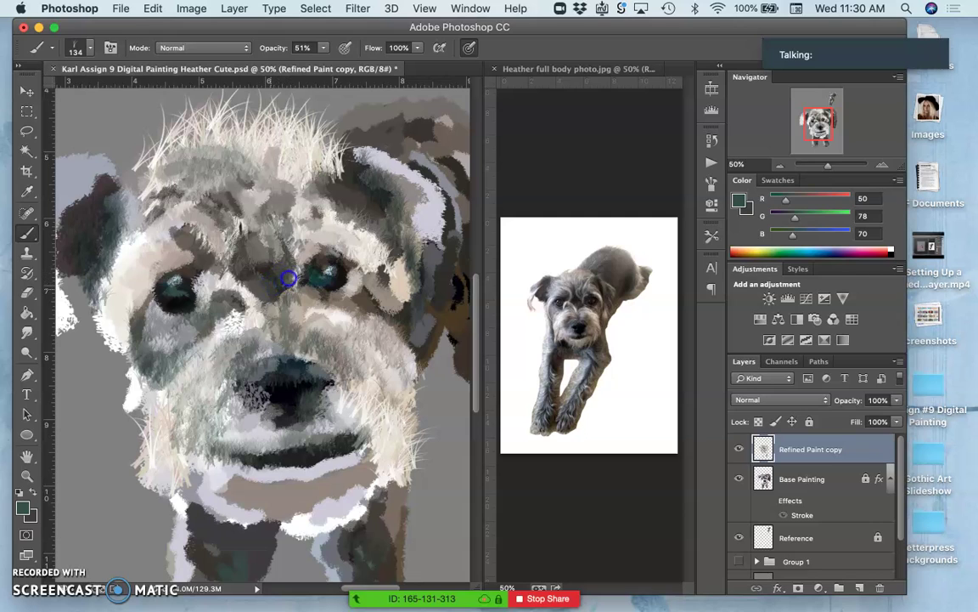
{"action": "mouse_move", "coordinate": [287, 285]}
{"action": "left_mouse_down"}
{"action": "mouse_move", "coordinate": [277, 339]}
{"action": "mouse_move", "coordinate": [308, 130]}
{"action": "mouse_move", "coordinate": [301, 166]}
{"action": "mouse_move", "coordinate": [295, 130]}
{"action": "mouse_move", "coordinate": [336, 311]}
{"action": "mouse_move", "coordinate": [347, 322]}
{"action": "mouse_move", "coordinate": [349, 419]}
{"action": "mouse_move", "coordinate": [324, 513]}
{"action": "mouse_move", "coordinate": [285, 591]}
{"action": "mouse_move", "coordinate": [303, 597]}
{"action": "mouse_move", "coordinate": [238, 477]}
{"action": "mouse_move", "coordinate": [260, 494]}
{"action": "mouse_move", "coordinate": [229, 473]}
{"action": "mouse_move", "coordinate": [258, 480]}
{"action": "mouse_move", "coordinate": [250, 473]}
{"action": "mouse_move", "coordinate": [280, 436]}
{"action": "left_mouse_up"}
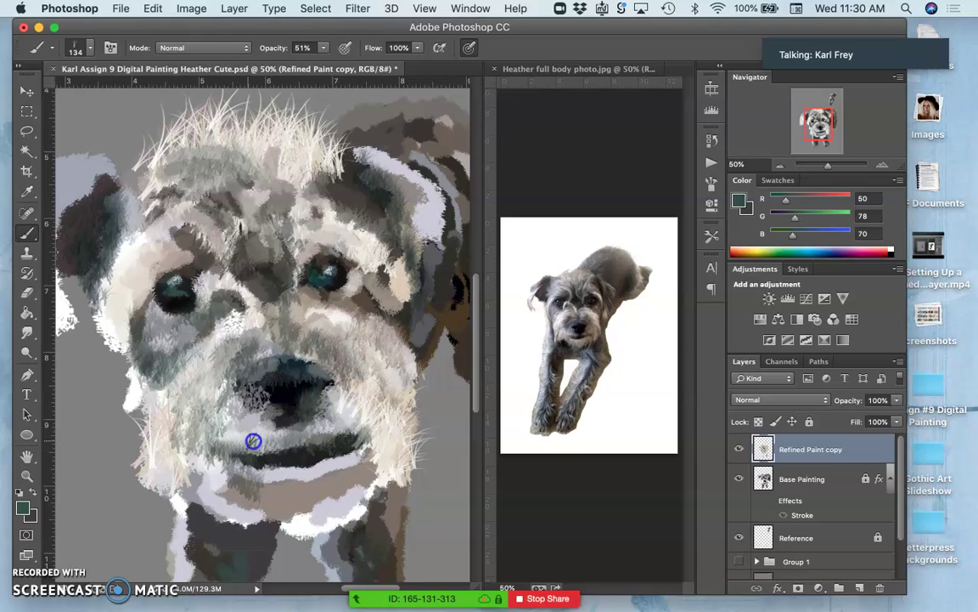
Sample near-black (RGB 32, 31, 31) from below the nose and brush dark fur strokes along the mouth.
{"action": "left_click", "coordinate": [276, 408], "text": "alt"}
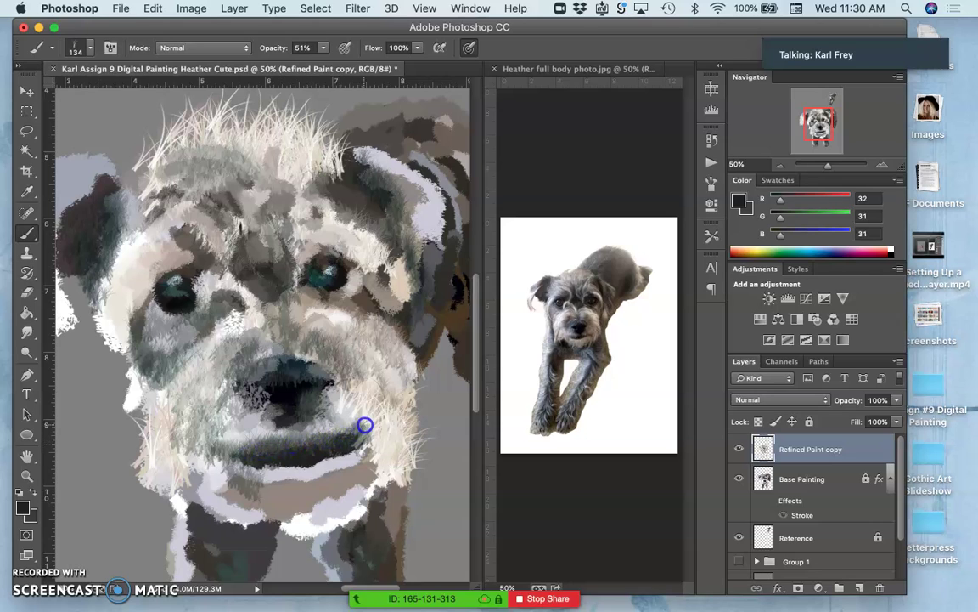
{"action": "mouse_move", "coordinate": [339, 434]}
{"action": "left_mouse_down"}
{"action": "mouse_move", "coordinate": [266, 436]}
{"action": "mouse_move", "coordinate": [225, 452]}
{"action": "left_mouse_up"}
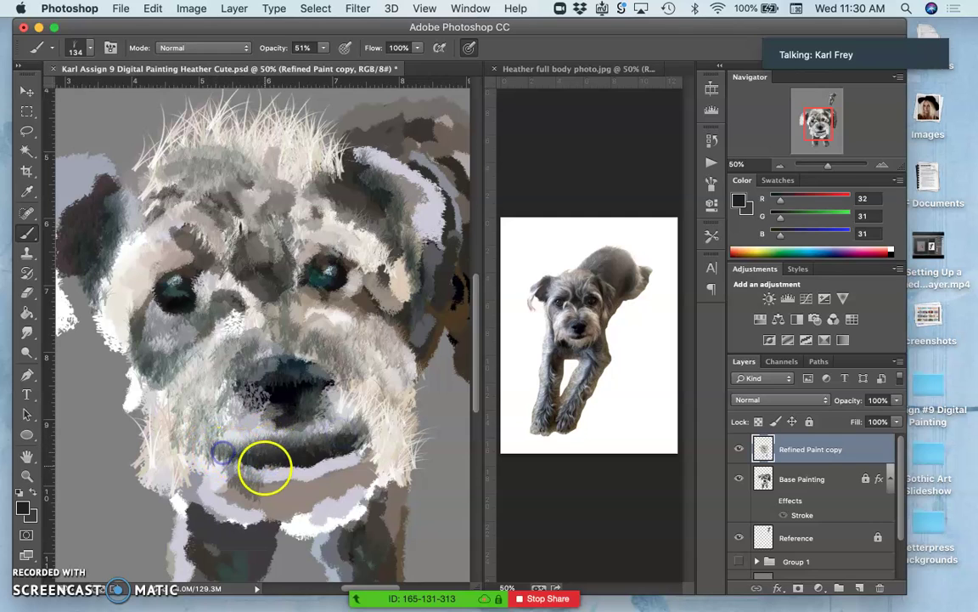
Choose the 954 textured brush tip at the end of the brush presets and set its size to 92 px.
{"action": "left_click", "coordinate": [82, 47]}
{"action": "scroll", "coordinate": [117, 213], "scroll_direction": "down", "scroll_amount": 5}
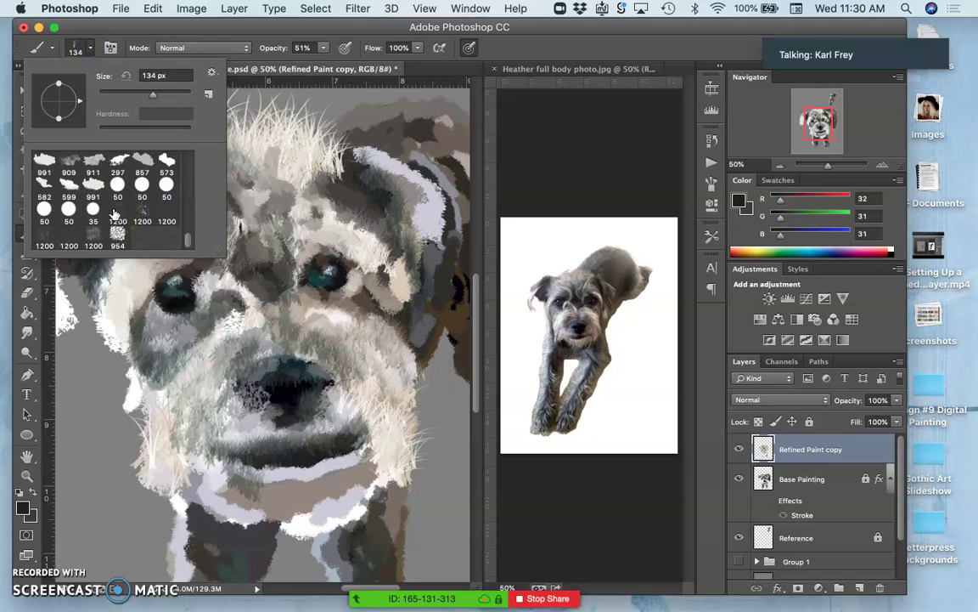
{"action": "left_click", "coordinate": [117, 238]}
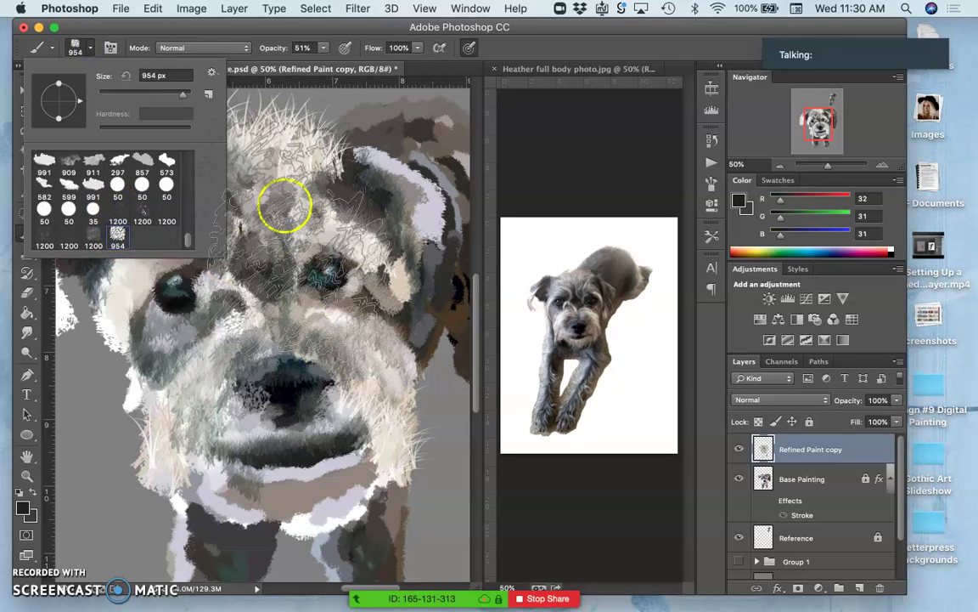
{"action": "left_click_drag", "start_coordinate": [182, 93], "coordinate": [142, 94]}
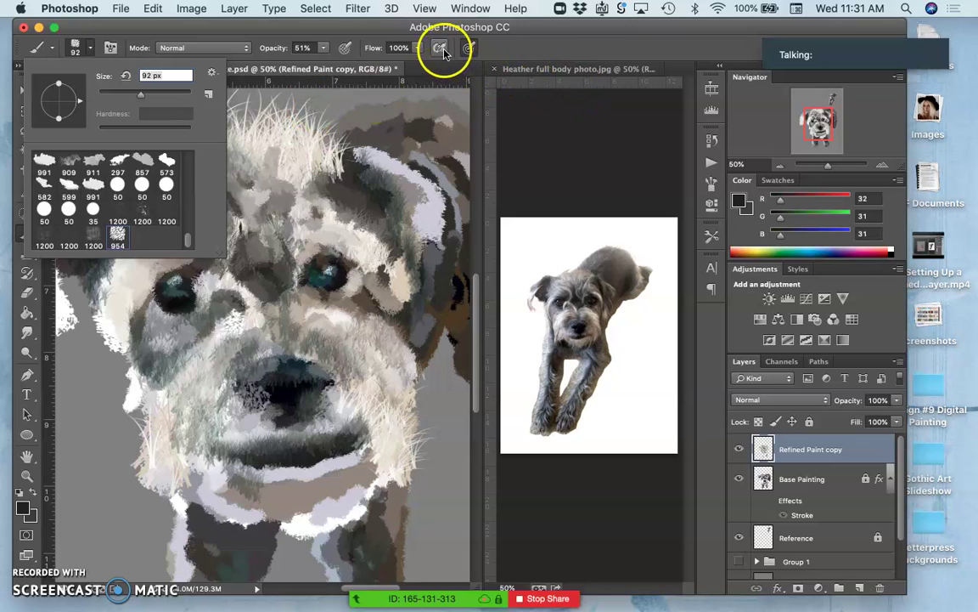
Set the brush's Shape Dynamics to 22% size jitter, 16% angle jitter, 100% roundness jitter and 1% minimum roundness.
{"action": "left_click", "coordinate": [709, 194]}
{"action": "left_click", "coordinate": [488, 189]}
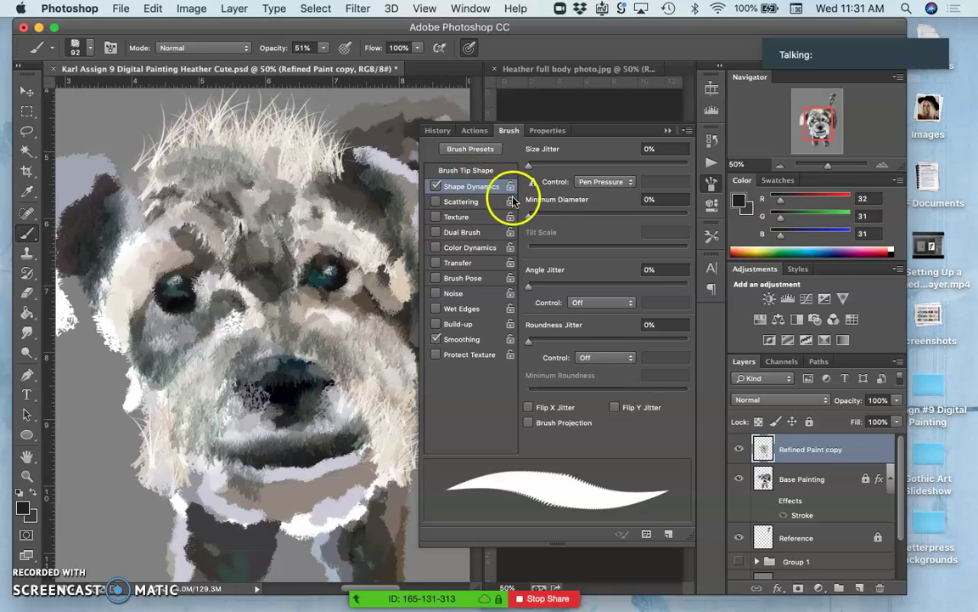
{"action": "left_click_drag", "start_coordinate": [528, 165], "coordinate": [548, 165]}
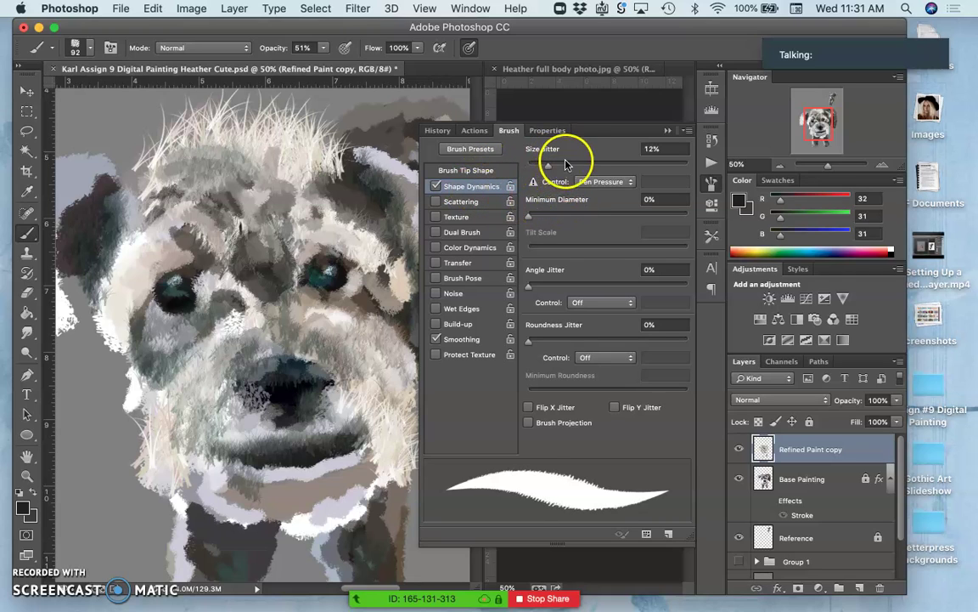
{"action": "left_click_drag", "start_coordinate": [548, 165], "coordinate": [562, 165]}
{"action": "left_click", "coordinate": [554, 286]}
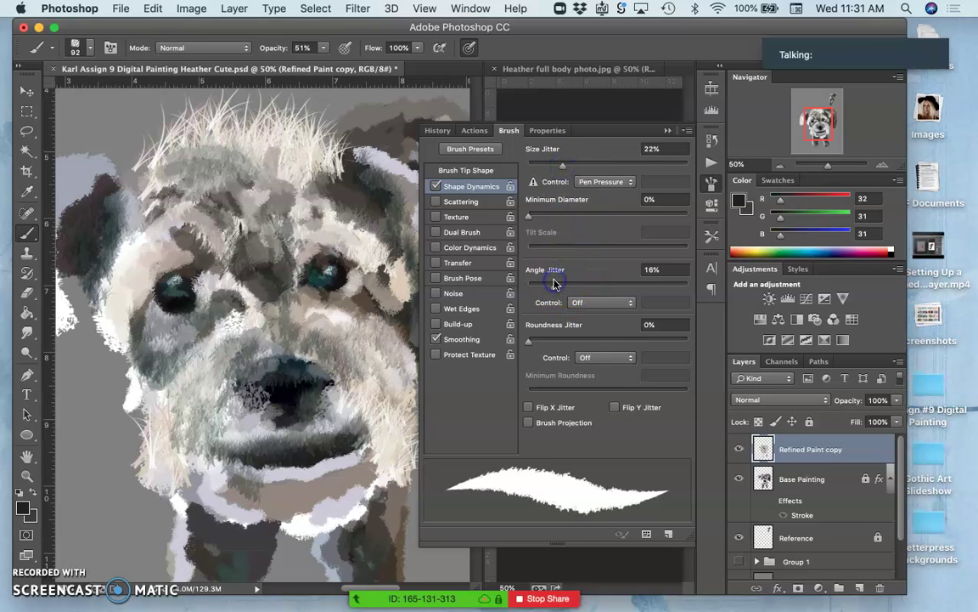
{"action": "left_click_drag", "start_coordinate": [529, 340], "coordinate": [704, 330]}
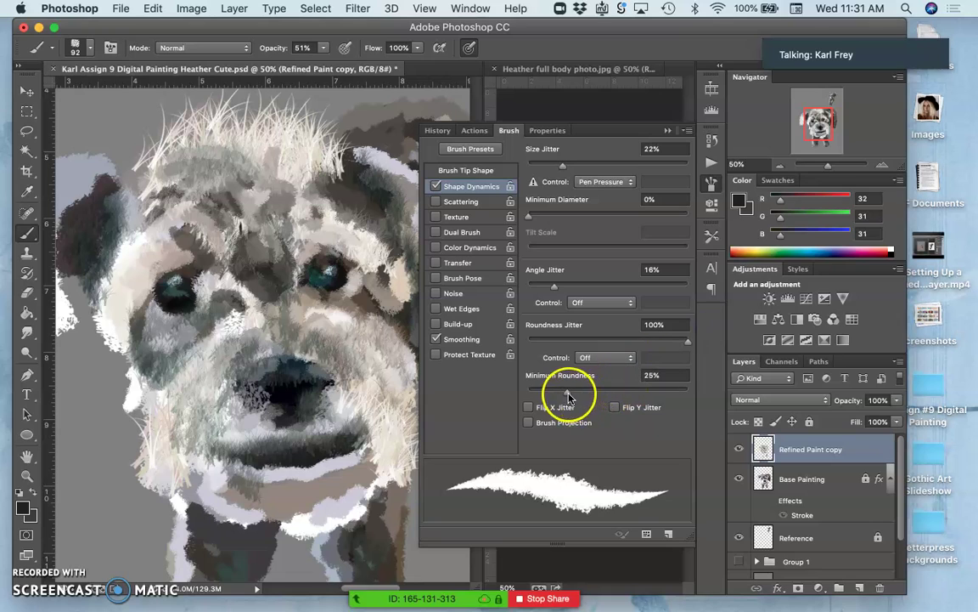
{"action": "left_click_drag", "start_coordinate": [566, 391], "coordinate": [528, 394]}
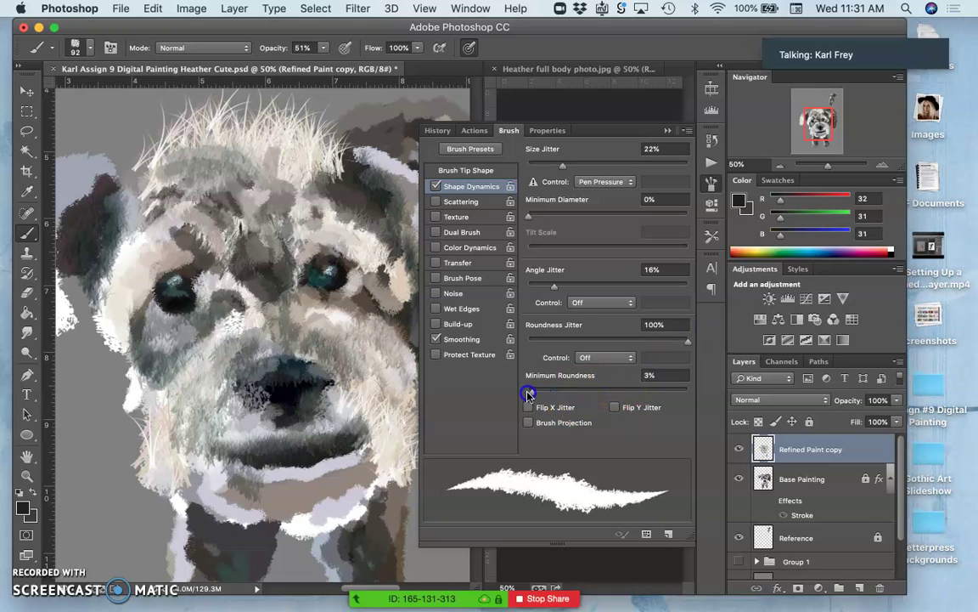
Enable Texture for the brush and paint a dark stroke across the brow above the painting's left eye.
{"action": "left_click", "coordinate": [435, 217]}
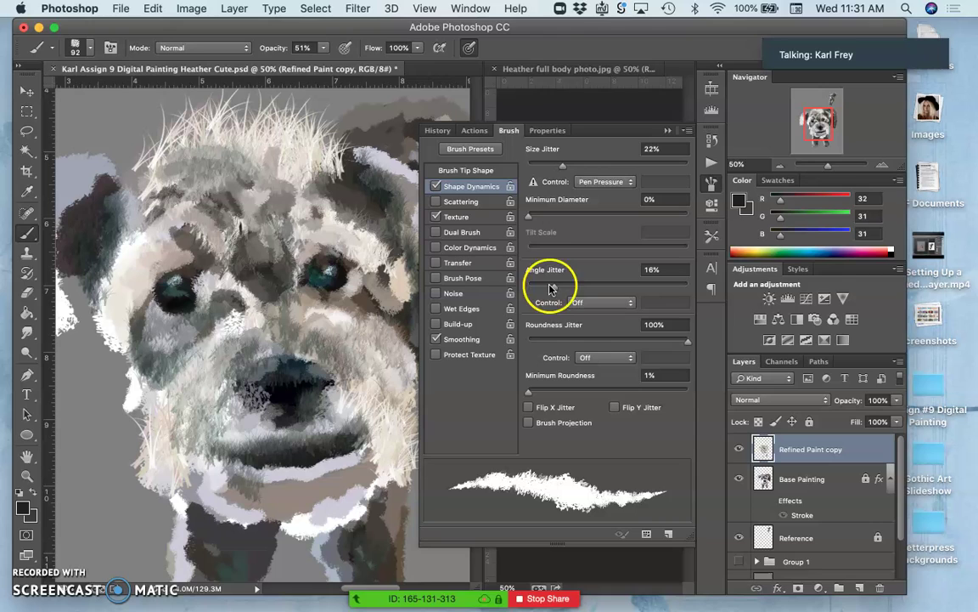
{"action": "mouse_move", "coordinate": [255, 242]}
{"action": "left_mouse_down"}
{"action": "mouse_move", "coordinate": [182, 265]}
{"action": "mouse_move", "coordinate": [188, 240]}
{"action": "left_mouse_up"}
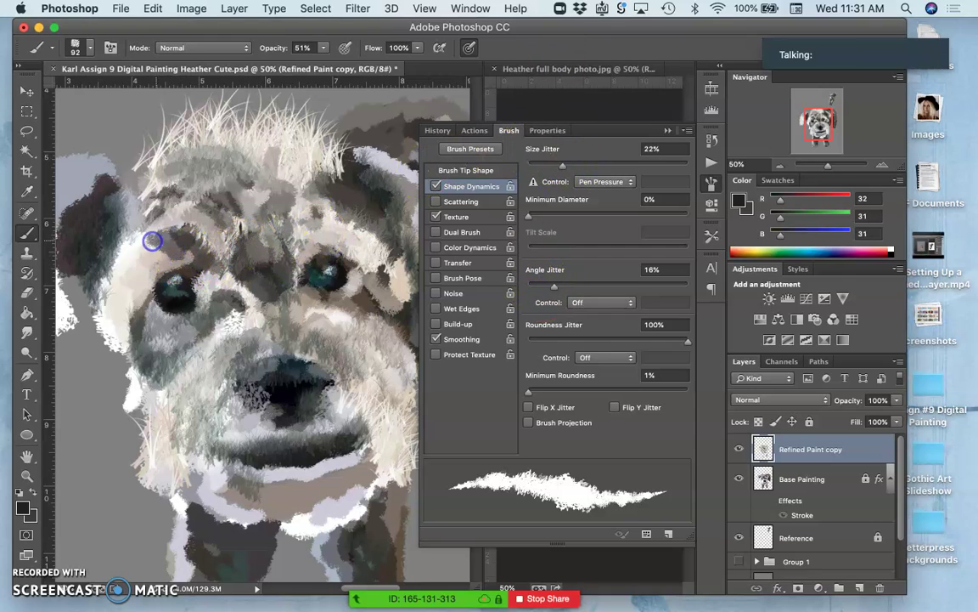
{"action": "left_click", "coordinate": [666, 133]}
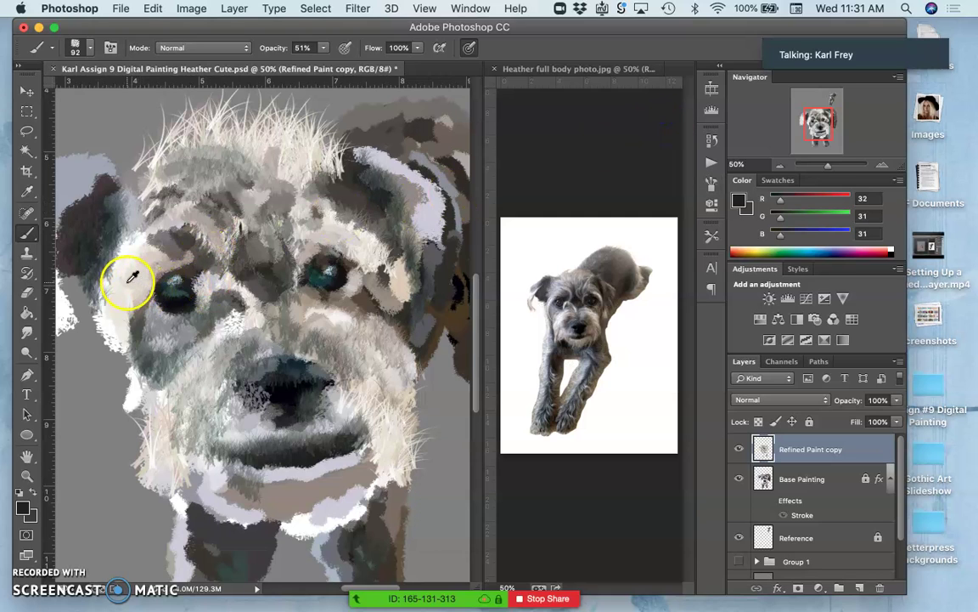
Sample light grey (RGB 212, 215, 215) from the painting and brush light fur strokes along the lower lip and the mouth's lower edge.
{"action": "left_click", "coordinate": [296, 483], "text": "alt"}
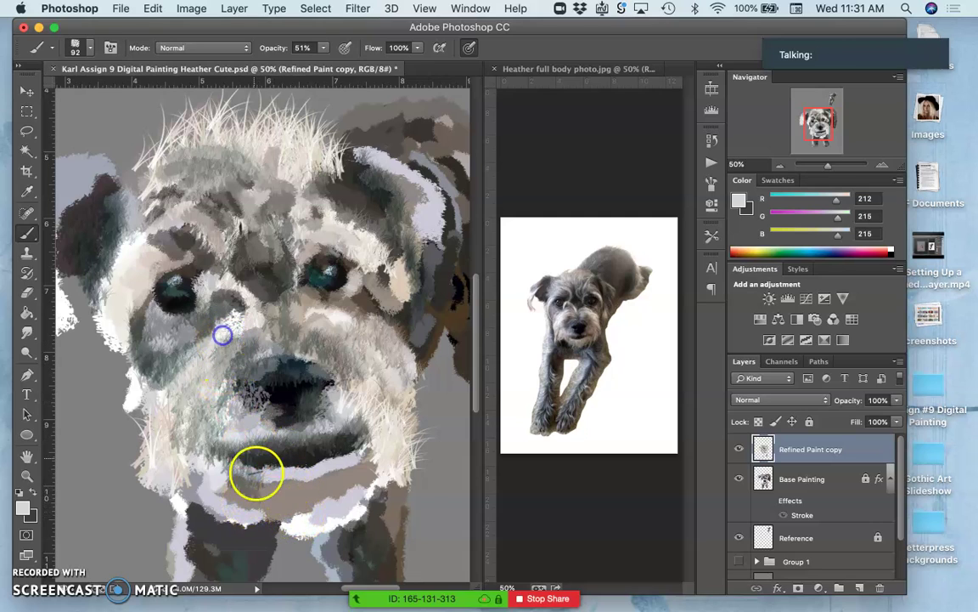
{"action": "left_click_drag", "start_coordinate": [256, 473], "coordinate": [238, 501]}
{"action": "left_click", "coordinate": [262, 465]}
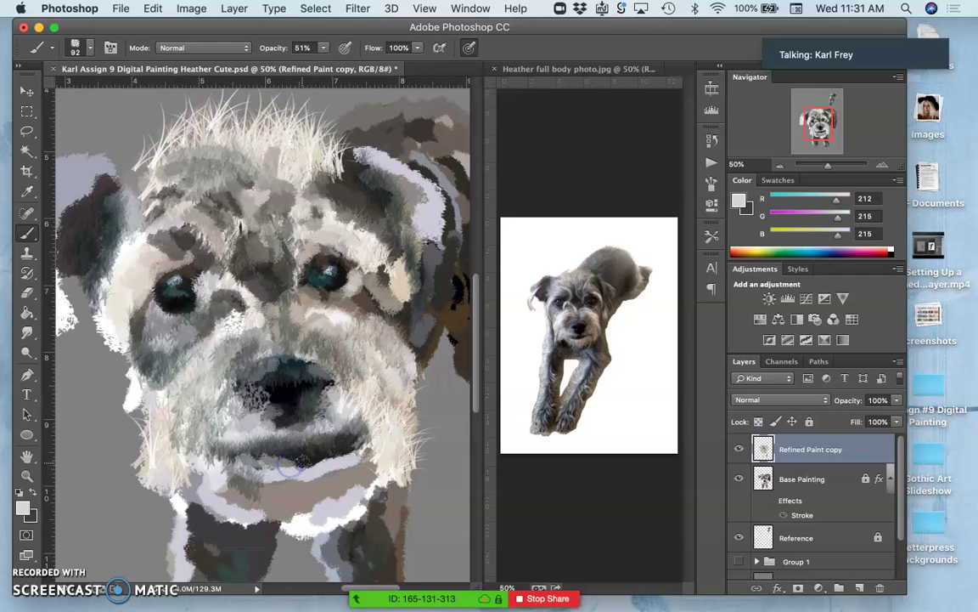
{"action": "left_click_drag", "start_coordinate": [290, 464], "coordinate": [332, 457]}
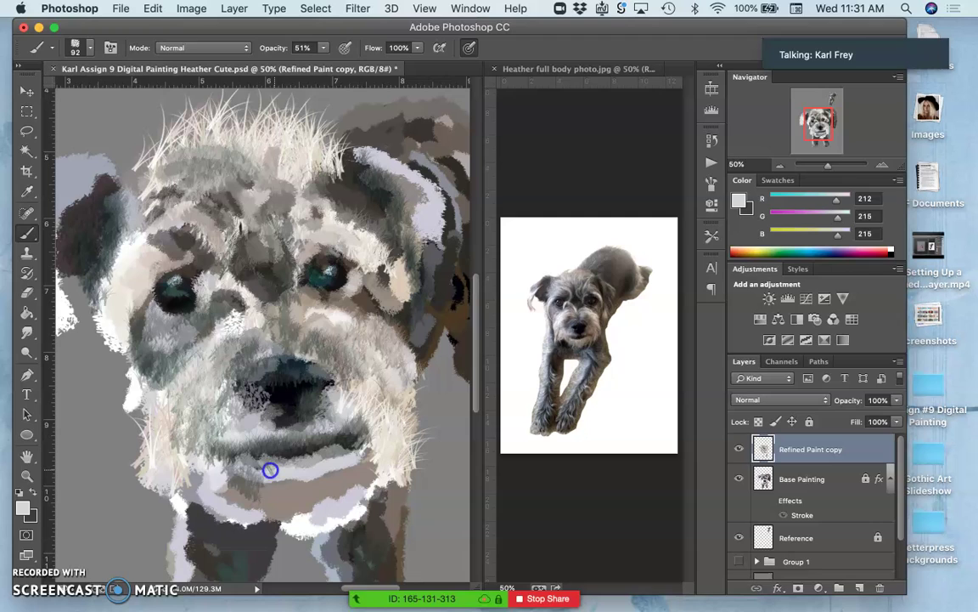
{"action": "left_click_drag", "start_coordinate": [259, 469], "coordinate": [279, 461]}
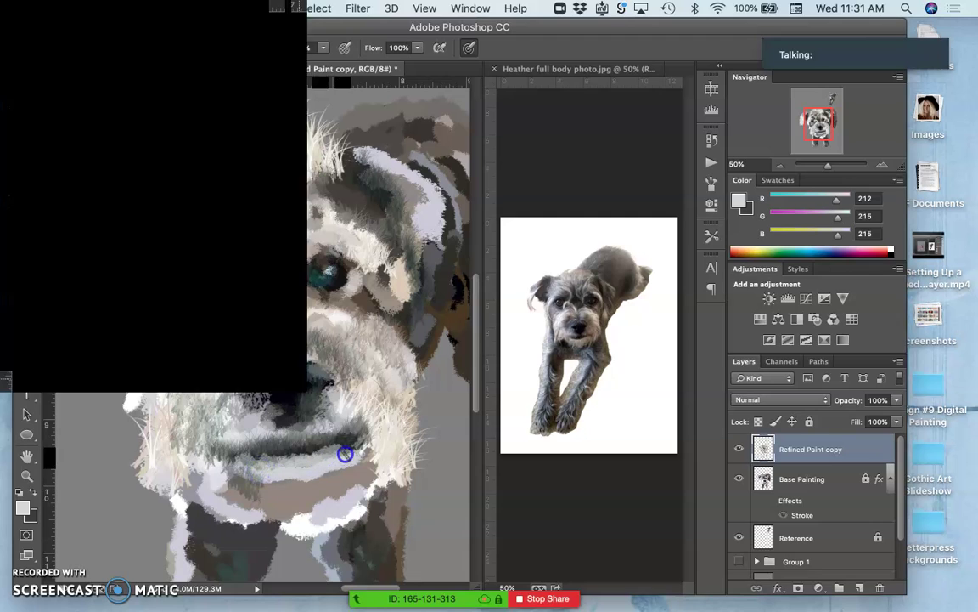
{"action": "right_click", "coordinate": [355, 444]}
{"action": "left_click", "coordinate": [336, 455]}
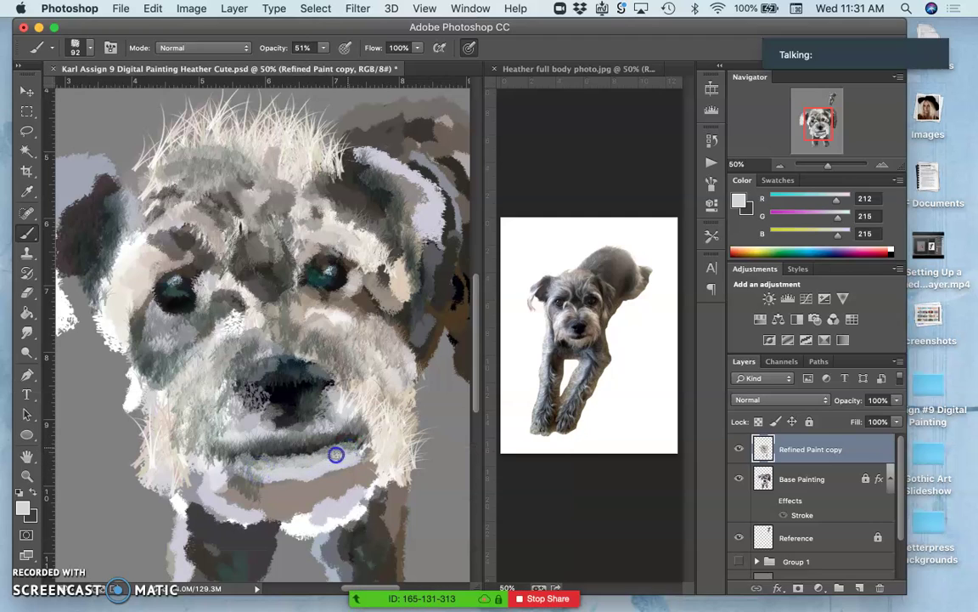
{"action": "mouse_move", "coordinate": [358, 443]}
{"action": "left_mouse_down"}
{"action": "mouse_move", "coordinate": [328, 463]}
{"action": "mouse_move", "coordinate": [260, 457]}
{"action": "left_mouse_up"}
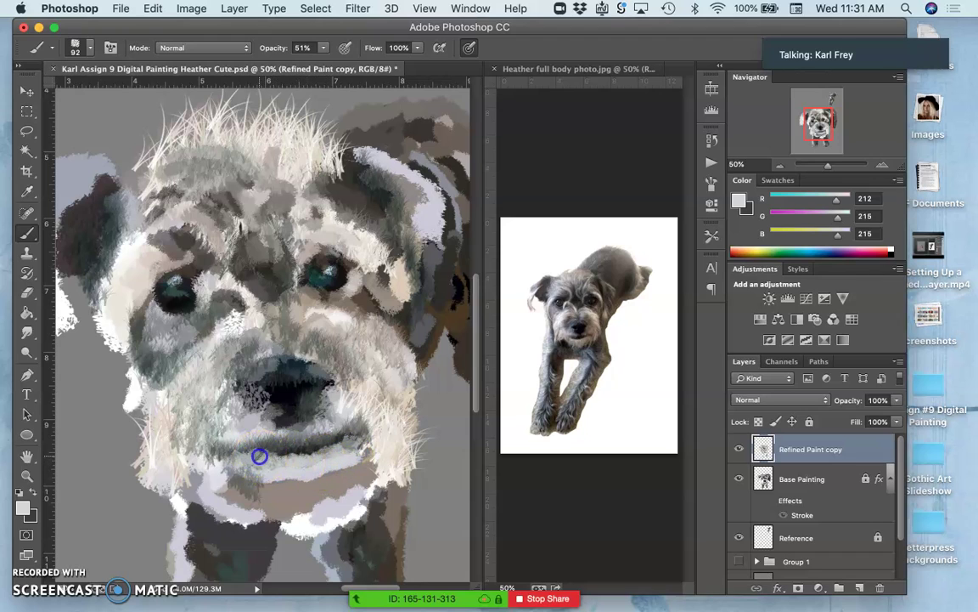
Sample near-white (RGB 247, 247, 245) from the upper muzzle and brush light fur strokes over both sides of the muzzle.
{"action": "left_click_drag", "start_coordinate": [334, 312], "coordinate": [328, 313]}
{"action": "left_click", "coordinate": [332, 320], "text": "alt"}
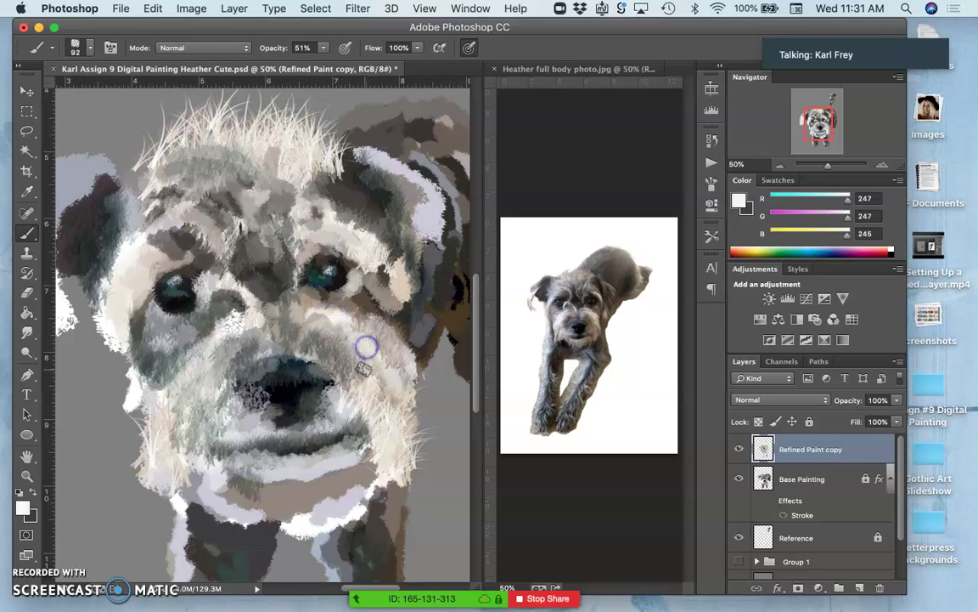
{"action": "left_click_drag", "start_coordinate": [389, 366], "coordinate": [382, 357]}
{"action": "right_click", "coordinate": [382, 357]}
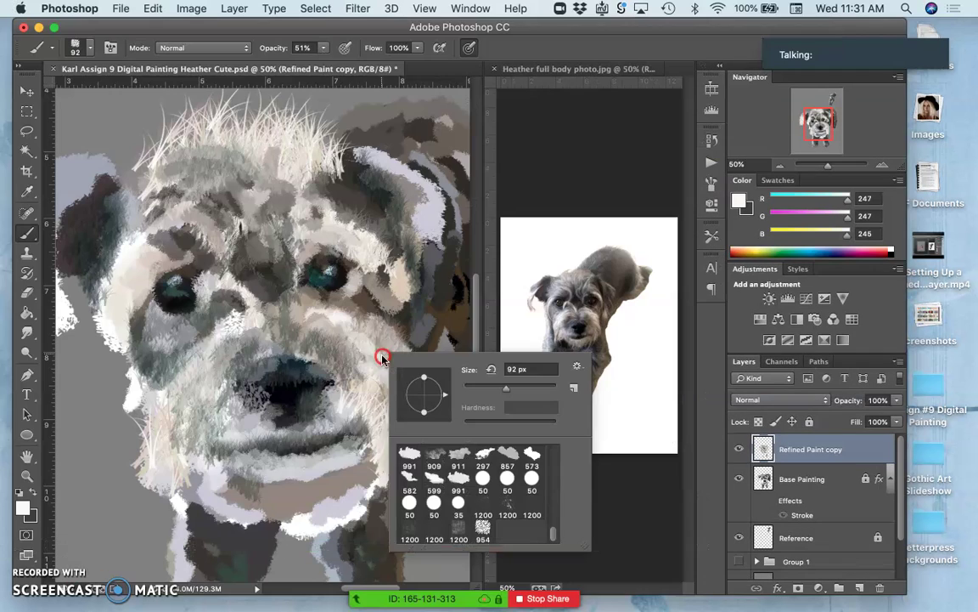
{"action": "left_click", "coordinate": [353, 351]}
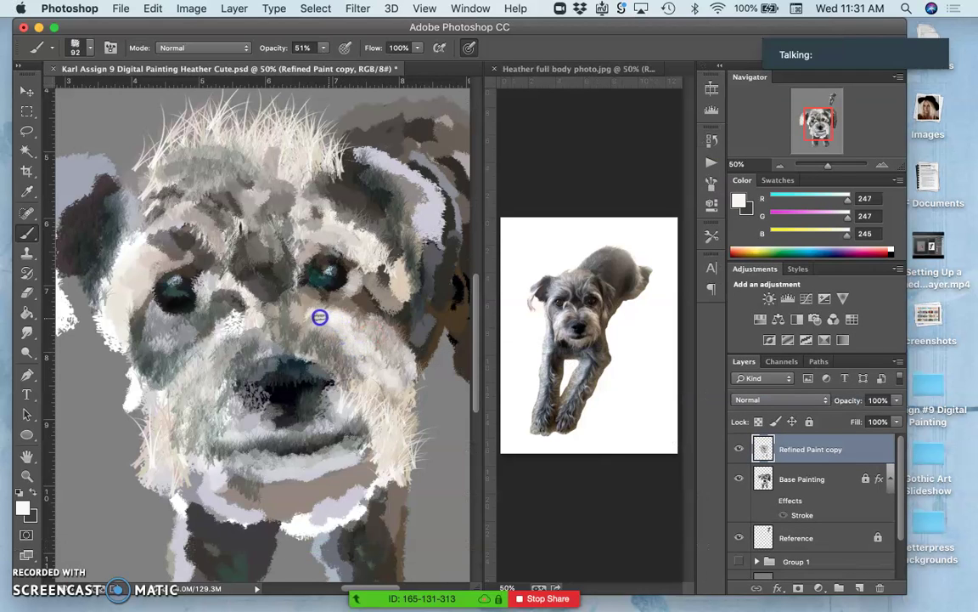
{"action": "mouse_move", "coordinate": [314, 319]}
{"action": "left_mouse_down"}
{"action": "mouse_move", "coordinate": [247, 367]}
{"action": "mouse_move", "coordinate": [221, 337]}
{"action": "mouse_move", "coordinate": [214, 350]}
{"action": "left_mouse_up"}
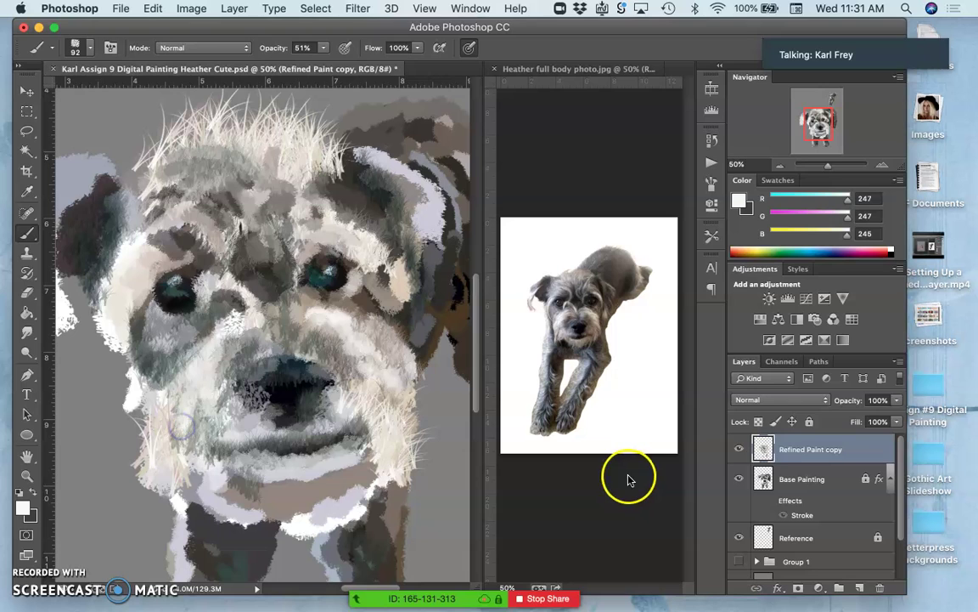
Hide and reshow the Refined Paint copy layer to compare the refined fur with the base painting.
{"action": "left_click", "coordinate": [739, 450]}
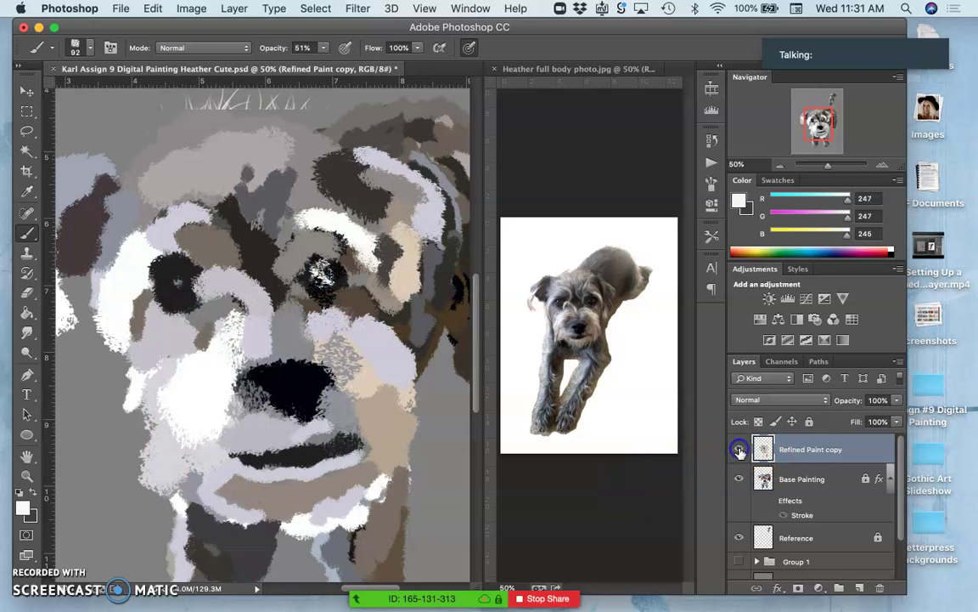
{"action": "left_click", "coordinate": [739, 449]}
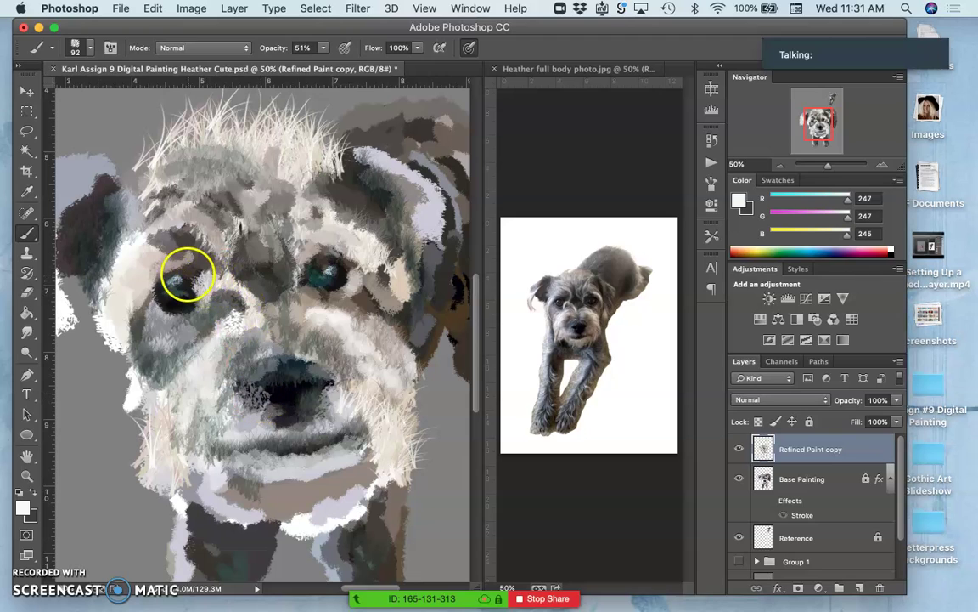
Brush near-white over the left eye's upper lid, then sample taupe (RGB 174, 158, 152) and blend the fur beside its outer corner.
{"action": "mouse_move", "coordinate": [187, 275]}
{"action": "left_mouse_down"}
{"action": "mouse_move", "coordinate": [174, 256]}
{"action": "mouse_move", "coordinate": [179, 262]}
{"action": "mouse_move", "coordinate": [152, 265]}
{"action": "left_mouse_up"}
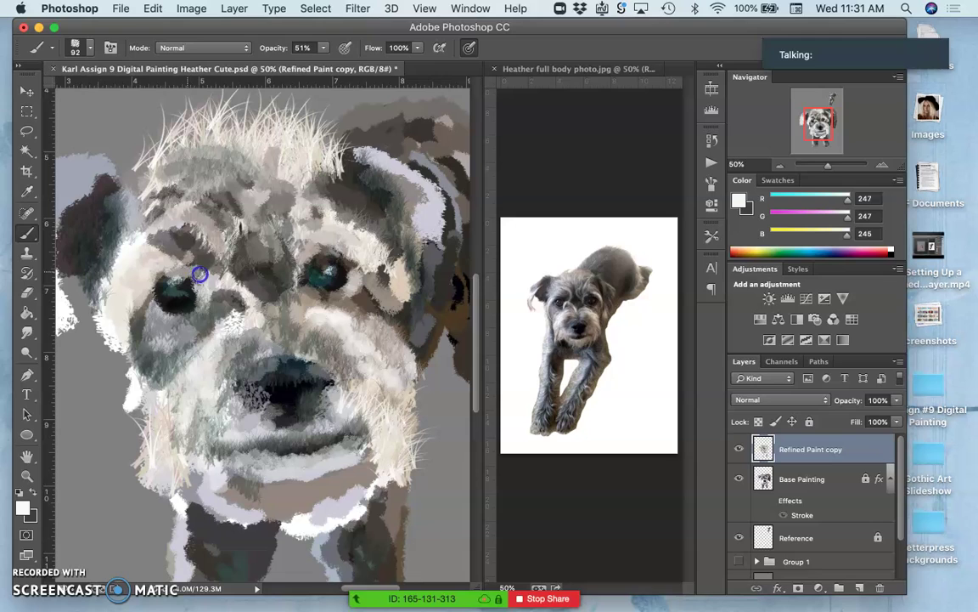
{"action": "mouse_move", "coordinate": [161, 268]}
{"action": "left_mouse_down"}
{"action": "mouse_move", "coordinate": [191, 296]}
{"action": "mouse_move", "coordinate": [180, 289]}
{"action": "mouse_move", "coordinate": [222, 306]}
{"action": "mouse_move", "coordinate": [195, 275]}
{"action": "left_mouse_up"}
{"action": "left_click", "coordinate": [189, 295], "text": "alt"}
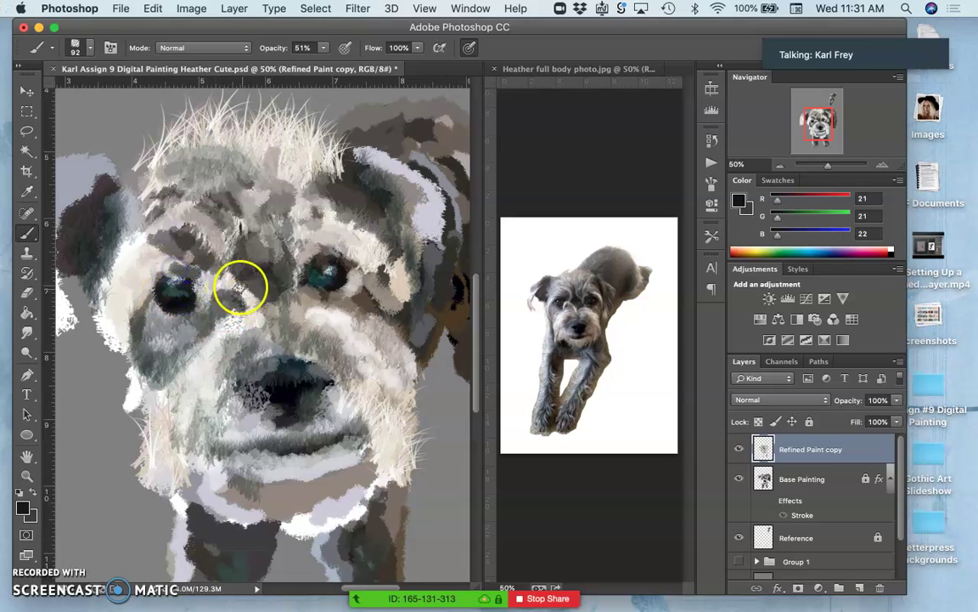
{"action": "left_click", "coordinate": [191, 254], "text": "alt"}
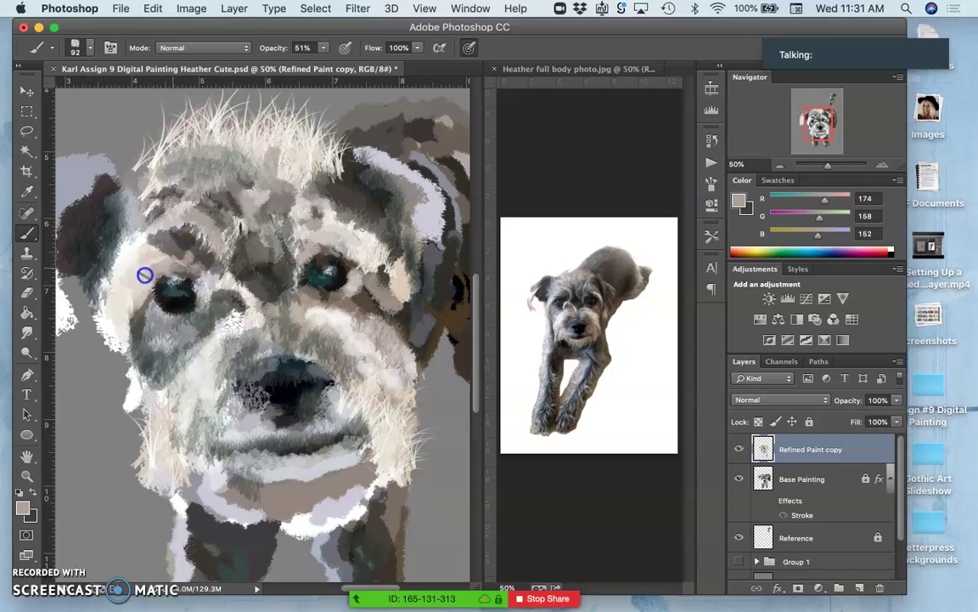
{"action": "left_click_drag", "start_coordinate": [137, 282], "coordinate": [124, 254]}
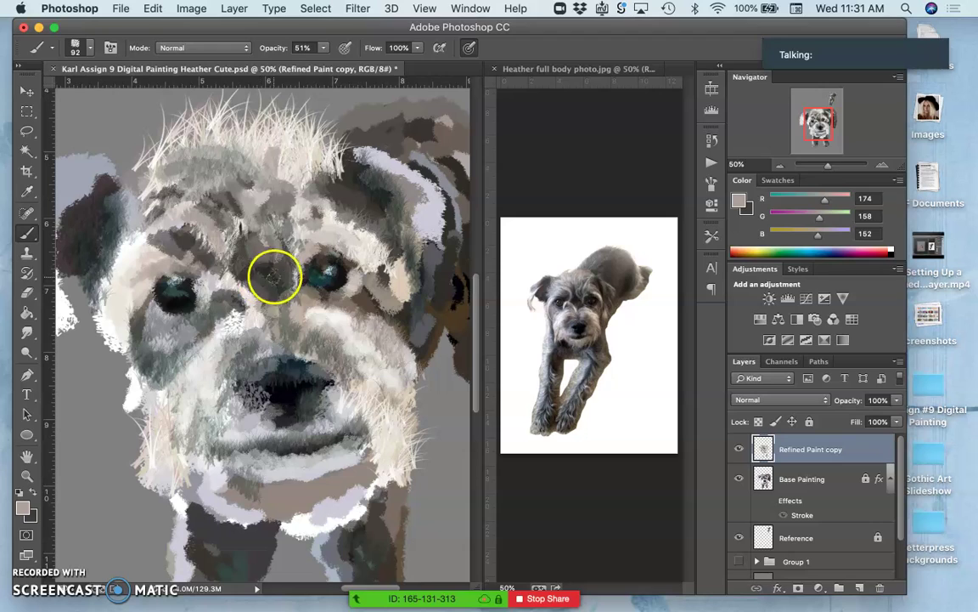
Darken the left eye's outer corner with sampled near-black (RGB 8, 8, 14) and brush mid-grey (RGB 97, 99, 99) fur on the cheek below.
{"action": "left_click", "coordinate": [183, 303], "text": "alt"}
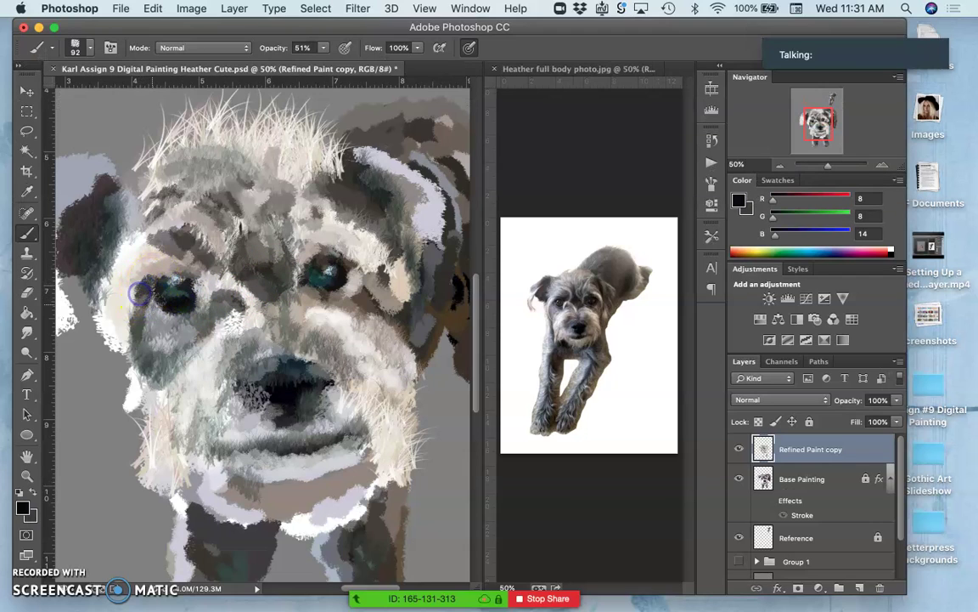
{"action": "left_click", "coordinate": [219, 305], "text": "alt"}
{"action": "left_click_drag", "start_coordinate": [182, 333], "coordinate": [160, 384]}
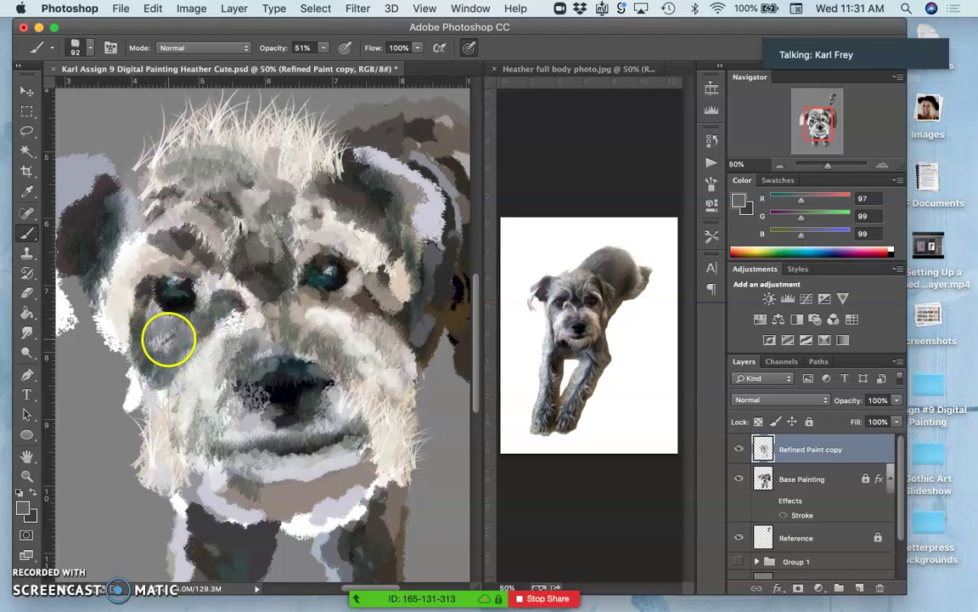
{"action": "left_click_drag", "start_coordinate": [166, 334], "coordinate": [151, 344]}
Define the left eye's lower rim with sampled near-black (RGB 23, 25, 26) and brush light grey (RGB 167, 173, 164) fur beneath it.
{"action": "left_click", "coordinate": [165, 290], "text": "alt"}
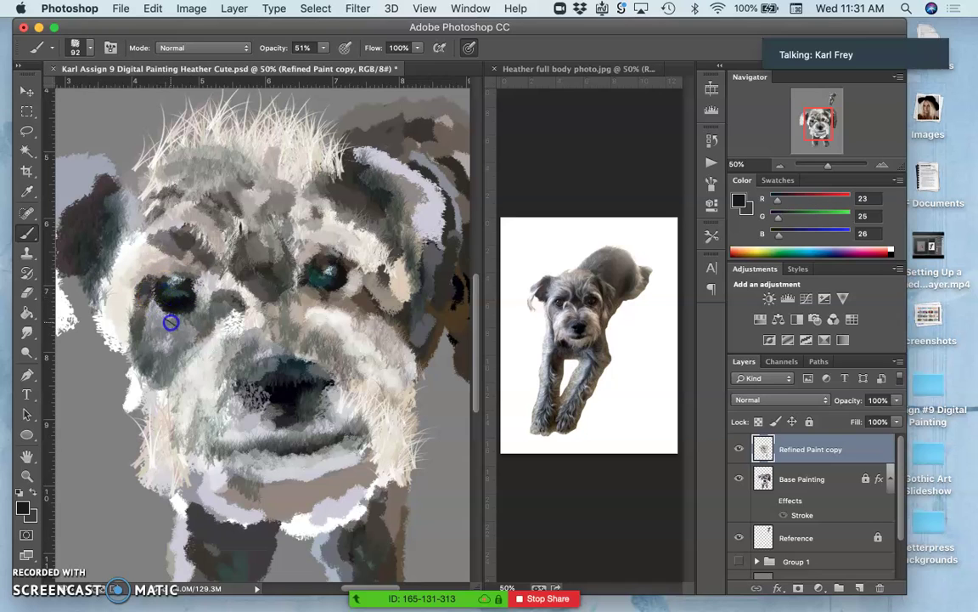
{"action": "left_click_drag", "start_coordinate": [191, 310], "coordinate": [202, 287]}
{"action": "left_click", "coordinate": [175, 323], "text": "alt"}
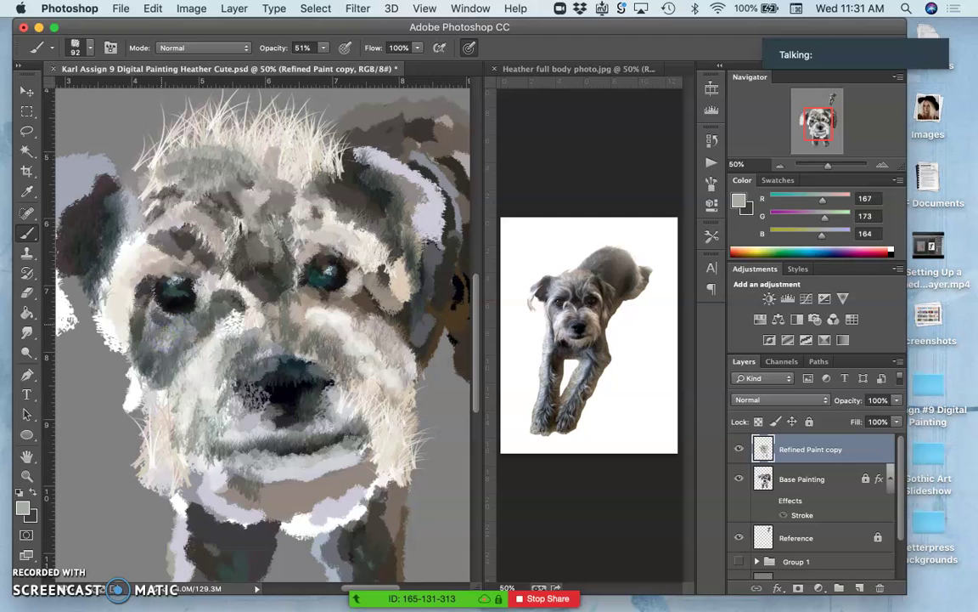
{"action": "mouse_move", "coordinate": [155, 316]}
{"action": "left_mouse_down"}
{"action": "mouse_move", "coordinate": [149, 364]}
{"action": "mouse_move", "coordinate": [154, 346]}
{"action": "mouse_move", "coordinate": [125, 264]}
{"action": "mouse_move", "coordinate": [123, 275]}
{"action": "mouse_move", "coordinate": [138, 286]}
{"action": "mouse_move", "coordinate": [142, 255]}
{"action": "mouse_move", "coordinate": [139, 279]}
{"action": "mouse_move", "coordinate": [103, 253]}
{"action": "mouse_move", "coordinate": [130, 247]}
{"action": "mouse_move", "coordinate": [181, 298]}
{"action": "mouse_move", "coordinate": [190, 284]}
{"action": "mouse_move", "coordinate": [224, 301]}
{"action": "left_mouse_up"}
Sample pale lavender (RGB 195, 192, 201) and dark teal (RGB 23, 47, 58) around the left eye, and dab teal beside its inner corner.
{"action": "left_click", "coordinate": [195, 282], "text": "alt"}
{"action": "left_click", "coordinate": [214, 287], "text": "alt"}
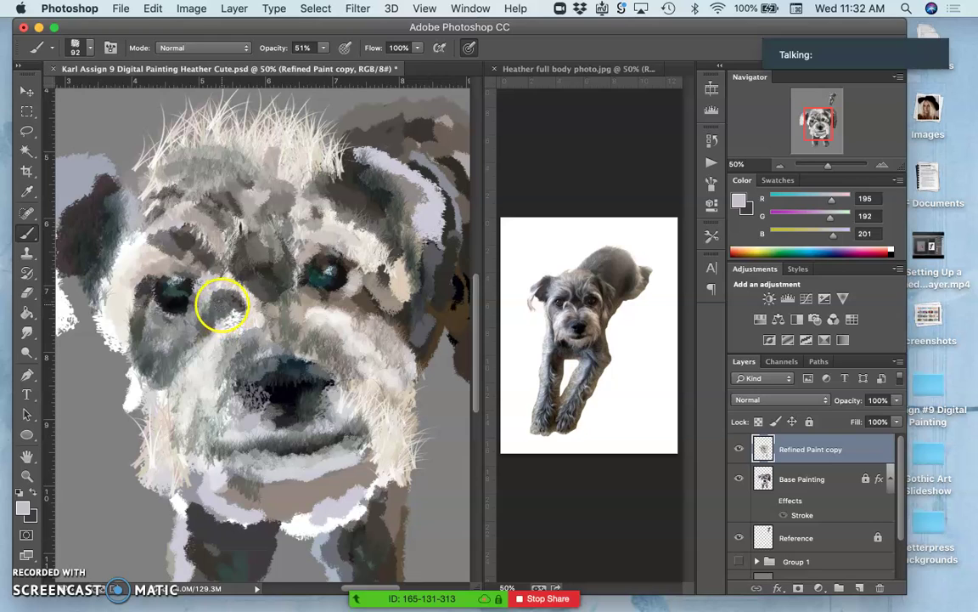
{"action": "left_click", "coordinate": [182, 288], "text": "alt"}
{"action": "left_click_drag", "start_coordinate": [215, 294], "coordinate": [220, 296]}
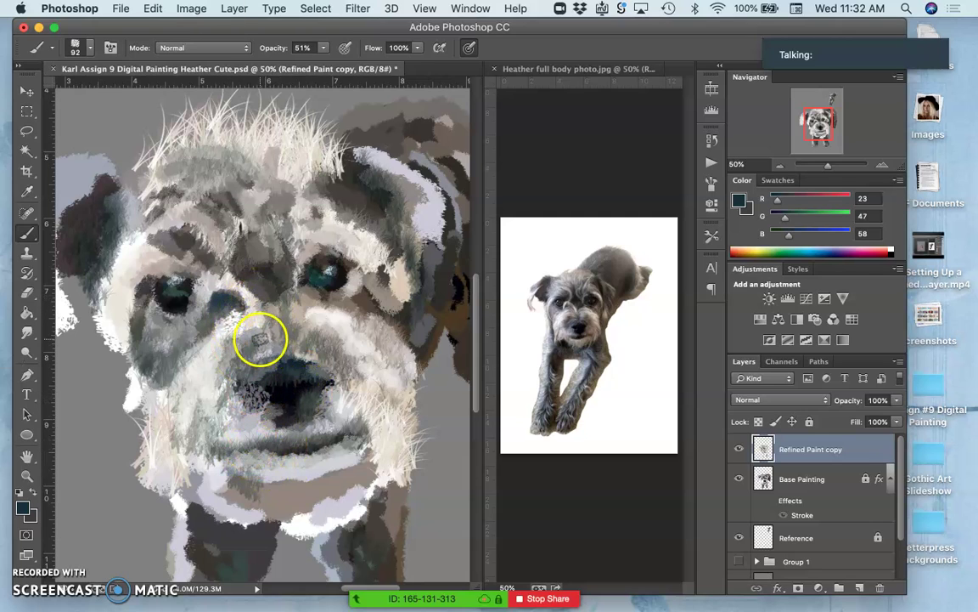
Sample off-white (RGB 238, 234, 233) from the muzzle and brush light fur strokes on the cheek left of the nose.
{"action": "left_click", "coordinate": [208, 366], "text": "alt"}
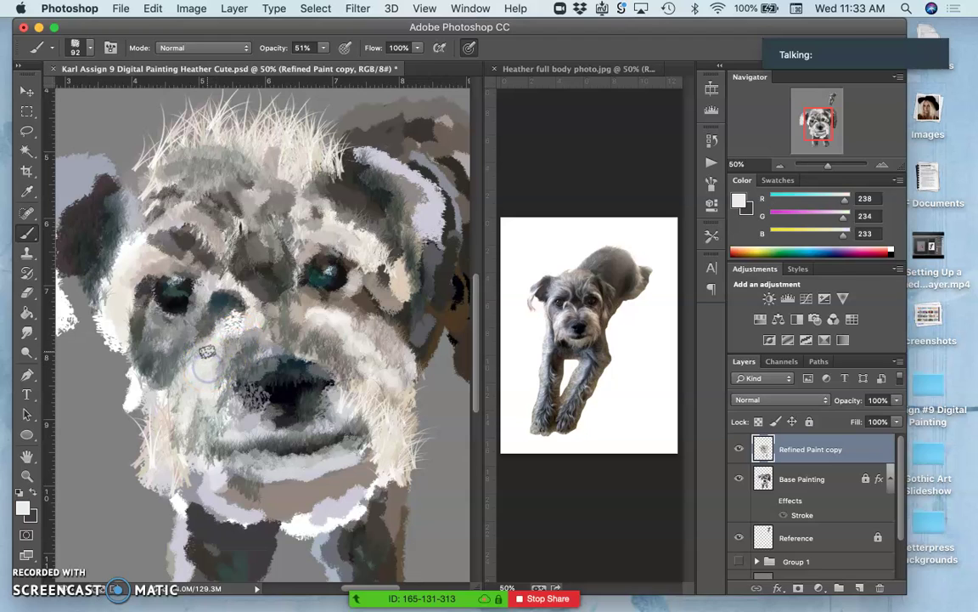
{"action": "mouse_move", "coordinate": [204, 351]}
{"action": "left_mouse_down"}
{"action": "mouse_move", "coordinate": [165, 360]}
{"action": "mouse_move", "coordinate": [209, 360]}
{"action": "mouse_move", "coordinate": [201, 343]}
{"action": "mouse_move", "coordinate": [200, 354]}
{"action": "left_mouse_up"}
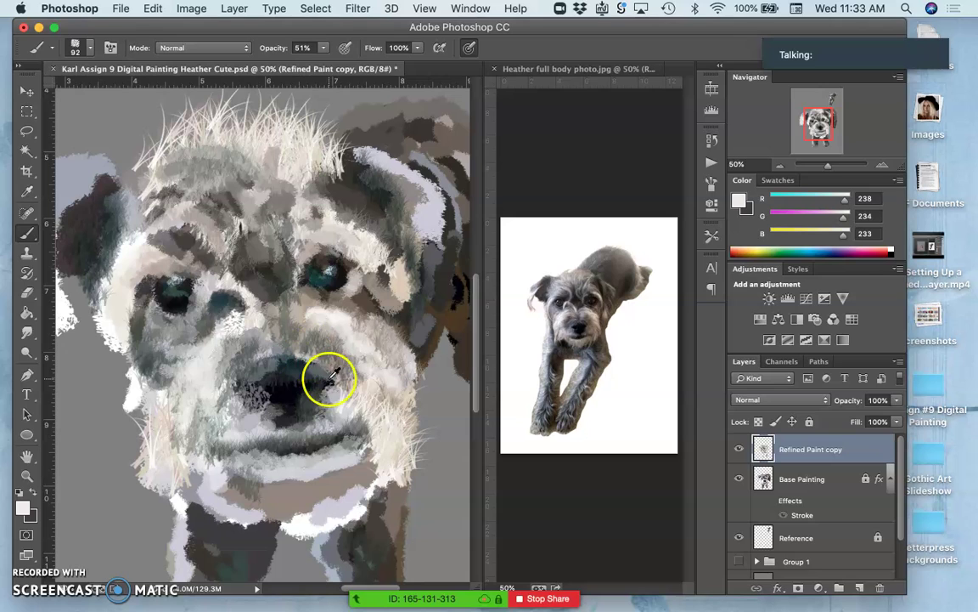
Sample warm grey (RGB 169, 163, 160) from the muzzle and brush fur beside the right corner of the mouth.
{"action": "left_click", "coordinate": [376, 417], "text": "alt"}
{"action": "left_click_drag", "start_coordinate": [364, 413], "coordinate": [357, 397]}
{"action": "left_click", "coordinate": [337, 346], "text": "alt"}
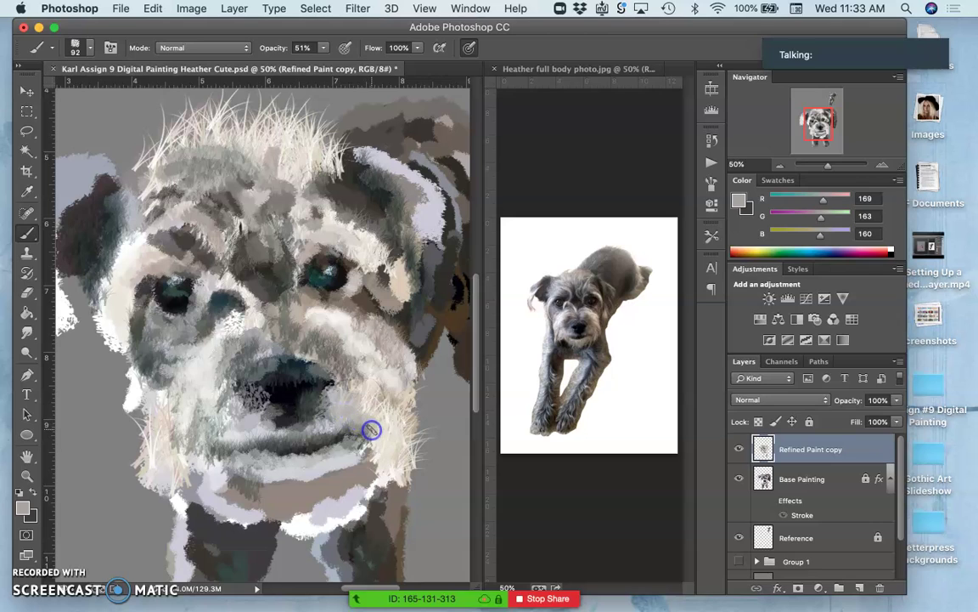
{"action": "mouse_move", "coordinate": [371, 431]}
{"action": "left_mouse_down"}
{"action": "mouse_move", "coordinate": [411, 483]}
{"action": "mouse_move", "coordinate": [380, 428]}
{"action": "left_mouse_up"}
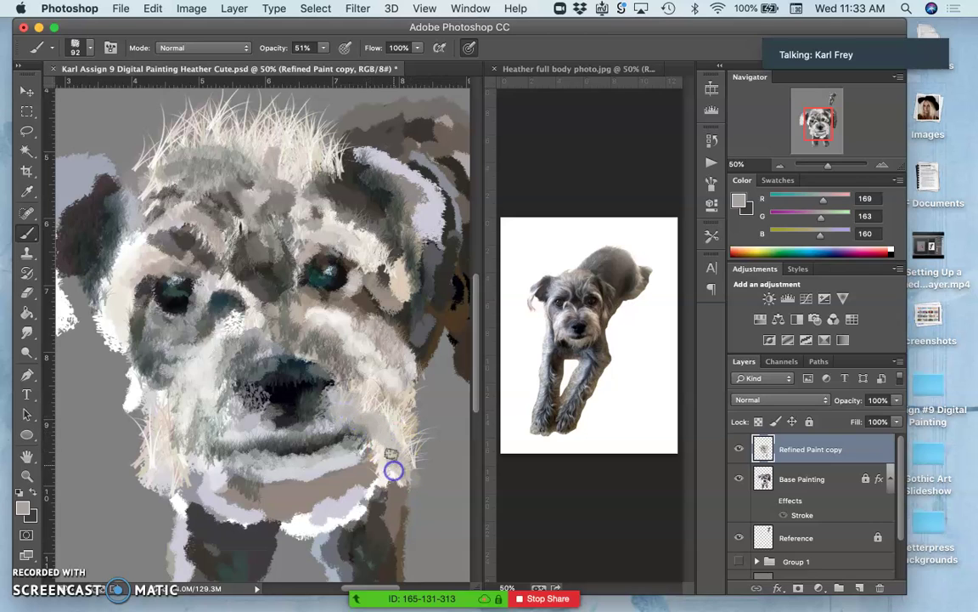
Sample darker grey (RGB 119, 113, 112) right of the nose and dab short fur strokes on the right jowl.
{"action": "left_click", "coordinate": [341, 360], "text": "alt"}
{"action": "right_click", "coordinate": [397, 449]}
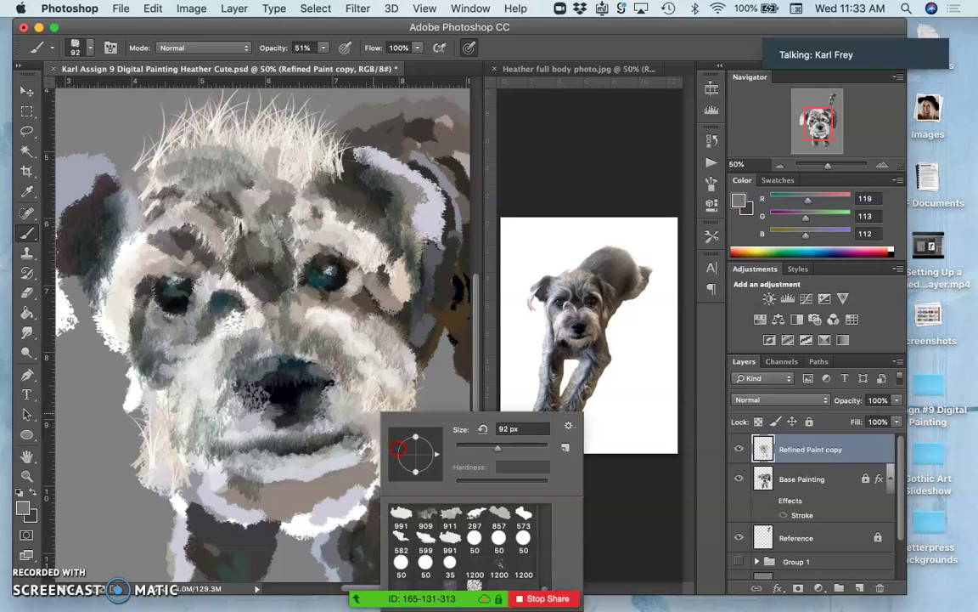
{"action": "left_click", "coordinate": [367, 405]}
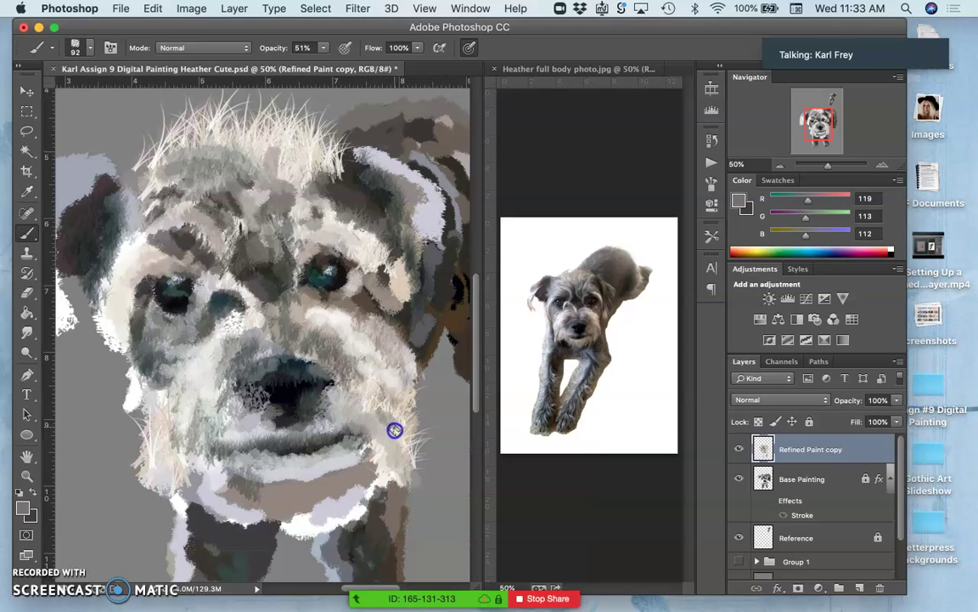
Sample beige (RGB 203, 191, 174) and off-white (RGB 245, 246, 240), and brush light fur down the right jowl's outer edge.
{"action": "left_click", "coordinate": [404, 406], "text": "alt"}
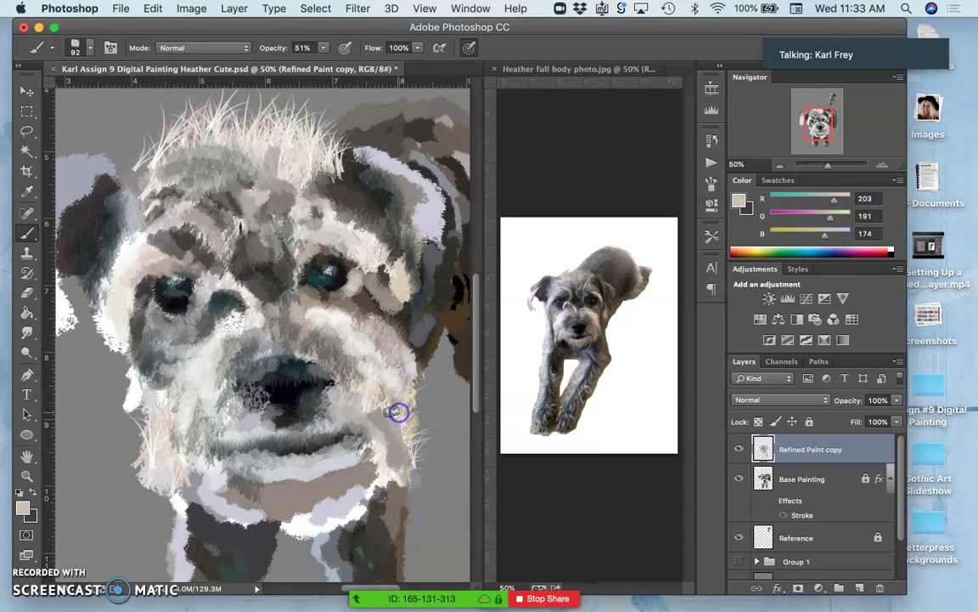
{"action": "right_click", "coordinate": [387, 409]}
{"action": "left_click", "coordinate": [384, 401], "text": "alt"}
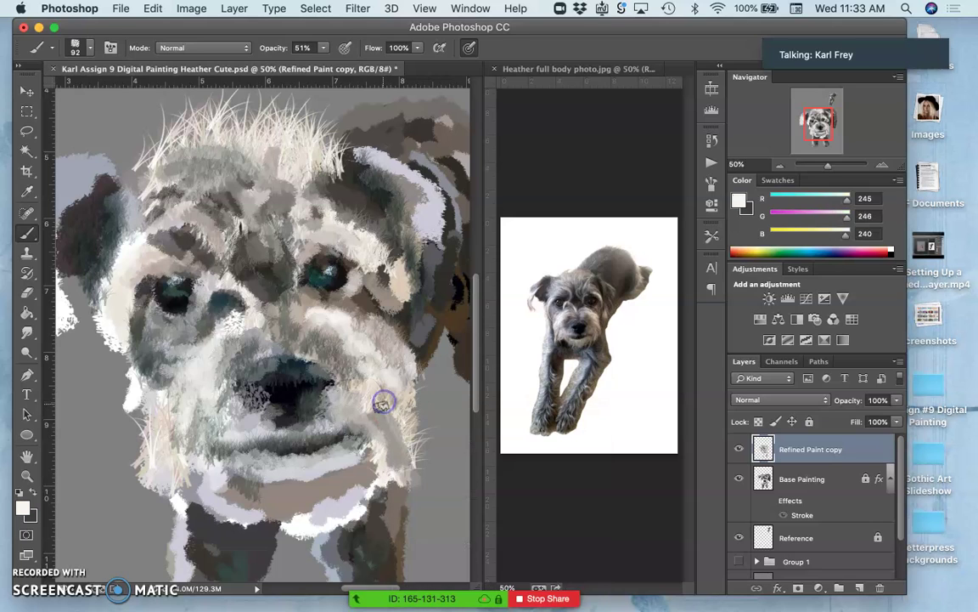
{"action": "left_click_drag", "start_coordinate": [403, 429], "coordinate": [408, 459]}
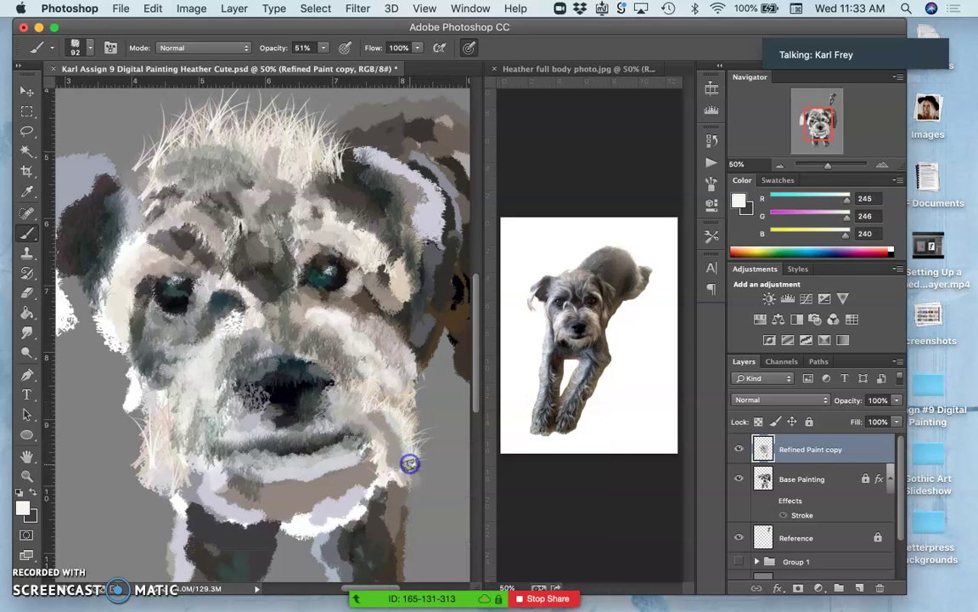
Blend the right jowl's fur with sampled taupe (RGB 125, 117, 107) and light grey (RGB 188, 183, 179).
{"action": "left_click", "coordinate": [376, 414], "text": "alt"}
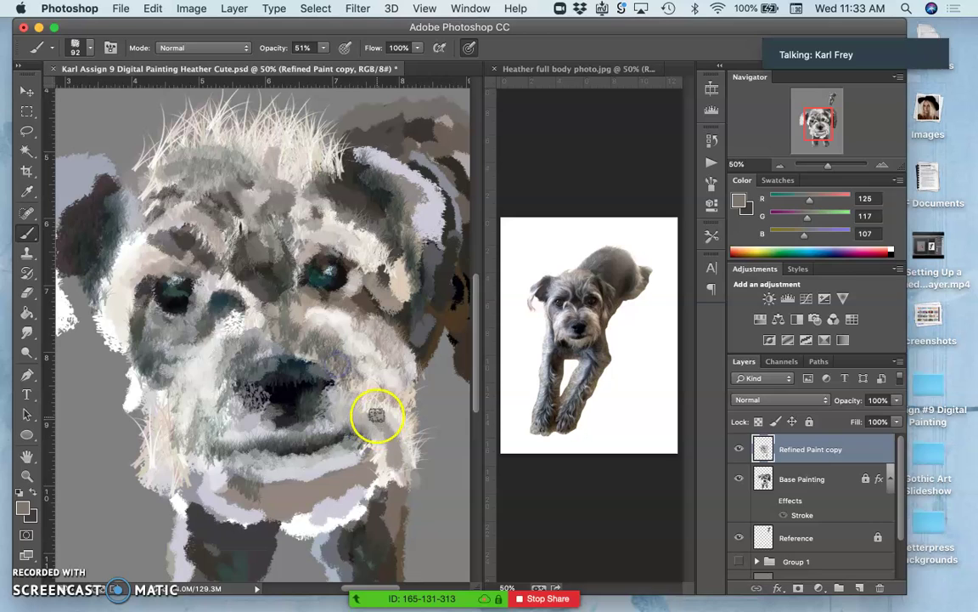
{"action": "mouse_move", "coordinate": [397, 420]}
{"action": "left_mouse_down"}
{"action": "mouse_move", "coordinate": [405, 451]}
{"action": "mouse_move", "coordinate": [371, 406]}
{"action": "left_mouse_up"}
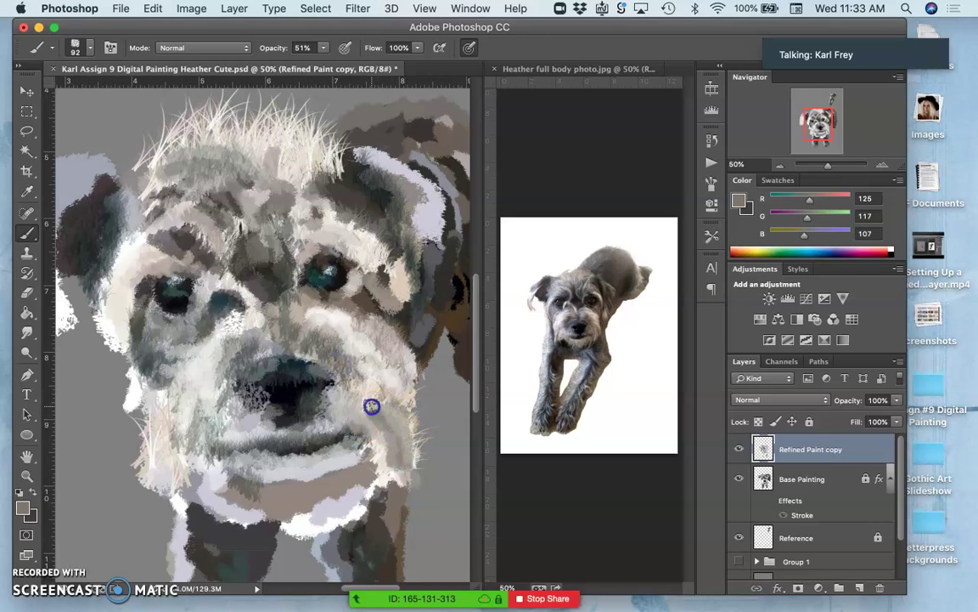
{"action": "left_click", "coordinate": [338, 404], "text": "alt"}
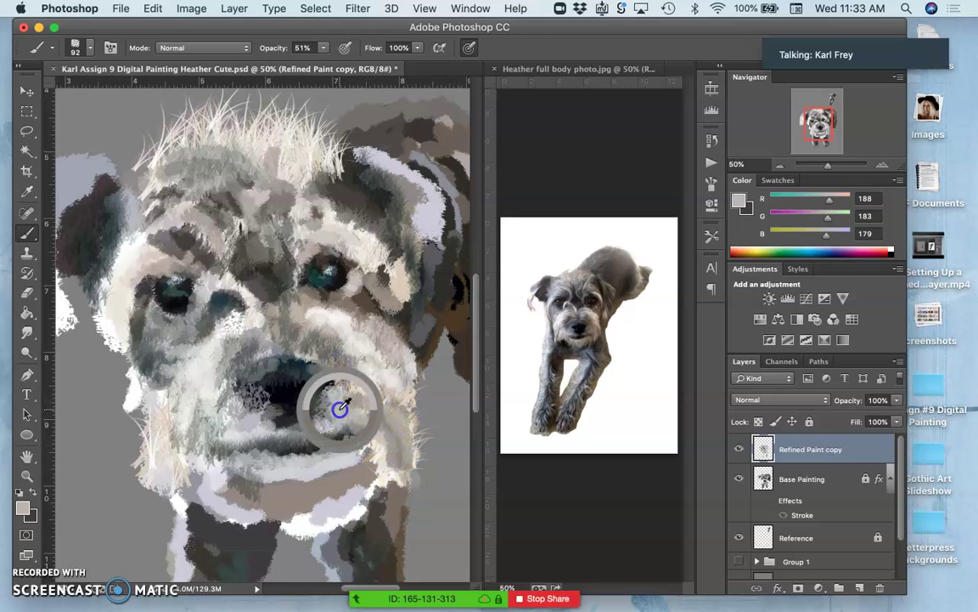
{"action": "right_click", "coordinate": [381, 439]}
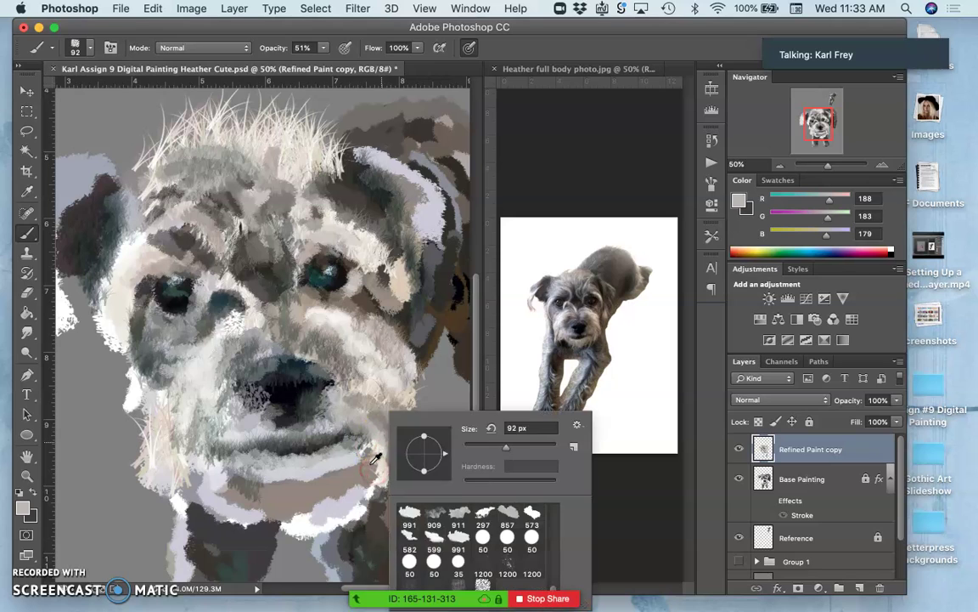
Brush the chin's right edge down to the neck with sampled taupe (RGB 147, 134, 126) and dark brown (RGB 69, 62, 57).
{"action": "left_click", "coordinate": [371, 463], "text": "alt"}
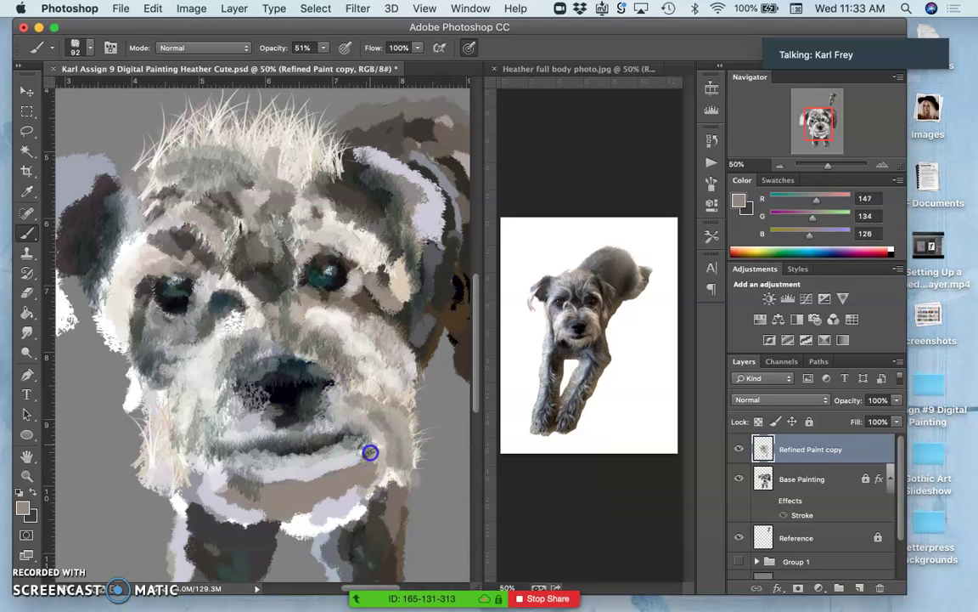
{"action": "mouse_move", "coordinate": [370, 482]}
{"action": "left_mouse_down"}
{"action": "mouse_move", "coordinate": [356, 463]}
{"action": "mouse_move", "coordinate": [376, 429]}
{"action": "mouse_move", "coordinate": [375, 404]}
{"action": "mouse_move", "coordinate": [367, 524]}
{"action": "mouse_move", "coordinate": [375, 485]}
{"action": "mouse_move", "coordinate": [366, 495]}
{"action": "mouse_move", "coordinate": [389, 479]}
{"action": "mouse_move", "coordinate": [401, 492]}
{"action": "mouse_move", "coordinate": [384, 521]}
{"action": "left_mouse_up"}
{"action": "left_click", "coordinate": [369, 524], "text": "alt"}
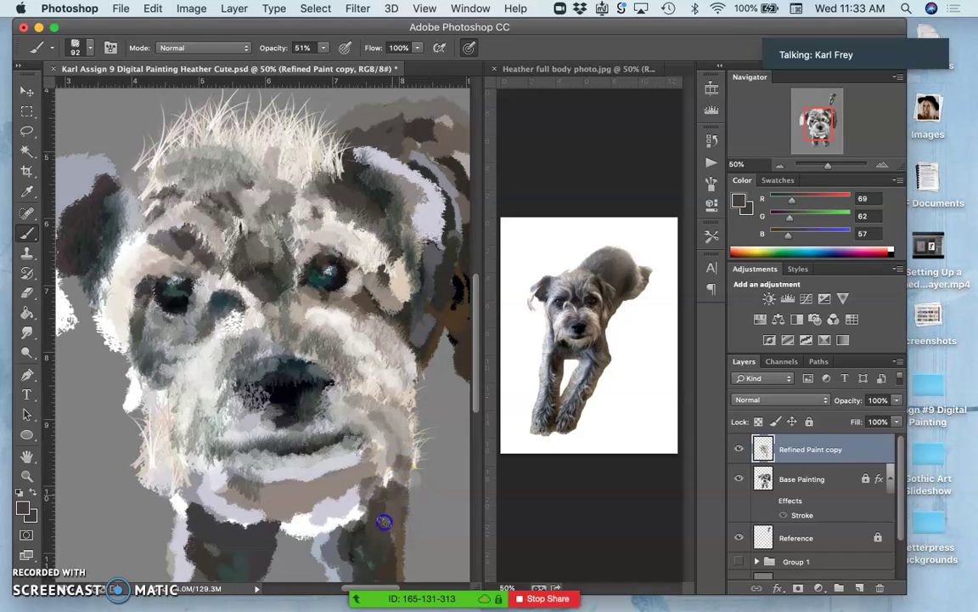
Sample pale lavender (RGB 204, 203, 217) and light grey (RGB 215, 215, 214), and brush fur across the chin and below the mouth.
{"action": "left_click", "coordinate": [347, 497], "text": "alt"}
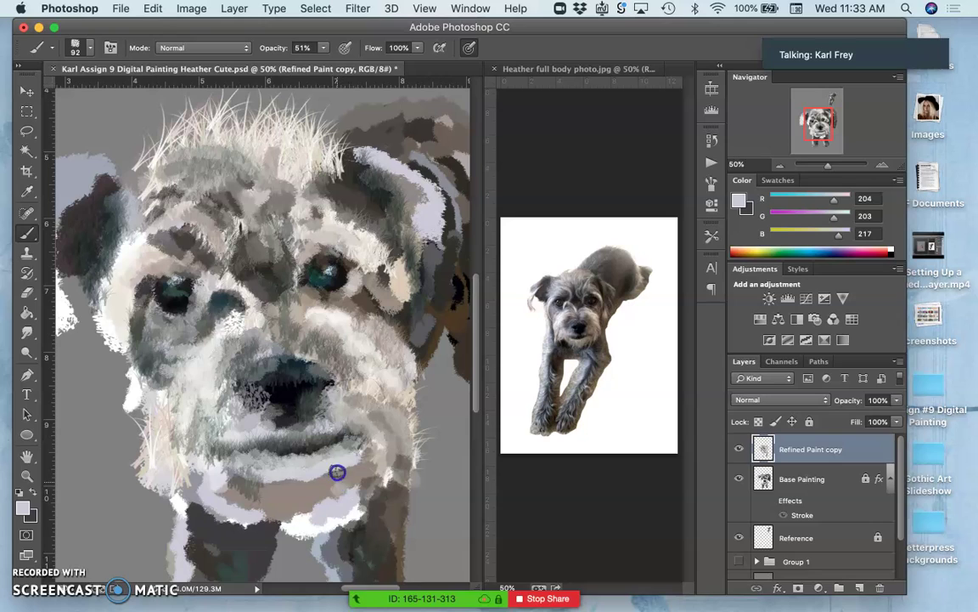
{"action": "left_click", "coordinate": [312, 485]}
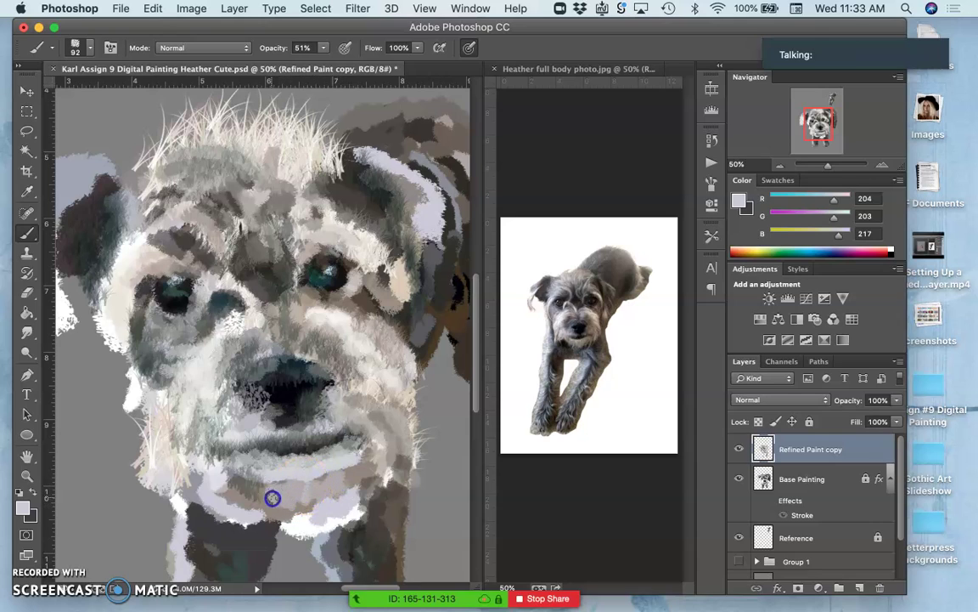
{"action": "mouse_move", "coordinate": [263, 489]}
{"action": "left_mouse_down"}
{"action": "mouse_move", "coordinate": [262, 498]}
{"action": "mouse_move", "coordinate": [241, 477]}
{"action": "left_mouse_up"}
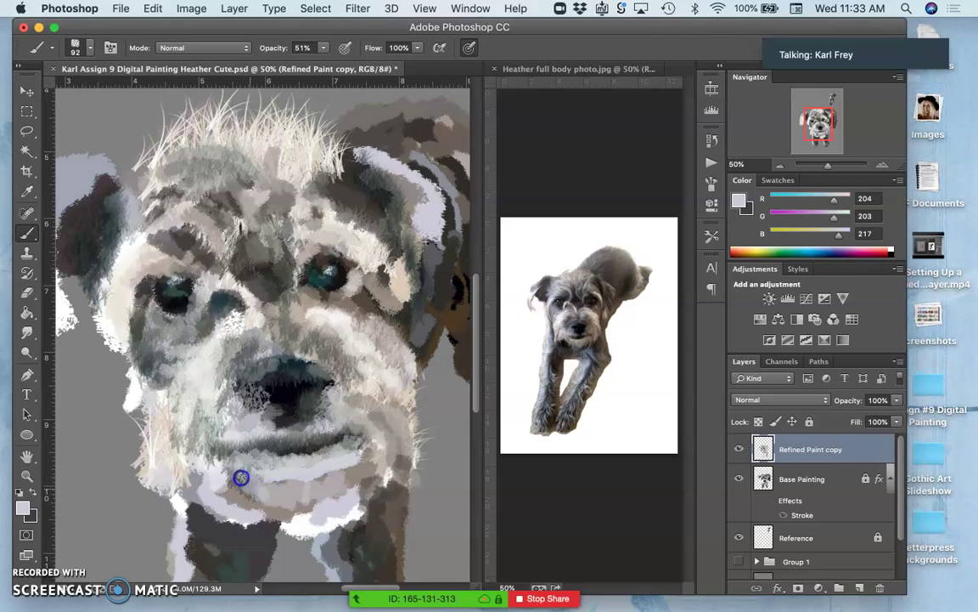
{"action": "left_click", "coordinate": [235, 429], "text": "alt"}
{"action": "mouse_move", "coordinate": [236, 424]}
{"action": "left_mouse_down"}
{"action": "mouse_move", "coordinate": [214, 455]}
{"action": "mouse_move", "coordinate": [223, 464]}
{"action": "left_mouse_up"}
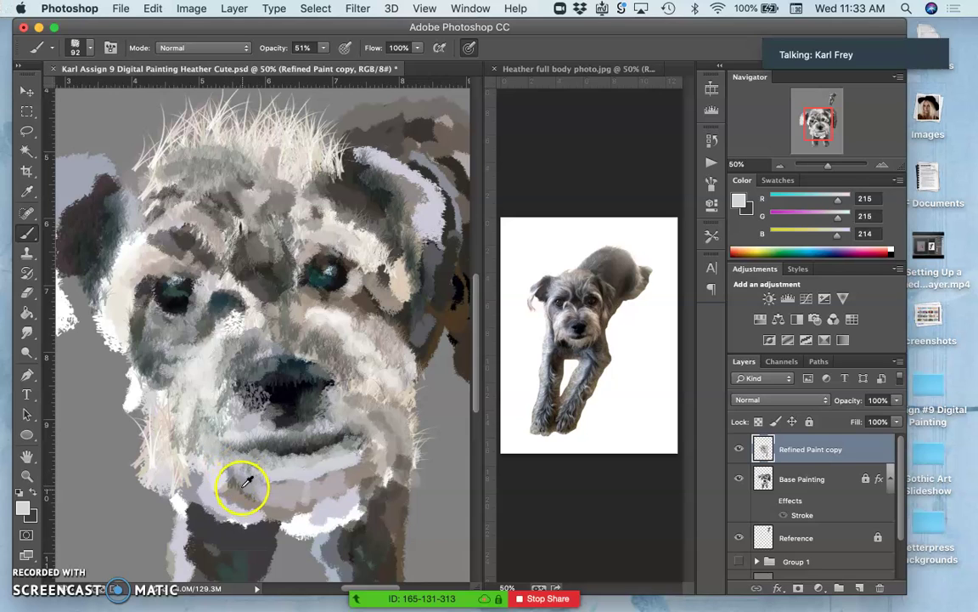
Sample white (RGB 254, 255, 255) from the muzzle and brush light accents around the eyes.
{"action": "left_click", "coordinate": [234, 325], "text": "alt"}
{"action": "mouse_move", "coordinate": [211, 285]}
{"action": "left_mouse_down"}
{"action": "mouse_move", "coordinate": [188, 316]}
{"action": "mouse_move", "coordinate": [176, 315]}
{"action": "mouse_move", "coordinate": [192, 323]}
{"action": "mouse_move", "coordinate": [202, 371]}
{"action": "mouse_move", "coordinate": [355, 278]}
{"action": "left_mouse_up"}
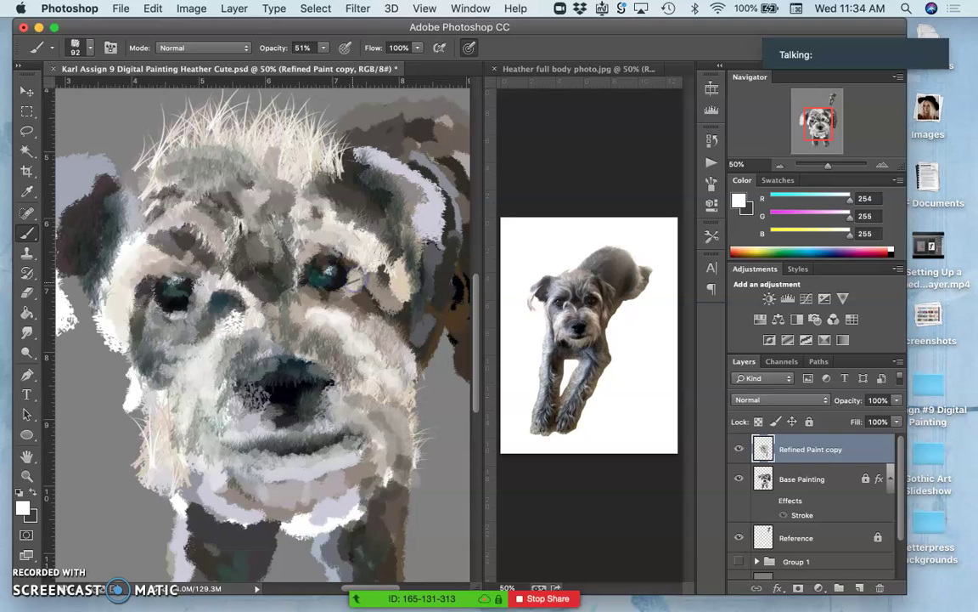
{"action": "right_click", "coordinate": [341, 295]}
{"action": "left_click", "coordinate": [323, 321], "text": "alt"}
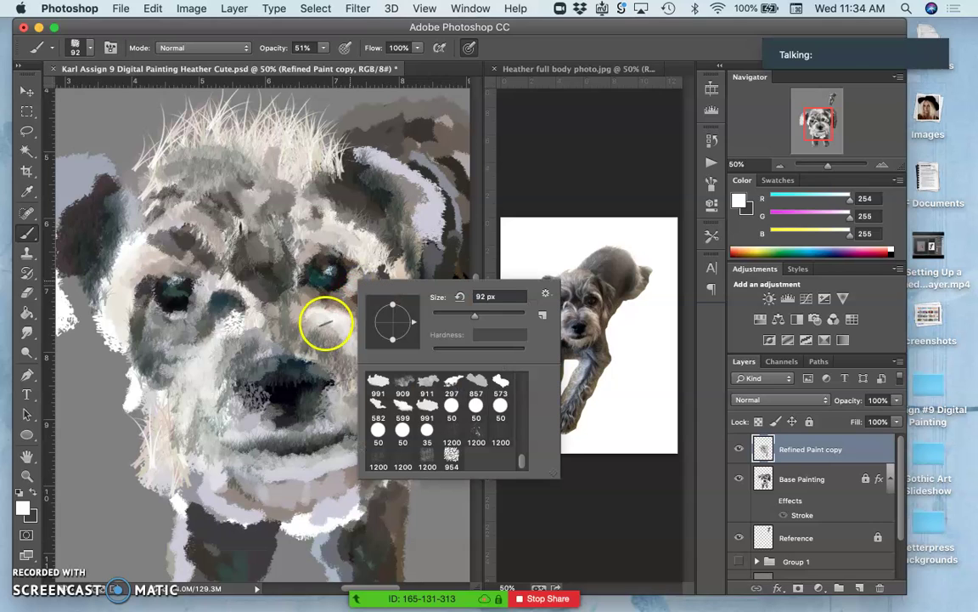
Brush the upper forehead with dark grey (RGB 95, 90, 87) sampled from the reference photo, and sample cream (RGB 224, 218, 199) from the hair tuft.
{"action": "left_click_drag", "start_coordinate": [265, 168], "coordinate": [271, 166]}
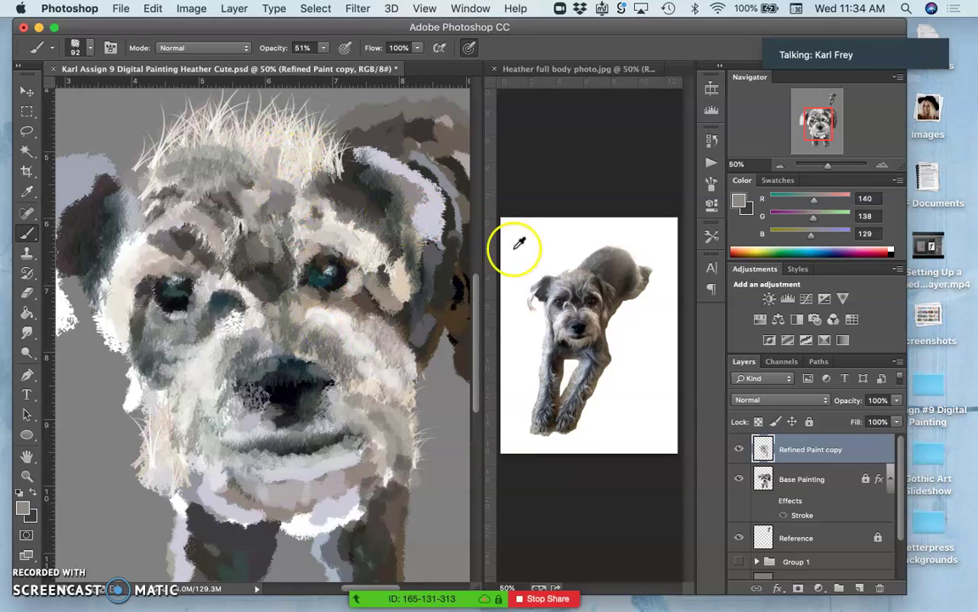
{"action": "left_click", "coordinate": [586, 283], "text": "alt"}
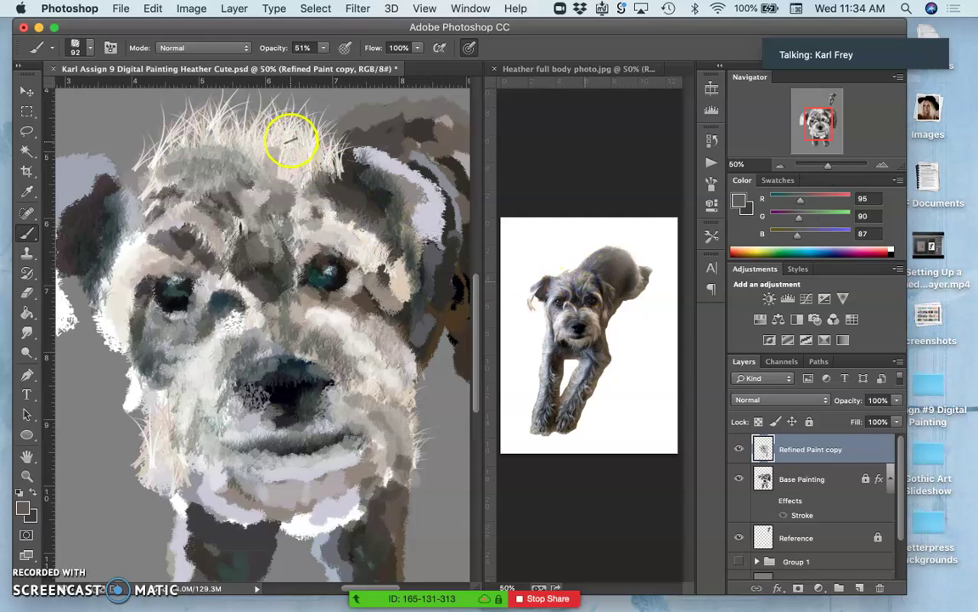
{"action": "mouse_move", "coordinate": [293, 143]}
{"action": "left_mouse_down"}
{"action": "mouse_move", "coordinate": [281, 172]}
{"action": "mouse_move", "coordinate": [247, 159]}
{"action": "left_mouse_up"}
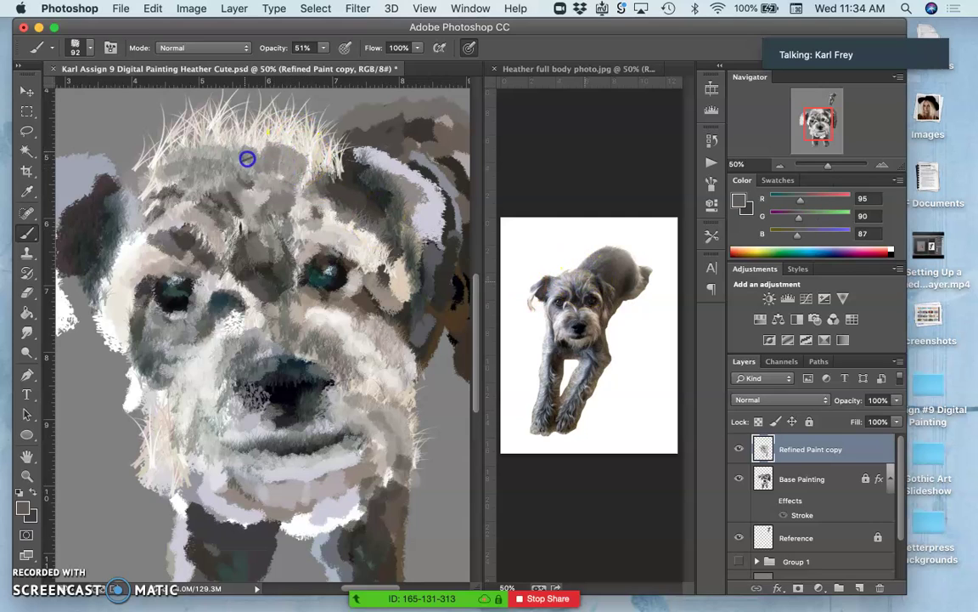
{"action": "left_click", "coordinate": [280, 131], "text": "alt"}
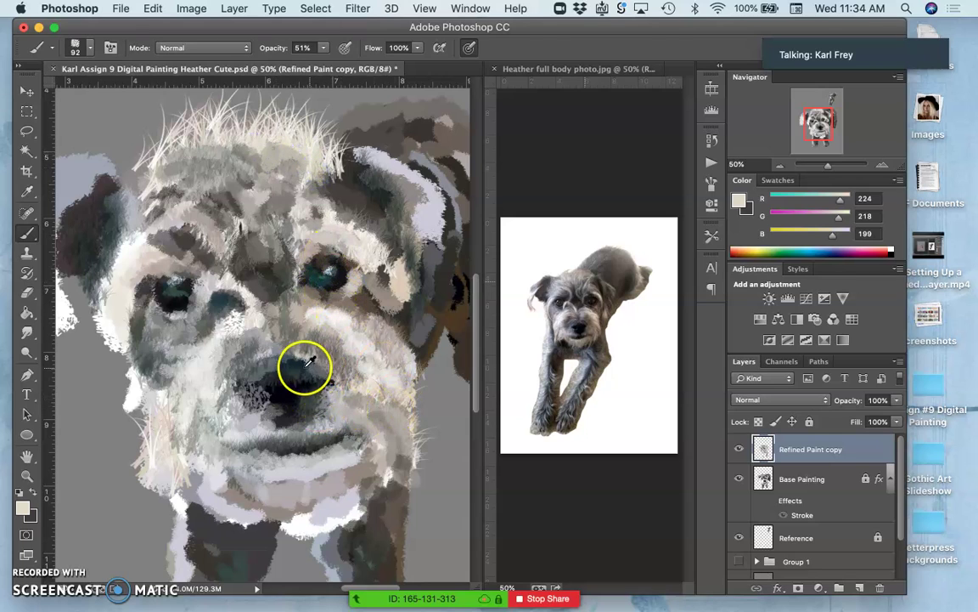
Brush orange (RGB 213, 83, 39) on the cheek below the left eye and soften it with sampled light grey (RGB 179, 179, 177).
{"action": "left_click", "coordinate": [740, 250]}
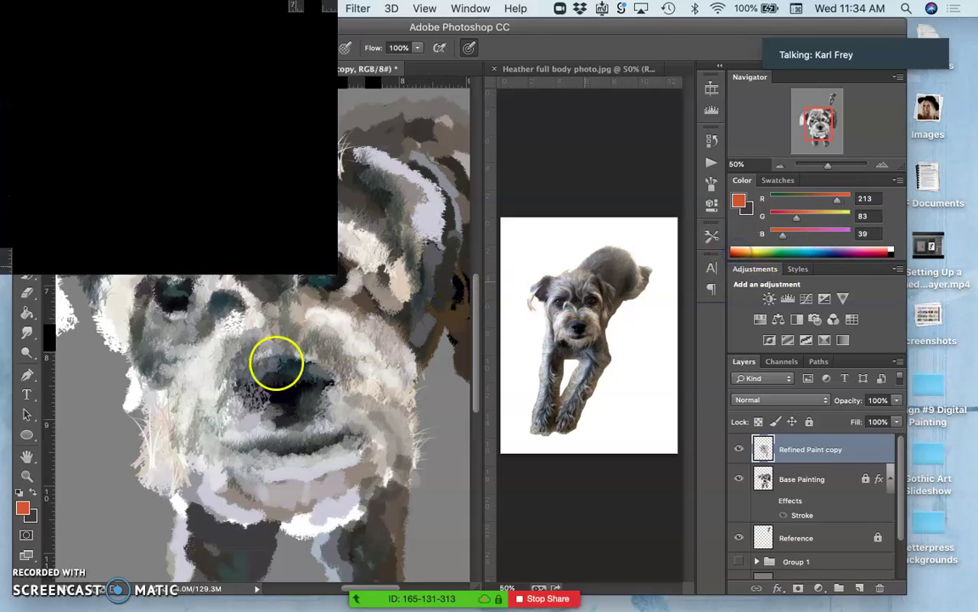
{"action": "left_click_drag", "start_coordinate": [199, 336], "coordinate": [181, 360]}
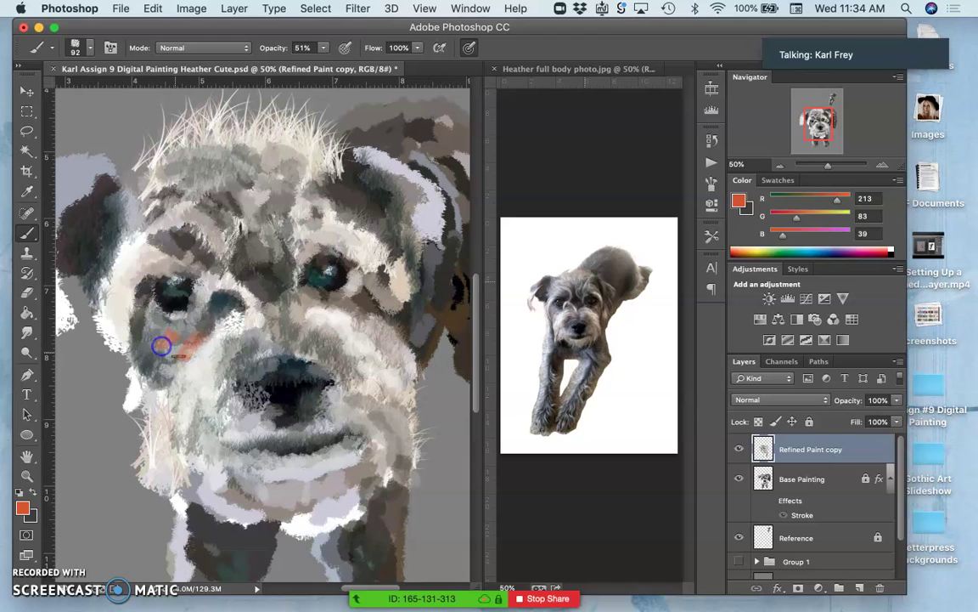
{"action": "left_click", "coordinate": [167, 372], "text": "alt"}
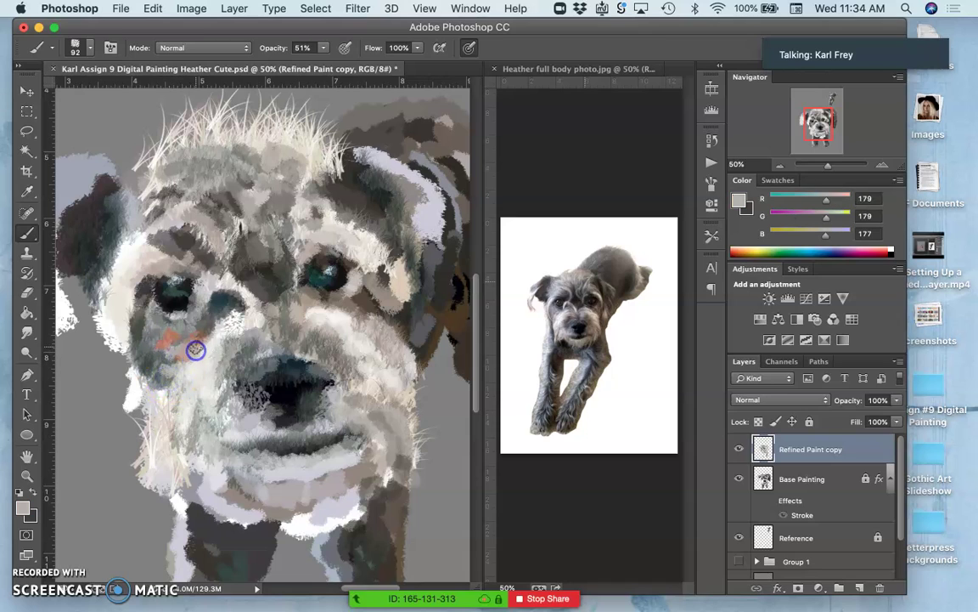
{"action": "left_click_drag", "start_coordinate": [207, 334], "coordinate": [197, 349]}
Sample off-white (RGB 229, 229, 224) and dark grey-green (RGB 69, 85, 85), and brush fur around the orange cheek patch.
{"action": "left_click", "coordinate": [212, 390], "text": "alt"}
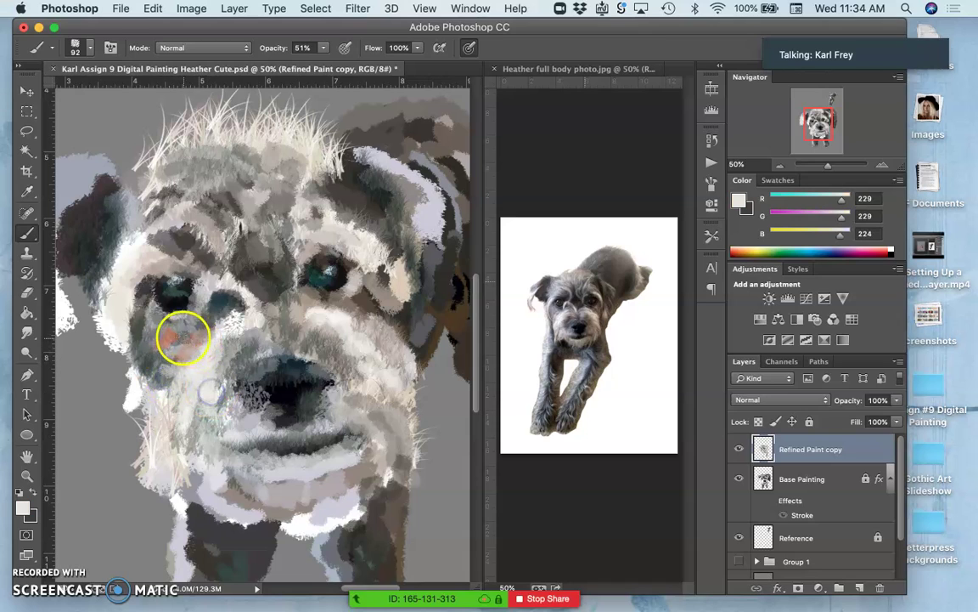
{"action": "mouse_move", "coordinate": [156, 308]}
{"action": "left_mouse_down"}
{"action": "mouse_move", "coordinate": [163, 367]}
{"action": "mouse_move", "coordinate": [146, 359]}
{"action": "left_mouse_up"}
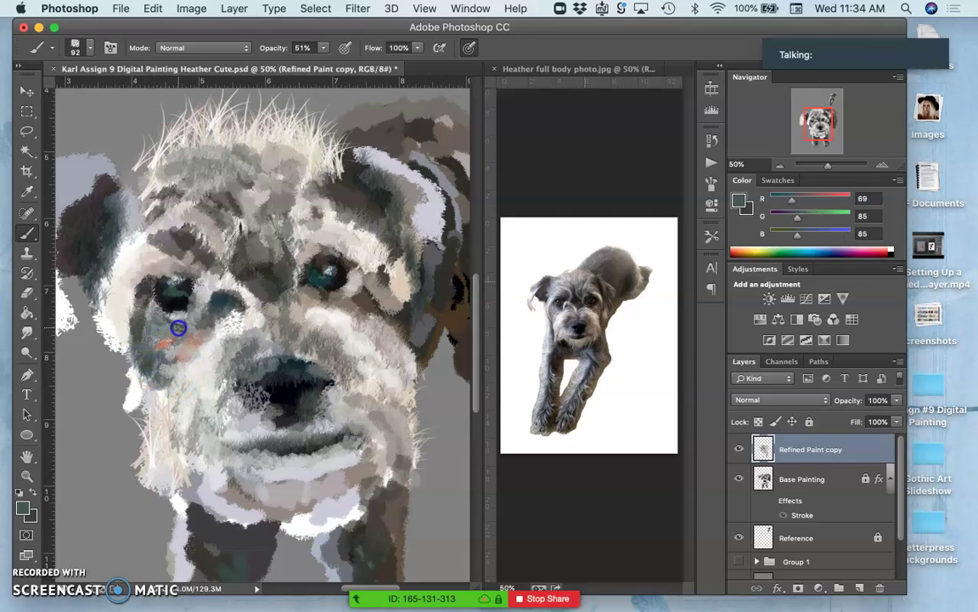
{"action": "left_click_drag", "start_coordinate": [178, 327], "coordinate": [176, 341]}
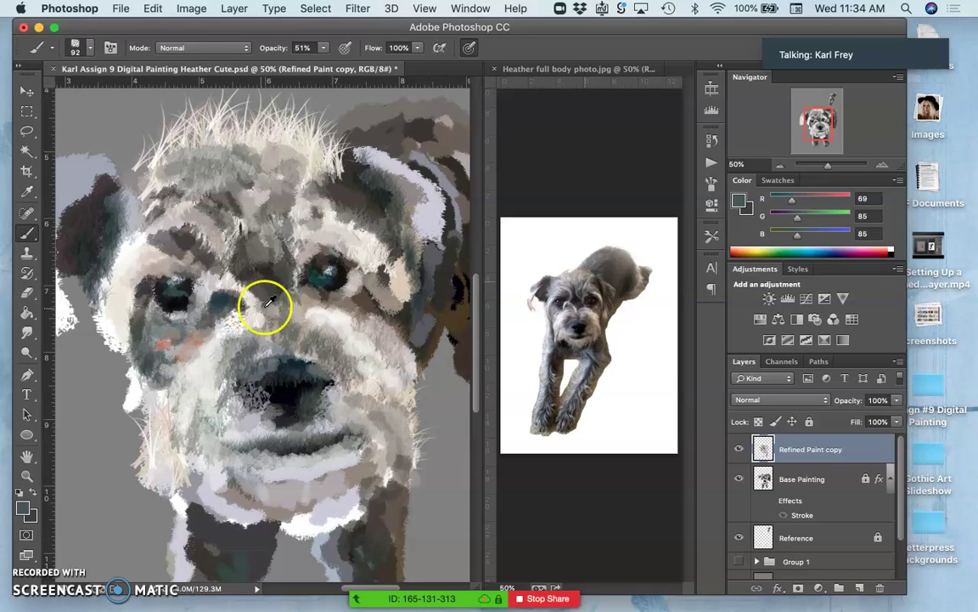
{"action": "left_click_drag", "start_coordinate": [269, 302], "coordinate": [268, 308]}
Blend the orange cheek patch's outer edge with sampled slate greys (RGB 84, 95, 95 and RGB 74, 83, 86).
{"action": "mouse_move", "coordinate": [182, 293]}
{"action": "left_mouse_down"}
{"action": "mouse_move", "coordinate": [165, 351]}
{"action": "mouse_move", "coordinate": [175, 404]}
{"action": "mouse_move", "coordinate": [169, 343]}
{"action": "mouse_move", "coordinate": [161, 350]}
{"action": "left_mouse_up"}
{"action": "right_click", "coordinate": [162, 355]}
{"action": "left_click", "coordinate": [152, 358], "text": "alt"}
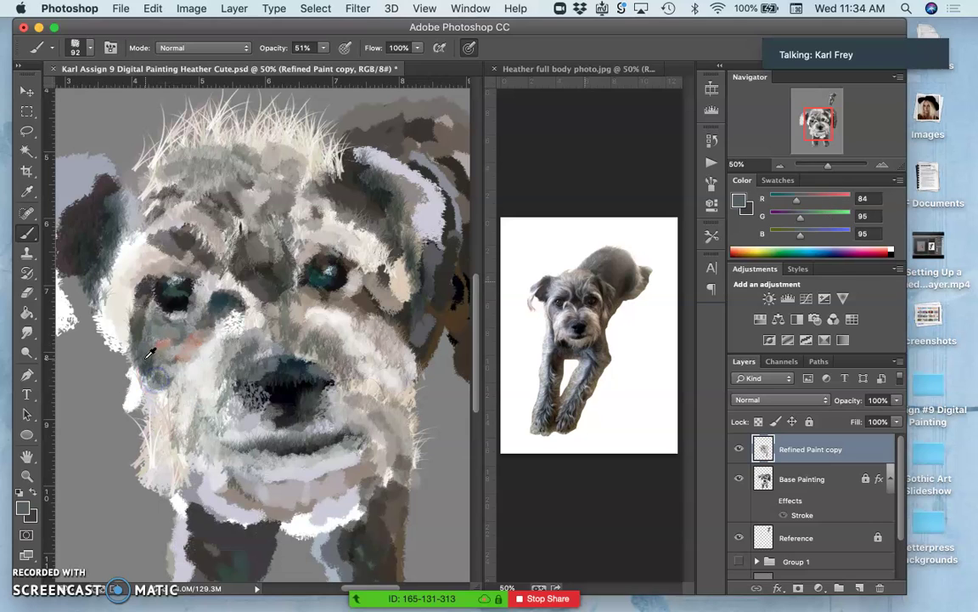
{"action": "mouse_move", "coordinate": [158, 348]}
{"action": "left_mouse_down"}
{"action": "mouse_move", "coordinate": [169, 408]}
{"action": "mouse_move", "coordinate": [199, 442]}
{"action": "mouse_move", "coordinate": [223, 425]}
{"action": "mouse_move", "coordinate": [245, 339]}
{"action": "left_mouse_up"}
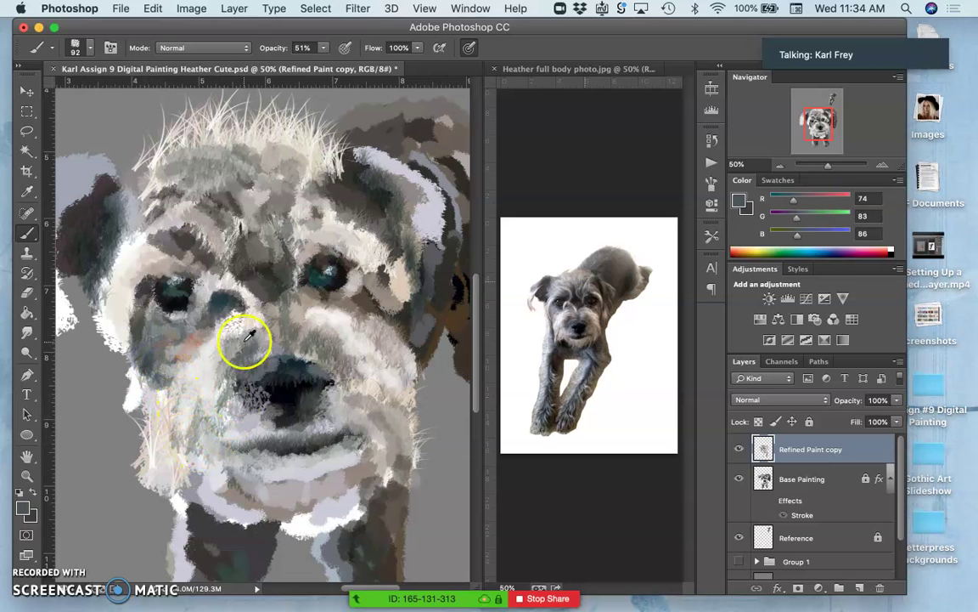
Sample peach (RGB 198, 131, 107) from the left cheek patch and brush it onto the right jowl and beside the mouth.
{"action": "left_click", "coordinate": [198, 342], "text": "alt"}
{"action": "left_click", "coordinate": [374, 430]}
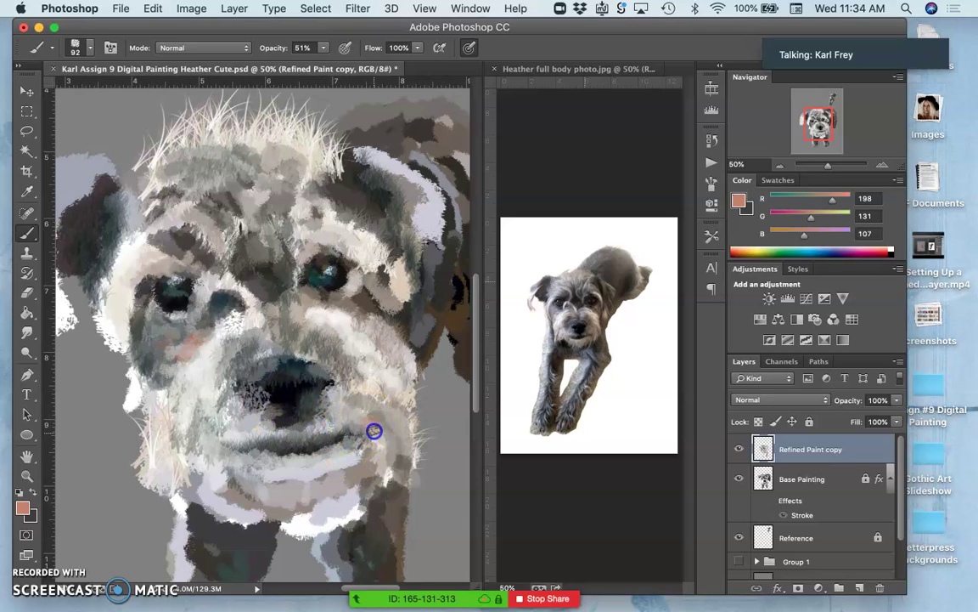
{"action": "left_click_drag", "start_coordinate": [392, 450], "coordinate": [349, 406]}
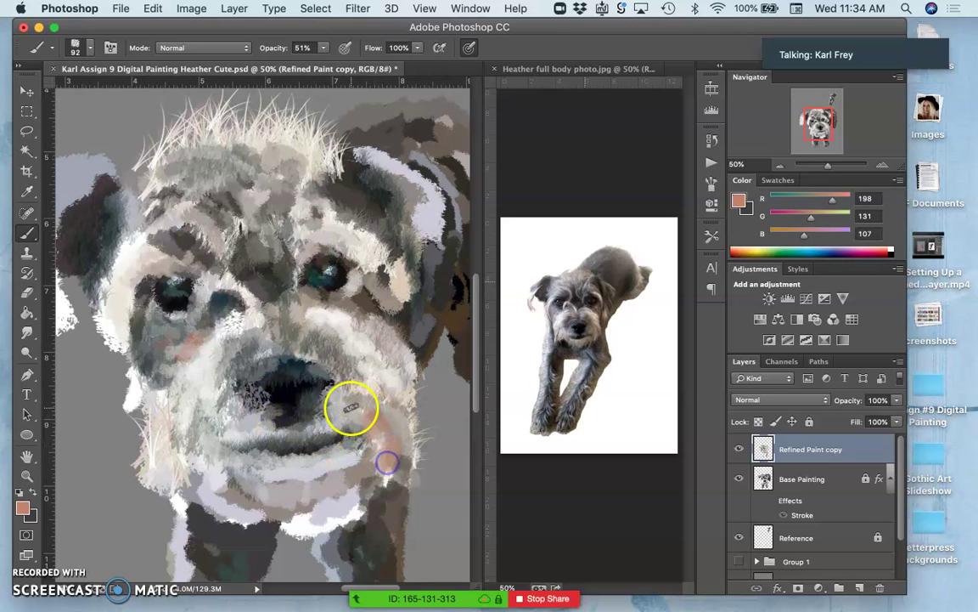
{"action": "left_click", "coordinate": [347, 409]}
Soften the peach strokes right of the nose with sampled cool grey (RGB 137, 139, 146) and off-white (RGB 232, 227, 223).
{"action": "left_click", "coordinate": [298, 379], "text": "alt"}
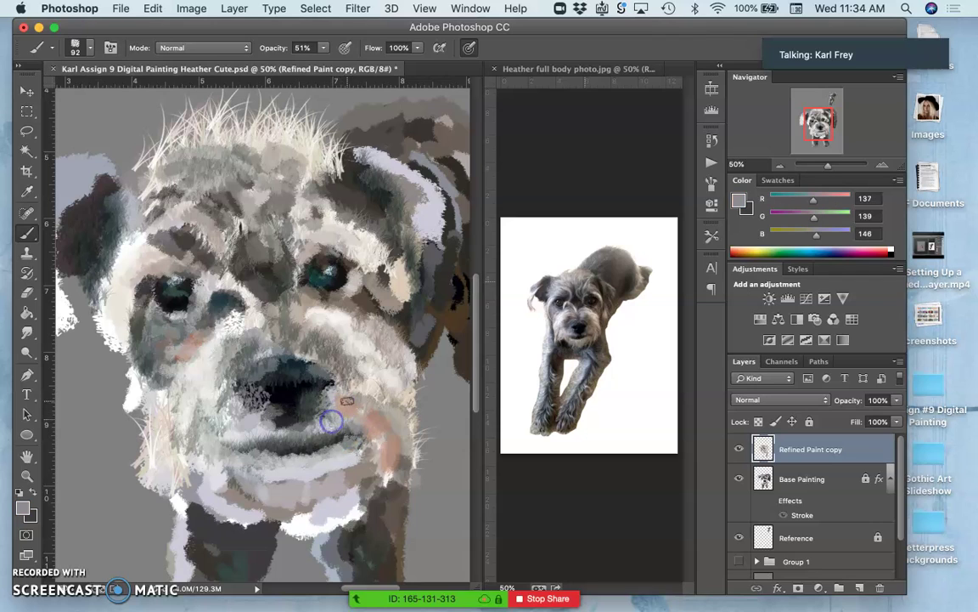
{"action": "left_click_drag", "start_coordinate": [347, 415], "coordinate": [347, 396]}
{"action": "left_click", "coordinate": [374, 381], "text": "alt"}
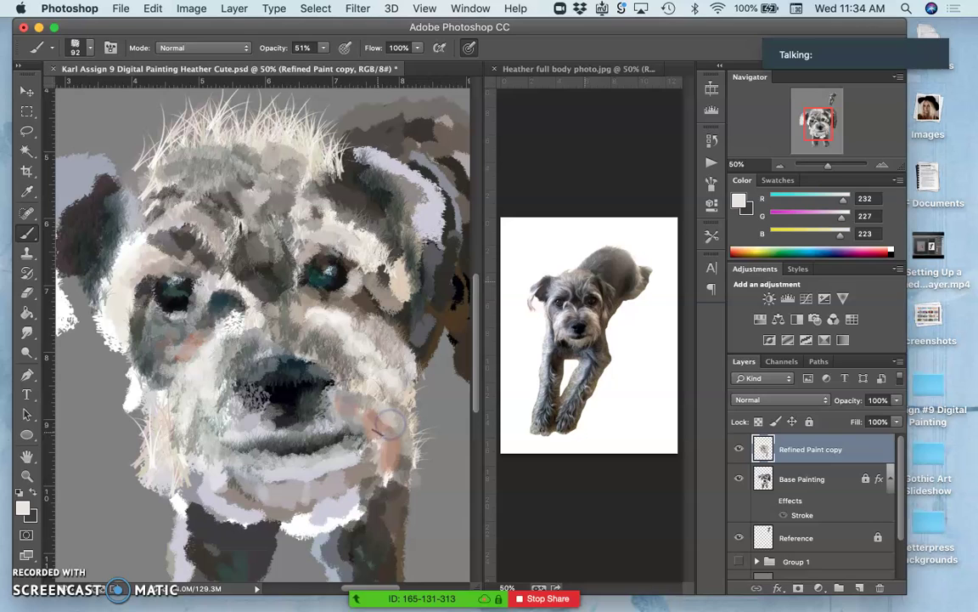
Soften the right jowl and chin with off-white, sampled light grey (RGB 191, 194, 194) and cream (RGB 229, 216, 202).
{"action": "left_click_drag", "start_coordinate": [378, 432], "coordinate": [380, 473]}
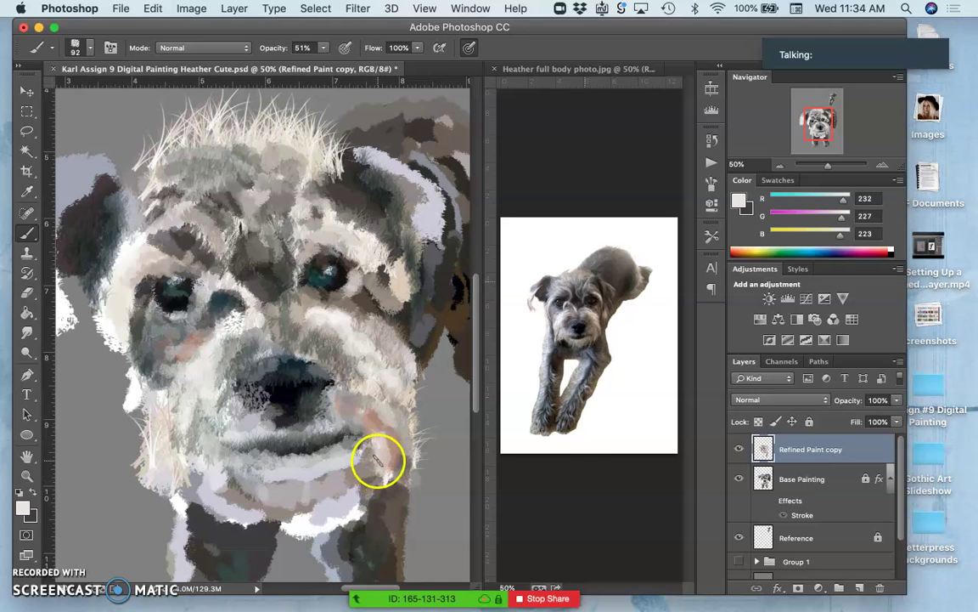
{"action": "right_click", "coordinate": [378, 466]}
{"action": "left_click", "coordinate": [342, 453], "text": "alt"}
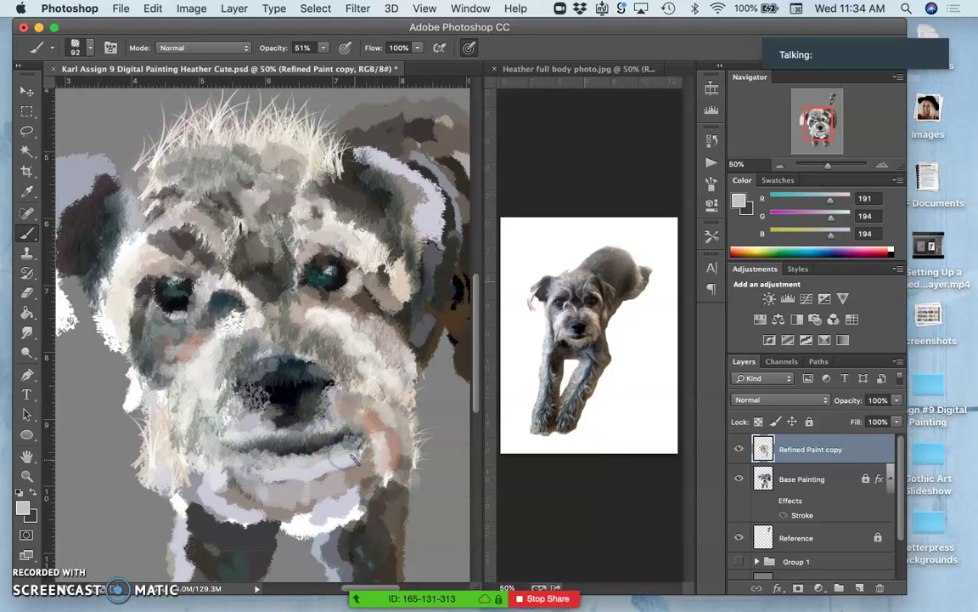
{"action": "mouse_move", "coordinate": [355, 458]}
{"action": "left_mouse_down"}
{"action": "mouse_move", "coordinate": [363, 451]}
{"action": "mouse_move", "coordinate": [365, 460]}
{"action": "left_mouse_up"}
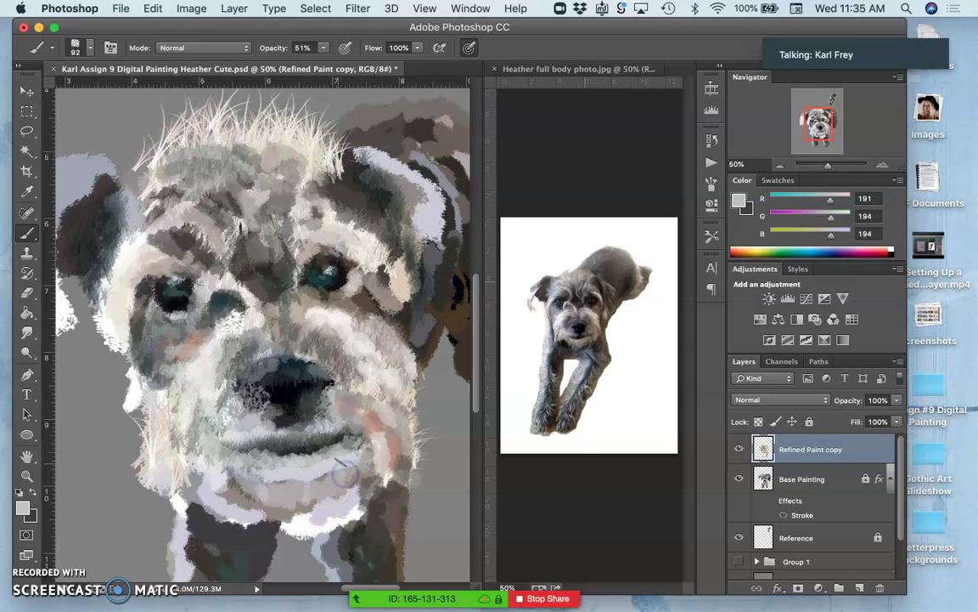
{"action": "left_click", "coordinate": [373, 387], "text": "alt"}
{"action": "left_click_drag", "start_coordinate": [323, 477], "coordinate": [318, 482]}
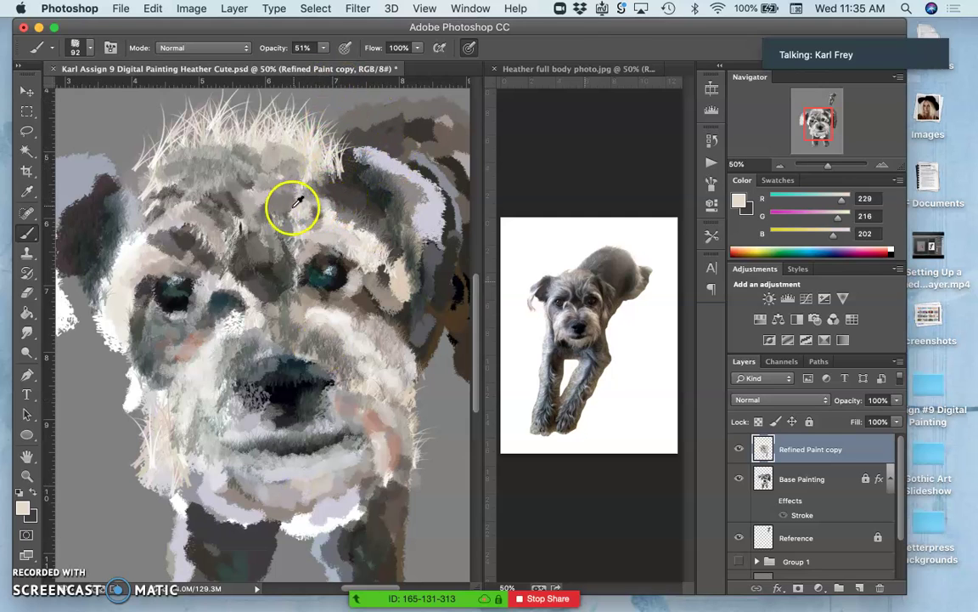
Brush sampled peach (RGB 192, 154, 141), light grey (RGB 191, 187, 186) and taupe (RGB 172, 161, 155) across the crown fur.
{"action": "left_click", "coordinate": [372, 421], "text": "alt"}
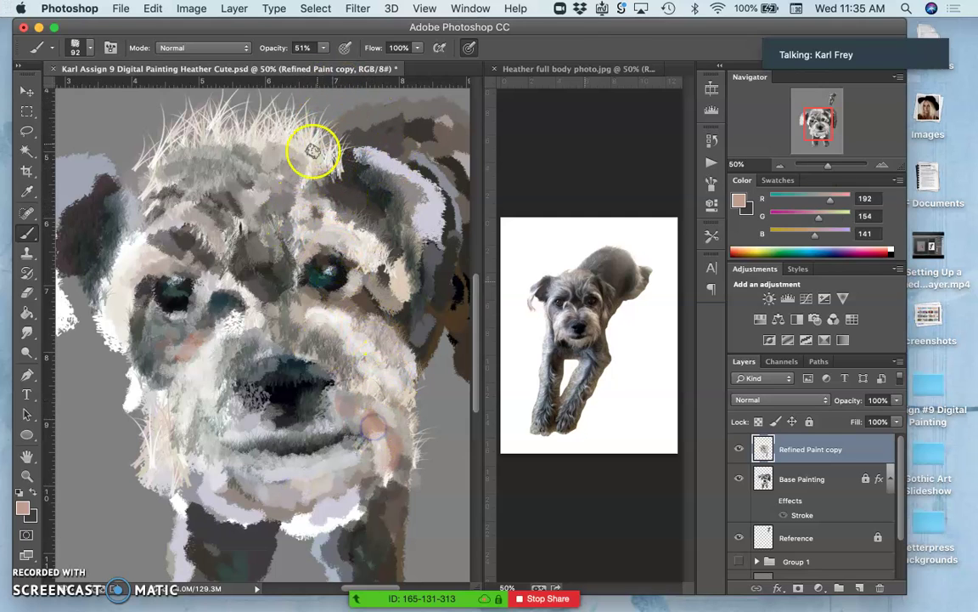
{"action": "left_click_drag", "start_coordinate": [313, 151], "coordinate": [307, 175]}
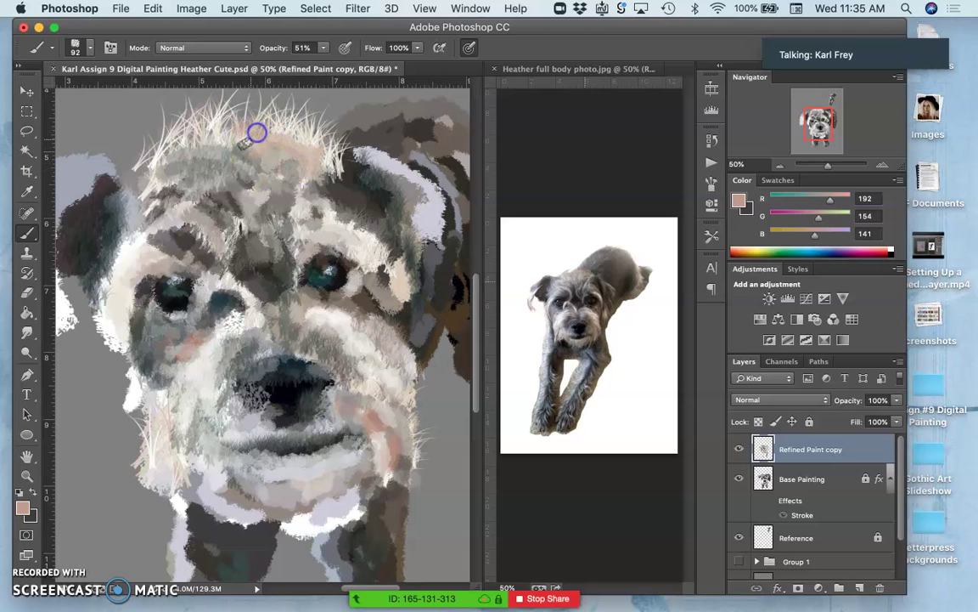
{"action": "left_click", "coordinate": [204, 119], "text": "alt"}
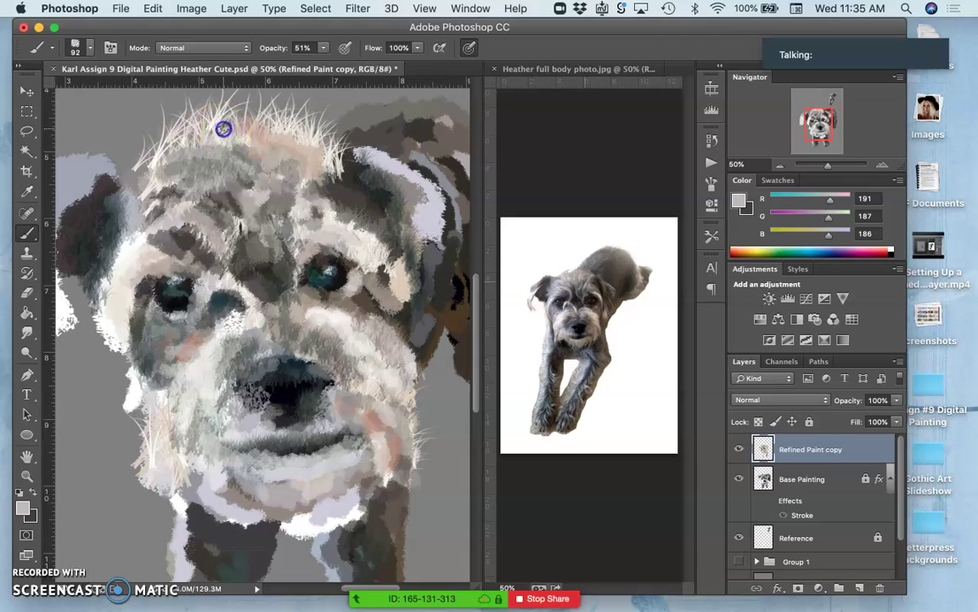
{"action": "left_click_drag", "start_coordinate": [194, 133], "coordinate": [177, 148]}
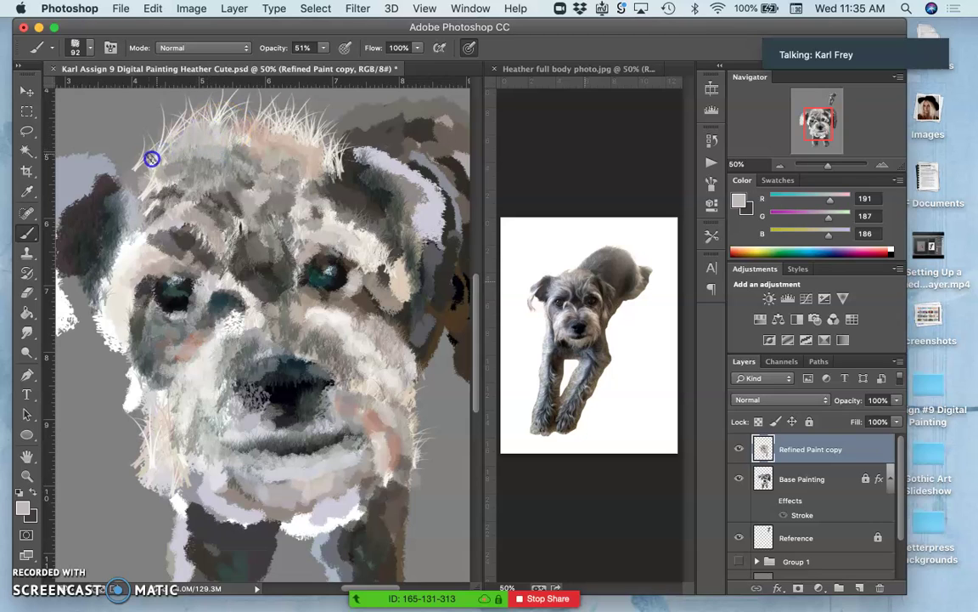
{"action": "left_click", "coordinate": [203, 217], "text": "alt"}
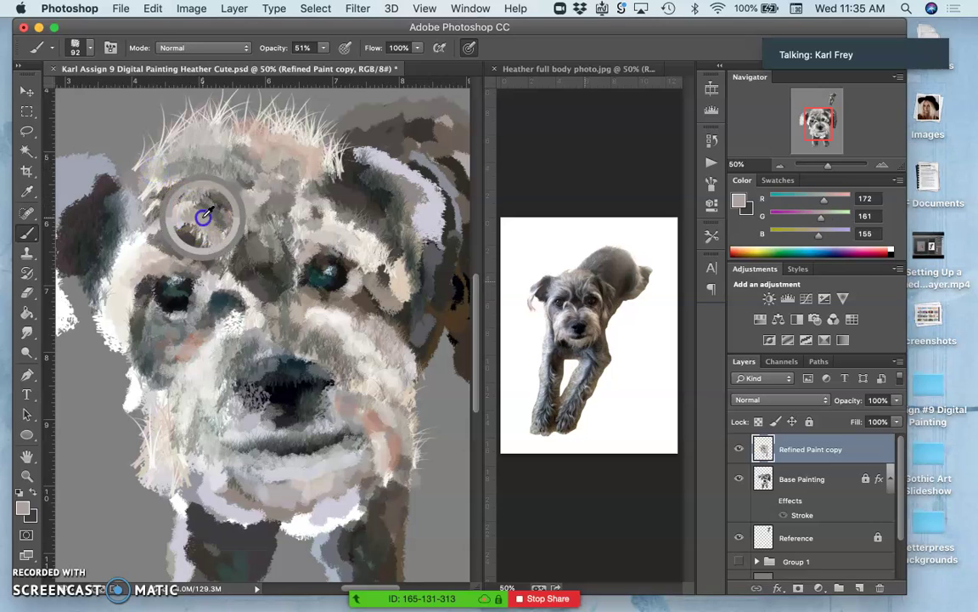
{"action": "mouse_move", "coordinate": [188, 136]}
{"action": "left_mouse_down"}
{"action": "mouse_move", "coordinate": [180, 150]}
{"action": "mouse_move", "coordinate": [212, 130]}
{"action": "left_mouse_up"}
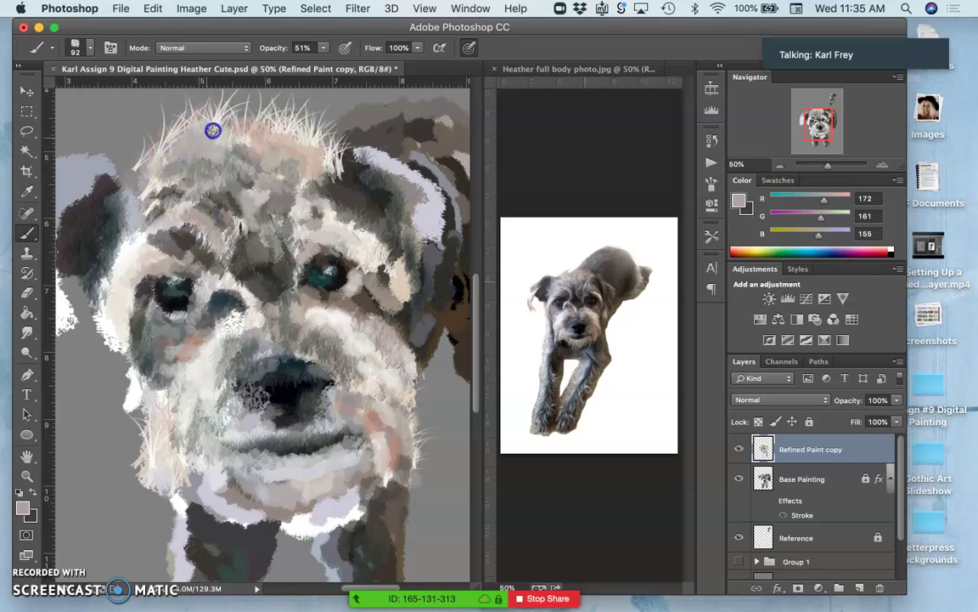
Blend the forehead between the brows with sampled light grey (RGB 205, 199, 195), dark brown-grey (RGB 42, 38, 35) and near-black (RGB 1, 1, 9).
{"action": "left_click", "coordinate": [299, 221], "text": "alt"}
{"action": "mouse_move", "coordinate": [293, 219]}
{"action": "left_mouse_down"}
{"action": "mouse_move", "coordinate": [245, 220]}
{"action": "mouse_move", "coordinate": [243, 202]}
{"action": "left_mouse_up"}
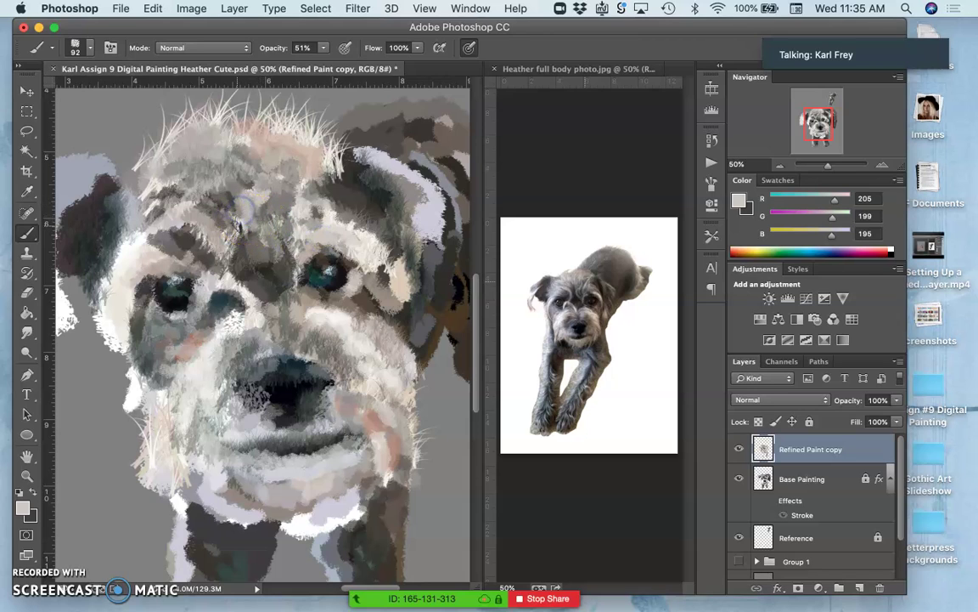
{"action": "left_click", "coordinate": [253, 262], "text": "alt"}
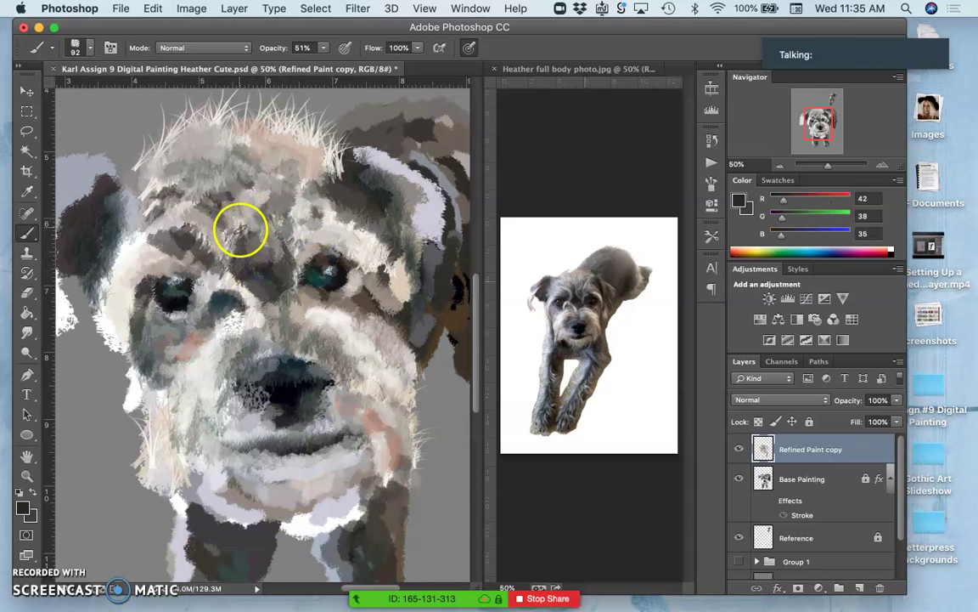
{"action": "left_click", "coordinate": [293, 398], "text": "alt"}
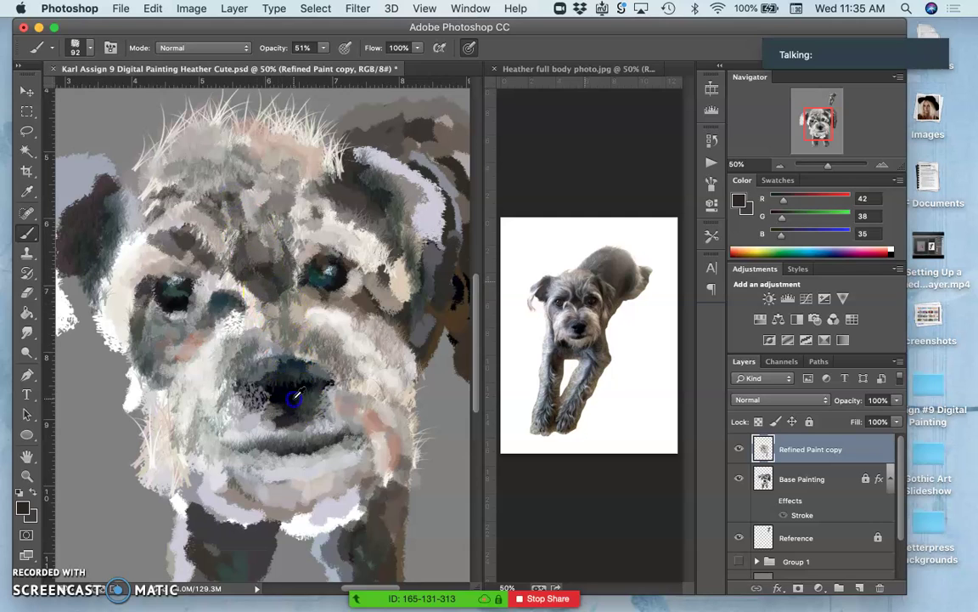
{"action": "left_click_drag", "start_coordinate": [254, 264], "coordinate": [238, 219]}
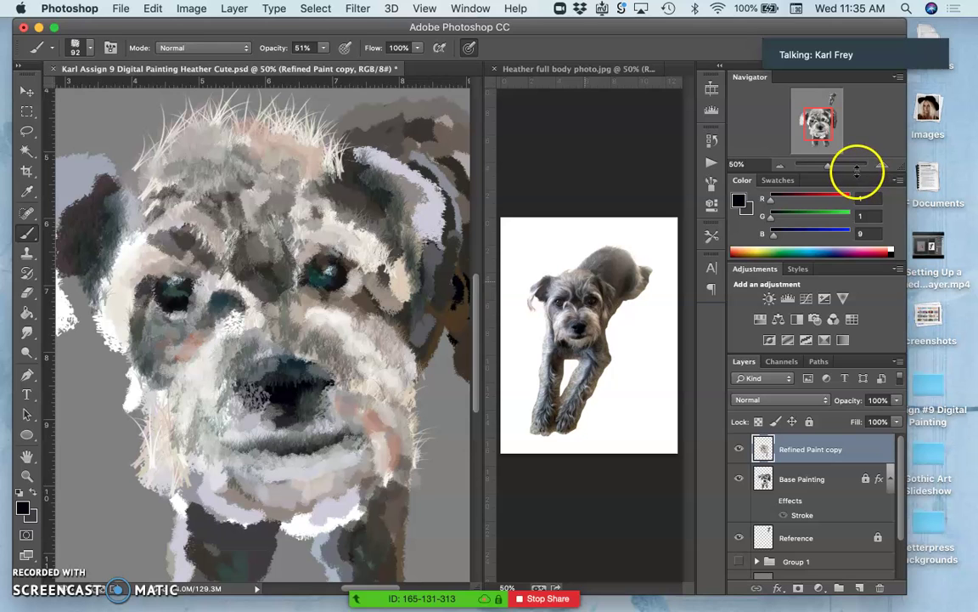
Enlarge the Navigator preview and shade the right ear's inner edge with sampled slate (RGB 76, 84, 88) and near-black (RGB 1, 1, 9).
{"action": "left_click_drag", "start_coordinate": [857, 171], "coordinate": [883, 279]}
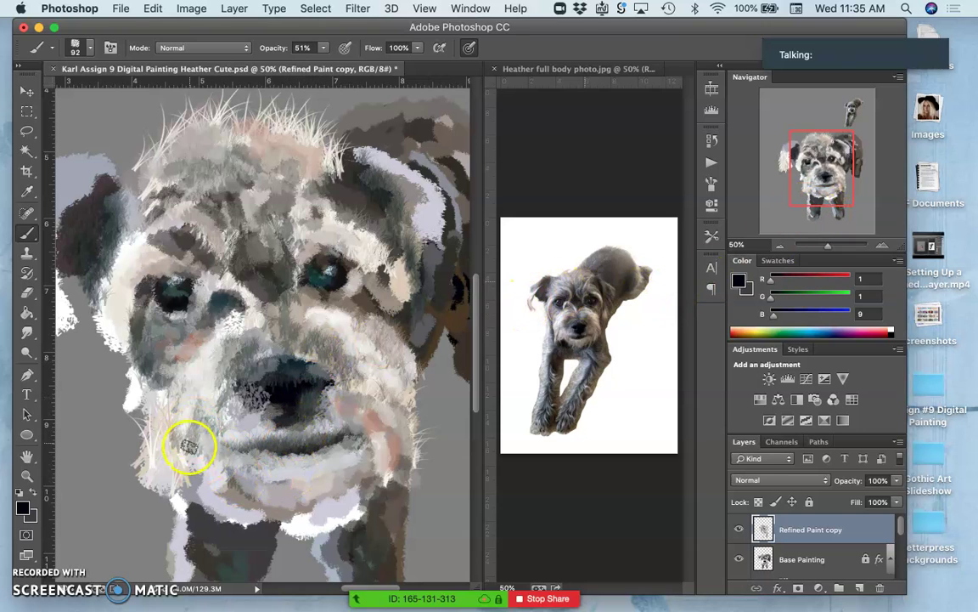
{"action": "left_click", "coordinate": [102, 240], "text": "alt"}
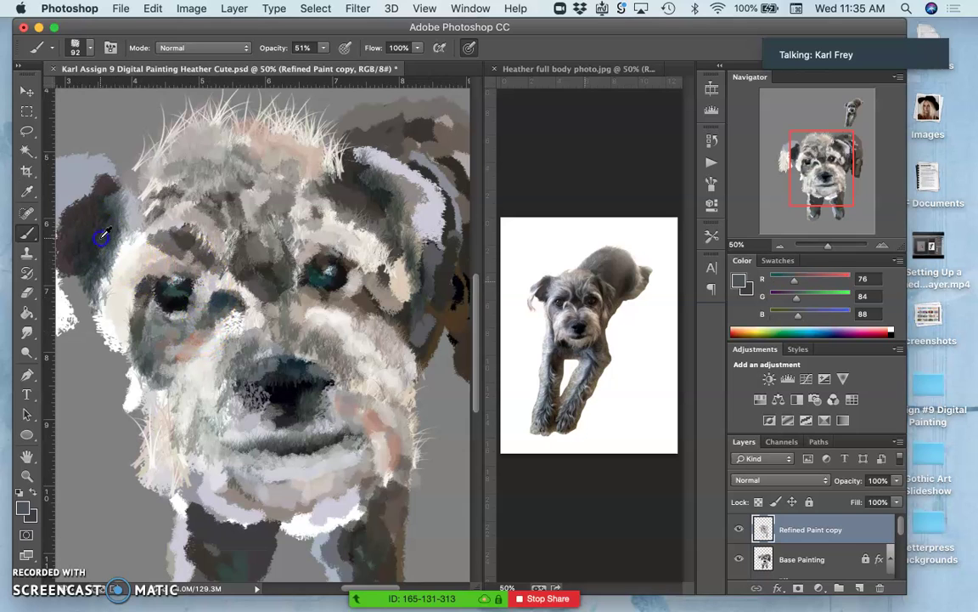
{"action": "left_click", "coordinate": [408, 296]}
{"action": "mouse_move", "coordinate": [400, 309]}
{"action": "left_mouse_down"}
{"action": "mouse_move", "coordinate": [398, 262]}
{"action": "mouse_move", "coordinate": [352, 208]}
{"action": "mouse_move", "coordinate": [376, 213]}
{"action": "left_mouse_up"}
{"action": "left_click", "coordinate": [463, 289], "text": "alt"}
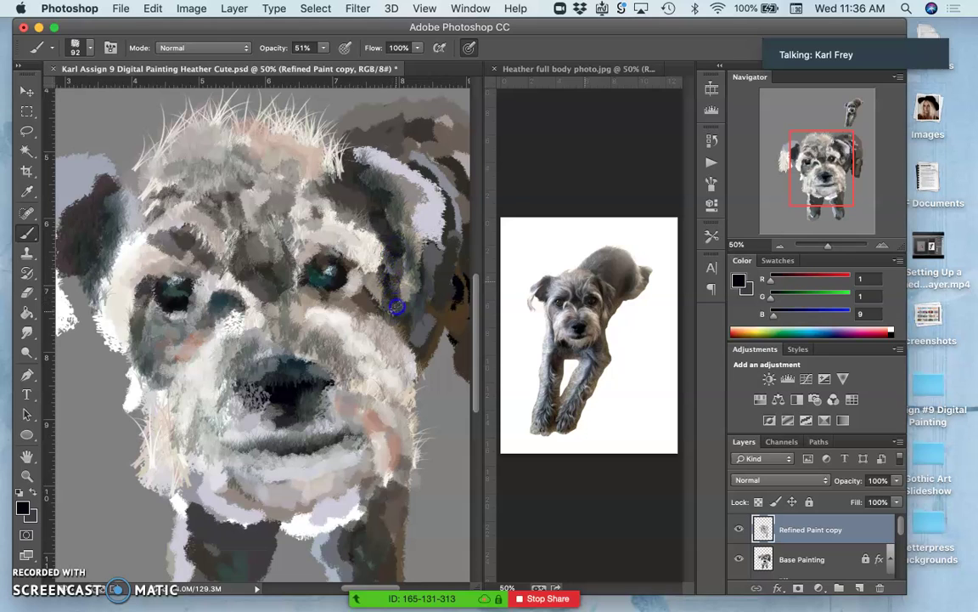
{"action": "mouse_move", "coordinate": [396, 302]}
{"action": "left_mouse_down"}
{"action": "mouse_move", "coordinate": [389, 262]}
{"action": "mouse_move", "coordinate": [394, 307]}
{"action": "left_mouse_up"}
Darken the left ear's inner area with sampled near-black (RGB 22, 21, 26) and brush dark grey (RGB 85, 82, 79) over its top.
{"action": "left_click", "coordinate": [355, 266], "text": "alt"}
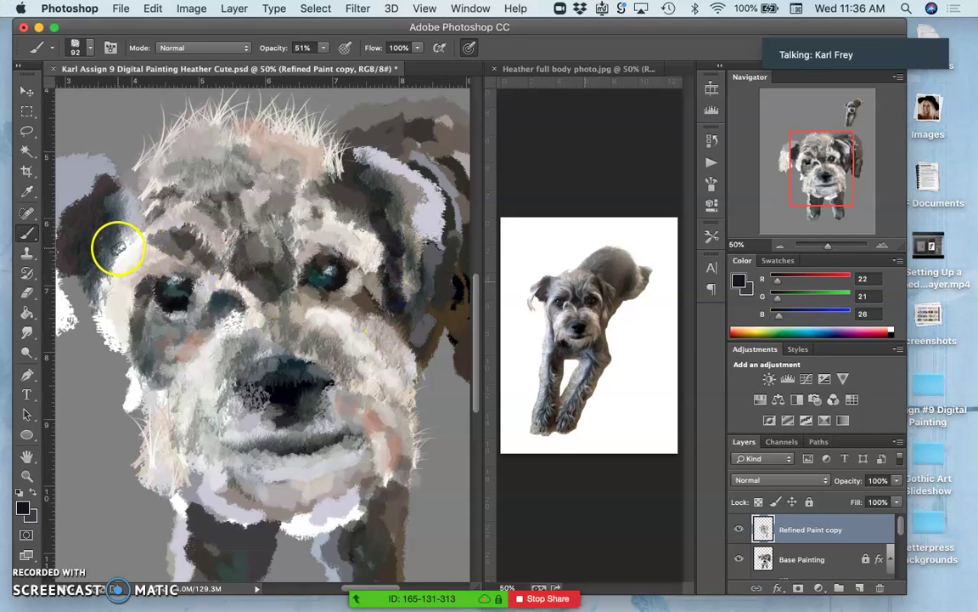
{"action": "left_click_drag", "start_coordinate": [119, 252], "coordinate": [103, 287]}
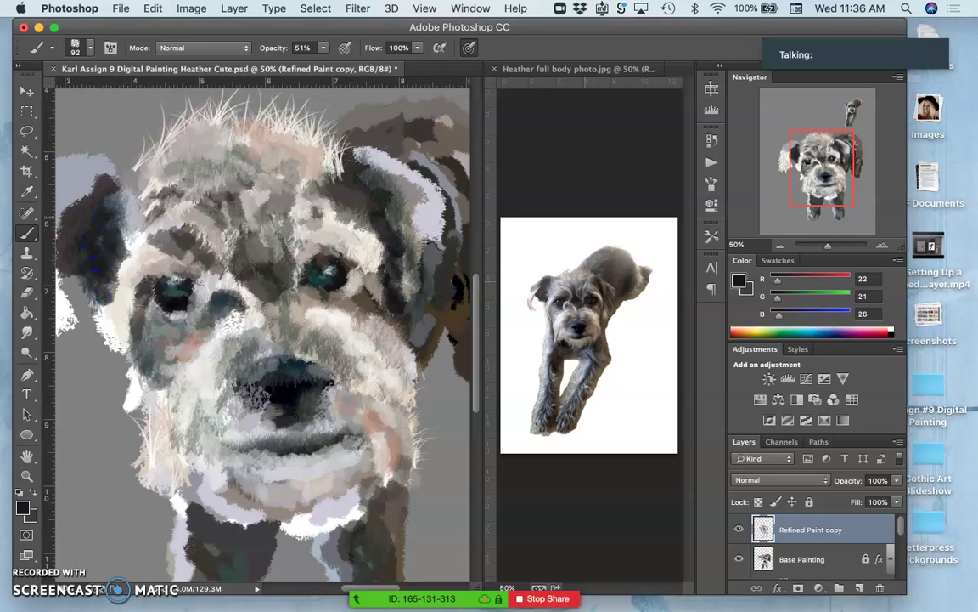
{"action": "left_click", "coordinate": [229, 284], "text": "alt"}
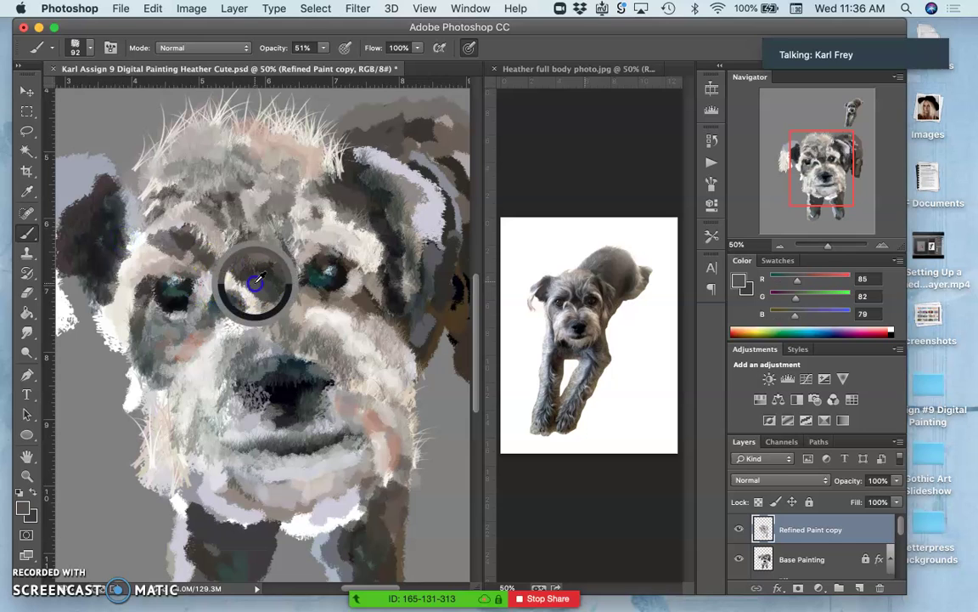
{"action": "mouse_move", "coordinate": [174, 170]}
{"action": "left_mouse_down"}
{"action": "mouse_move", "coordinate": [175, 203]}
{"action": "mouse_move", "coordinate": [146, 225]}
{"action": "mouse_move", "coordinate": [137, 205]}
{"action": "left_mouse_up"}
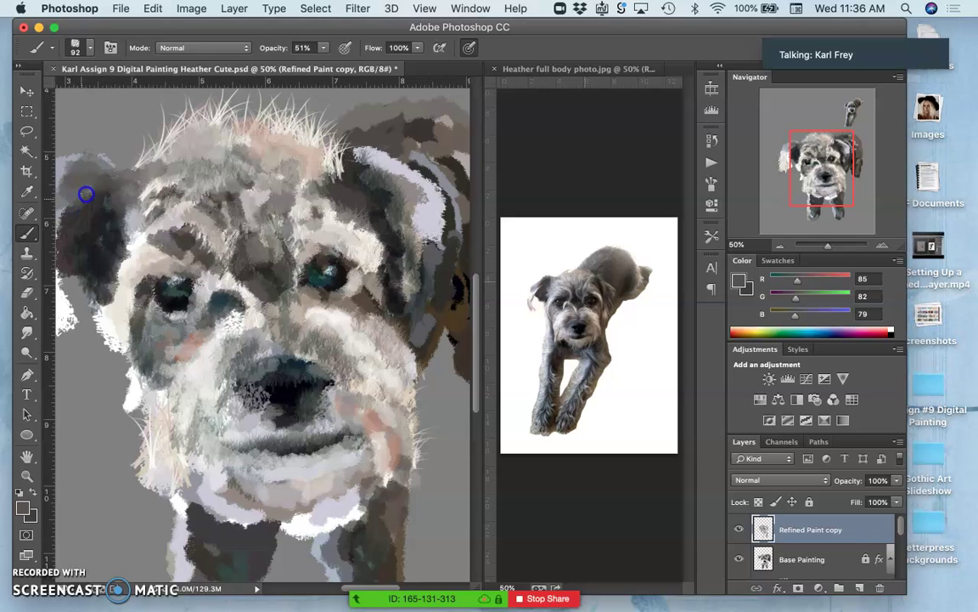
Brush sampled off-white (RGB 240, 237, 231) and cool grey (RGB 148, 148, 156) onto the left ear's outer flap and tuft.
{"action": "scroll", "coordinate": [124, 244], "scroll_direction": "left", "scroll_amount": 5}
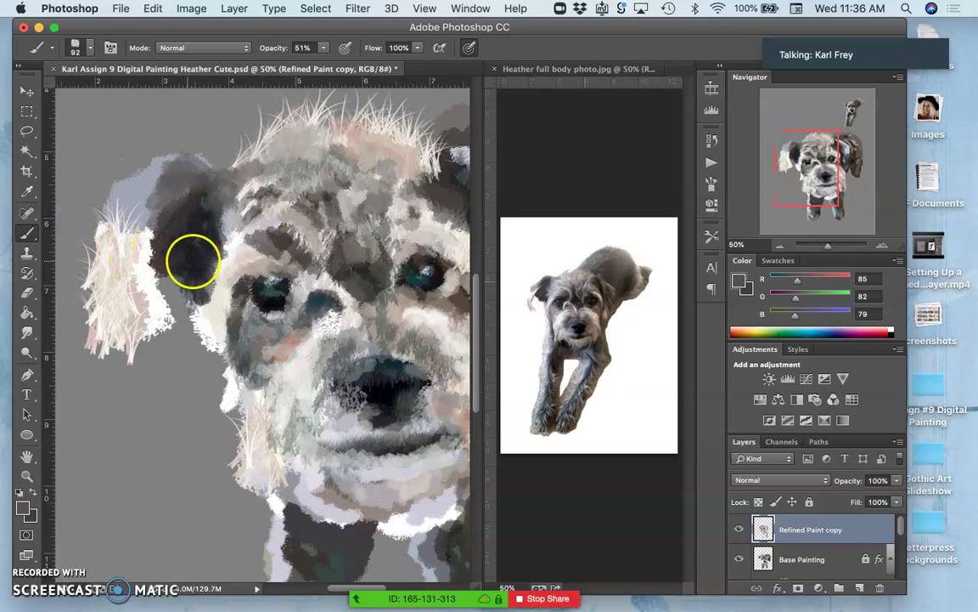
{"action": "left_click", "coordinate": [227, 257], "text": "alt"}
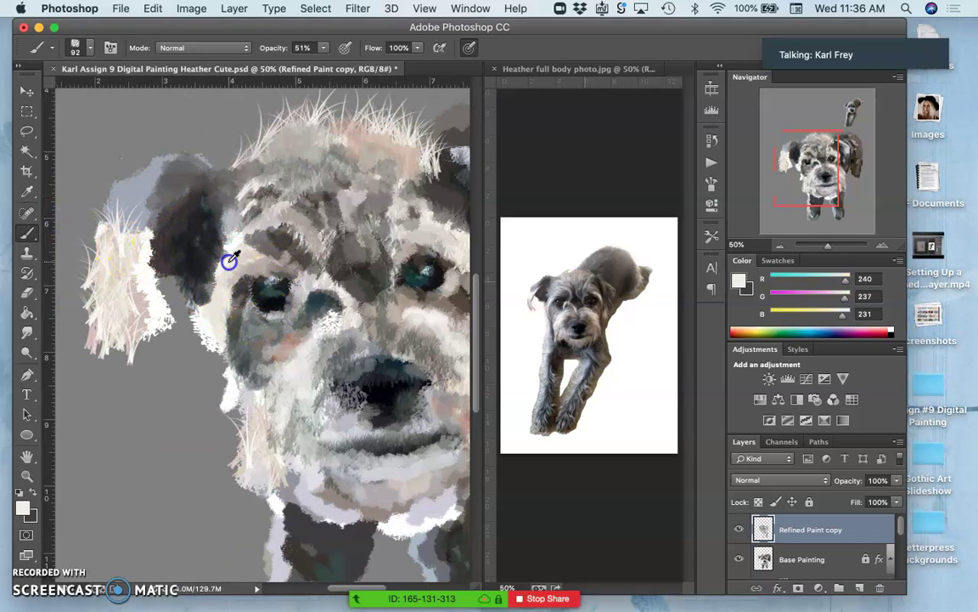
{"action": "mouse_move", "coordinate": [145, 219]}
{"action": "left_mouse_down"}
{"action": "mouse_move", "coordinate": [153, 186]}
{"action": "mouse_move", "coordinate": [136, 198]}
{"action": "mouse_move", "coordinate": [128, 190]}
{"action": "mouse_move", "coordinate": [298, 211]}
{"action": "mouse_move", "coordinate": [387, 304]}
{"action": "mouse_move", "coordinate": [374, 457]}
{"action": "mouse_move", "coordinate": [231, 312]}
{"action": "mouse_move", "coordinate": [151, 188]}
{"action": "left_mouse_up"}
{"action": "left_click", "coordinate": [295, 482], "text": "alt"}
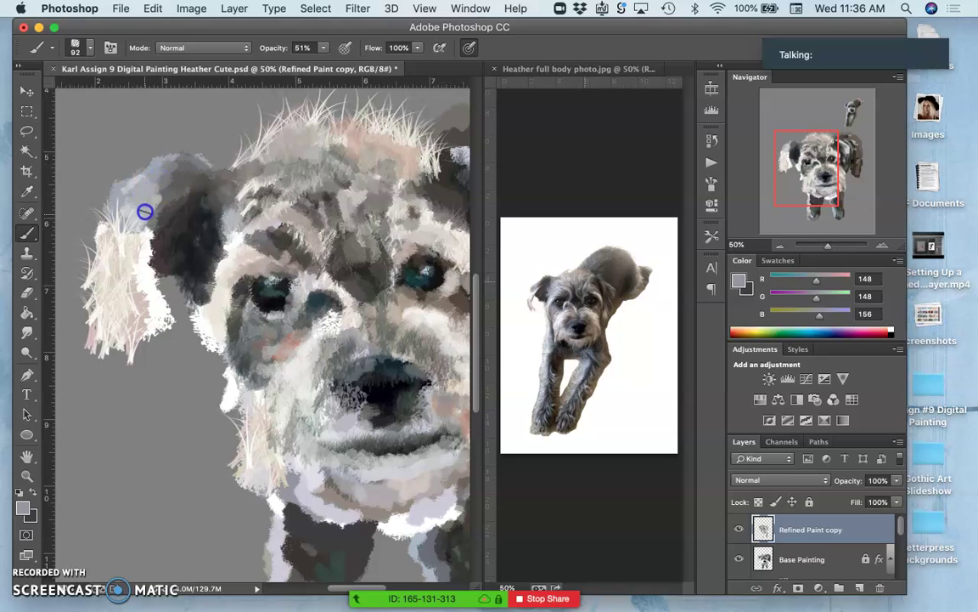
{"action": "mouse_move", "coordinate": [121, 226]}
{"action": "left_mouse_down"}
{"action": "mouse_move", "coordinate": [129, 252]}
{"action": "mouse_move", "coordinate": [119, 268]}
{"action": "left_mouse_up"}
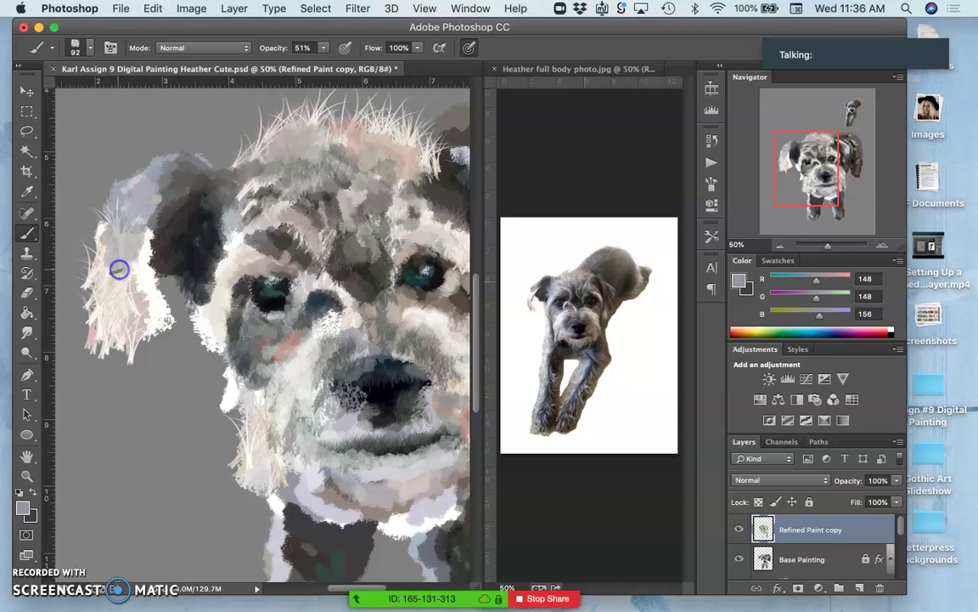
Blend more sampled fur tones over the left ear's tuft and the neighbouring forehead.
{"action": "right_click", "coordinate": [110, 210]}
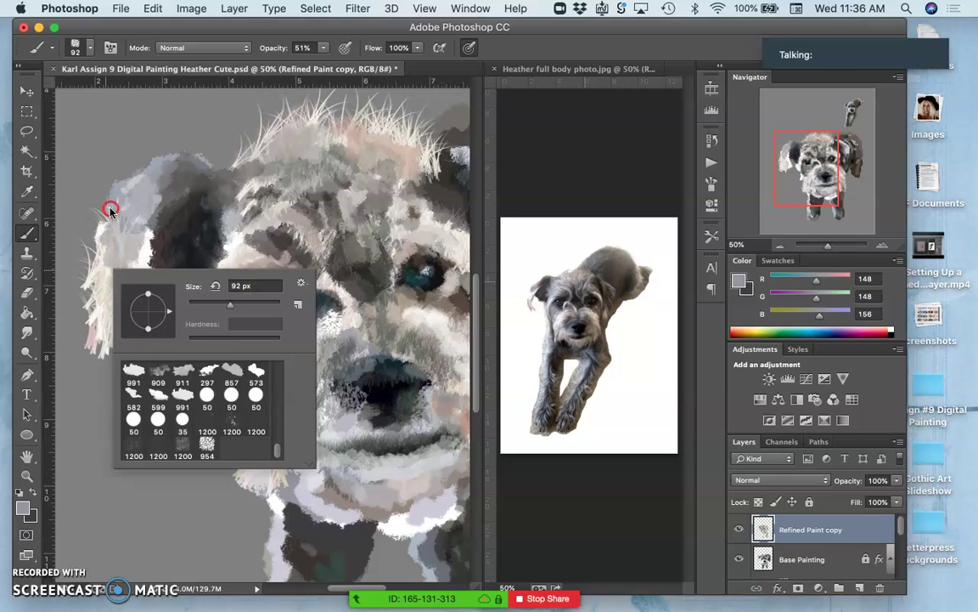
{"action": "left_click", "coordinate": [301, 226], "text": "alt"}
{"action": "mouse_move", "coordinate": [300, 227]}
{"action": "left_mouse_down"}
{"action": "mouse_move", "coordinate": [300, 260]}
{"action": "mouse_move", "coordinate": [255, 262]}
{"action": "mouse_move", "coordinate": [294, 285]}
{"action": "mouse_move", "coordinate": [323, 334]}
{"action": "mouse_move", "coordinate": [306, 355]}
{"action": "left_mouse_up"}
{"action": "left_click", "coordinate": [307, 354], "text": "alt"}
{"action": "left_click_drag", "start_coordinate": [238, 246], "coordinate": [243, 220]}
{"action": "mouse_move", "coordinate": [366, 199]}
{"action": "left_mouse_down"}
{"action": "mouse_move", "coordinate": [363, 207]}
{"action": "mouse_move", "coordinate": [330, 186]}
{"action": "left_mouse_up"}
Blend the left ear's inner edge into the head with sampled greys (RGB 128, 124, 122 and RGB 152, 148, 147).
{"action": "left_click", "coordinate": [329, 181], "text": "alt"}
{"action": "mouse_move", "coordinate": [272, 194]}
{"action": "left_mouse_down"}
{"action": "mouse_move", "coordinate": [241, 217]}
{"action": "mouse_move", "coordinate": [213, 195]}
{"action": "left_mouse_up"}
{"action": "right_click", "coordinate": [231, 225]}
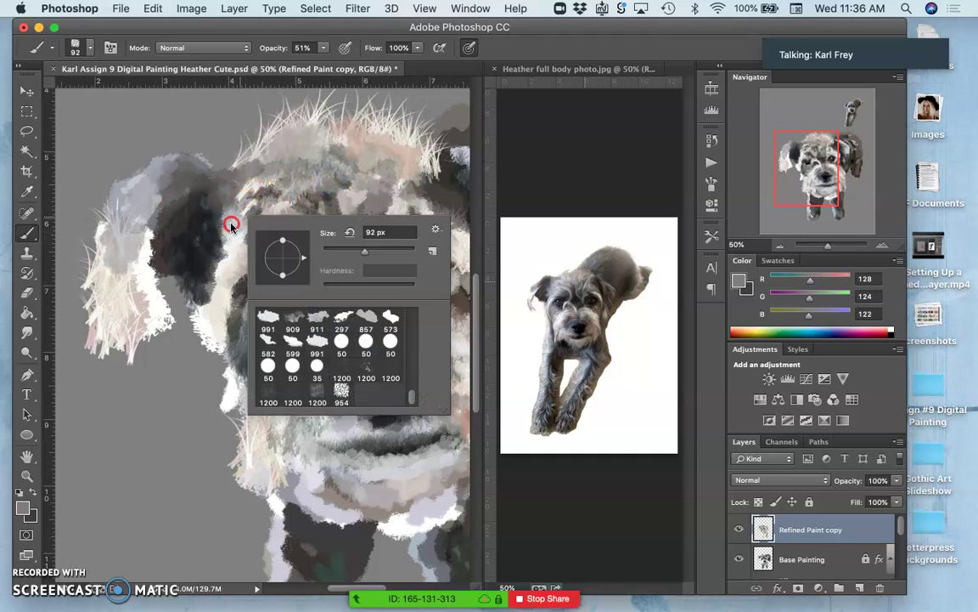
{"action": "left_click", "coordinate": [208, 227]}
{"action": "left_click_drag", "start_coordinate": [219, 250], "coordinate": [212, 257]}
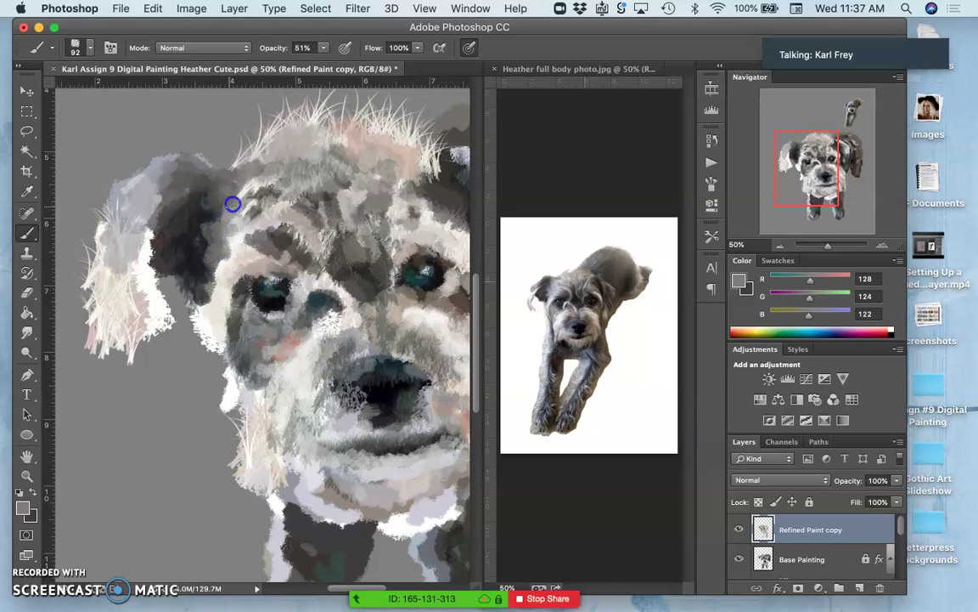
{"action": "left_click", "coordinate": [297, 192], "text": "alt"}
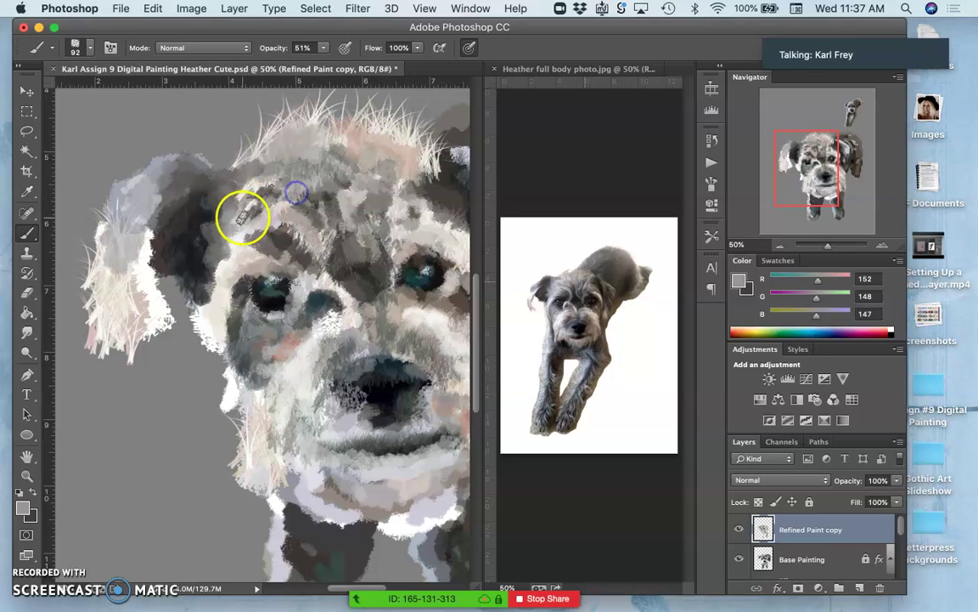
{"action": "left_click_drag", "start_coordinate": [231, 228], "coordinate": [220, 239]}
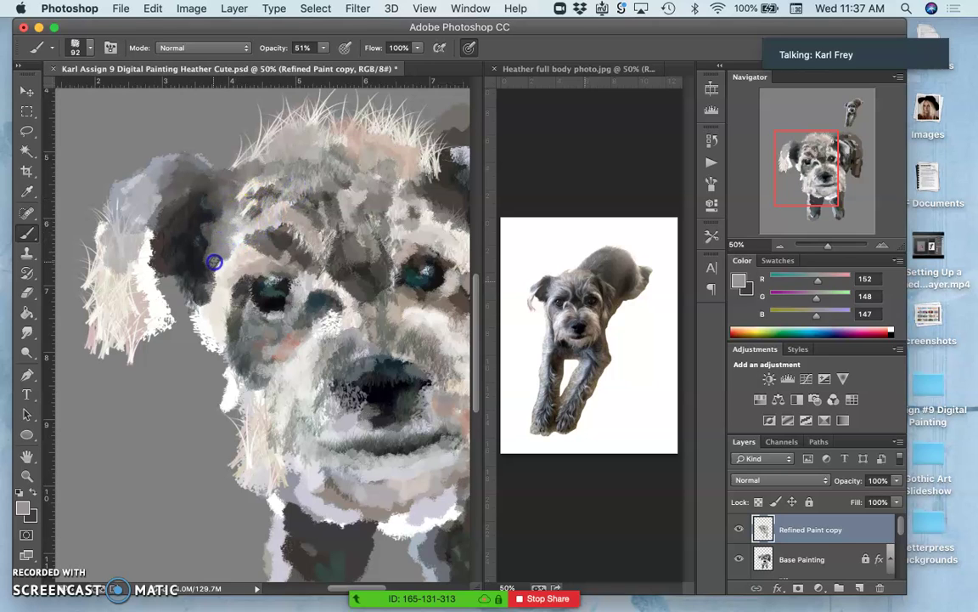
Brush sampled light grey (RGB 165, 167, 161) onto the left ear's tuft and dark teal (RGB 19, 38, 46) over the upper ear.
{"action": "left_click", "coordinate": [263, 376], "text": "alt"}
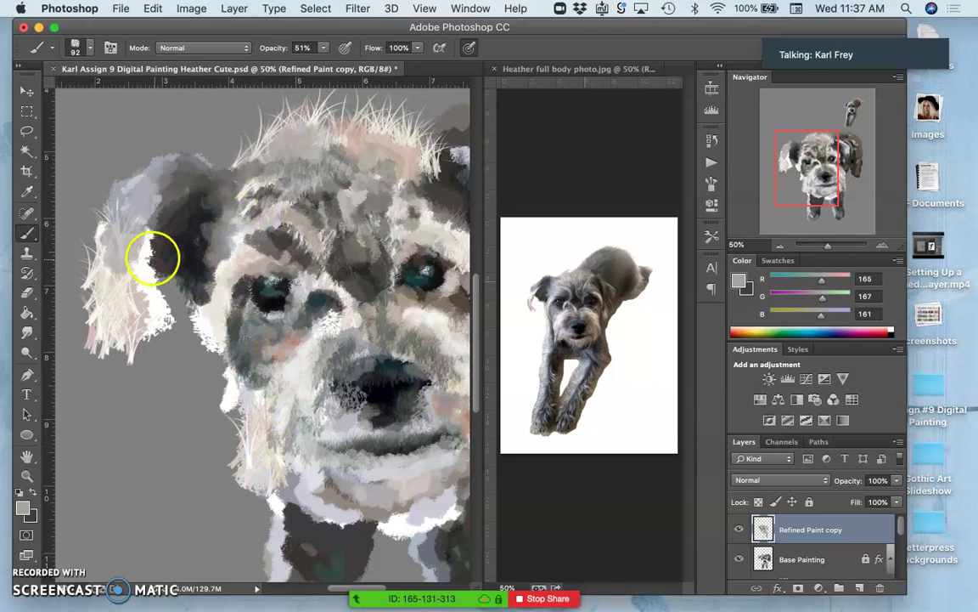
{"action": "left_click_drag", "start_coordinate": [125, 240], "coordinate": [119, 241]}
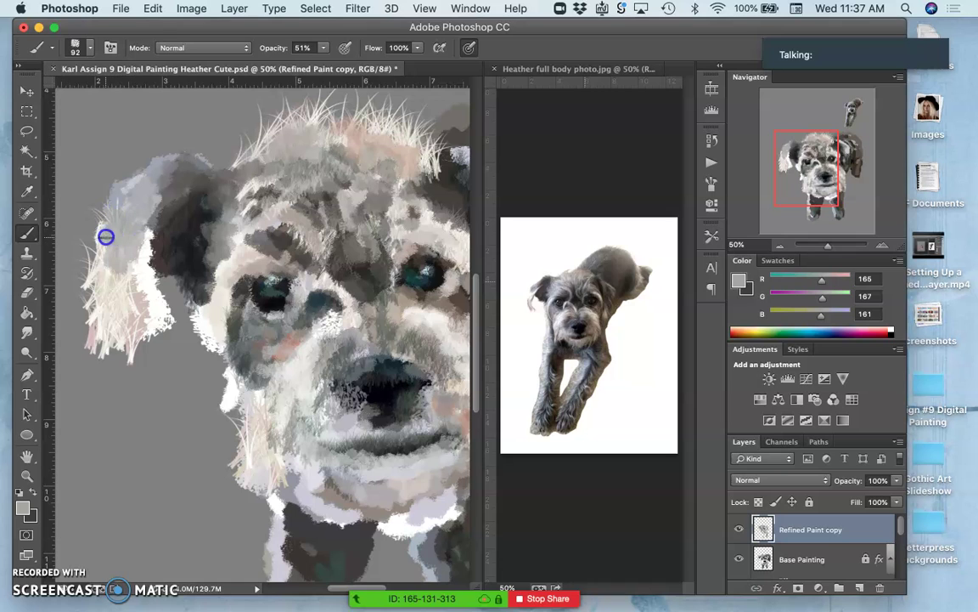
{"action": "left_click", "coordinate": [418, 275], "text": "alt"}
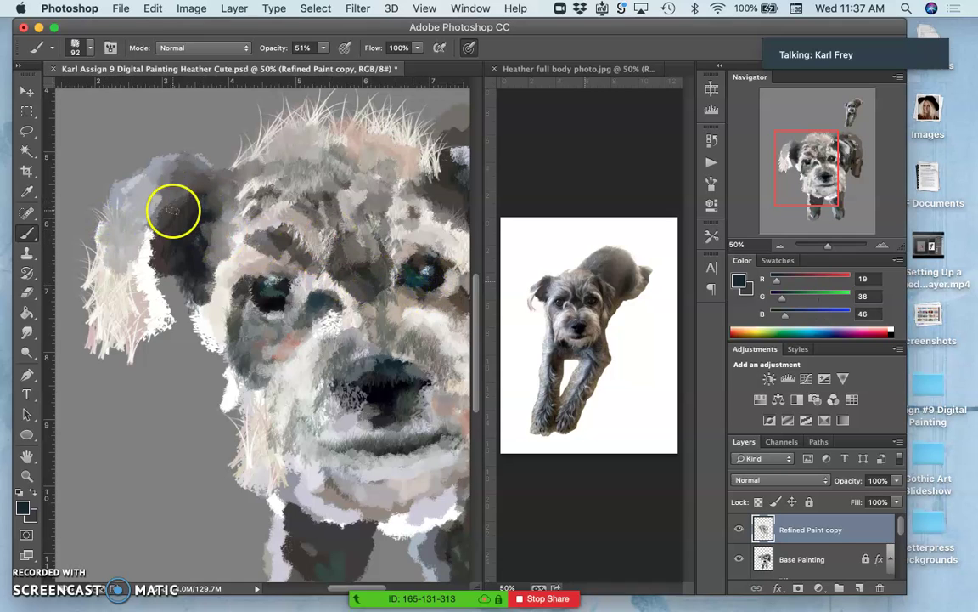
{"action": "mouse_move", "coordinate": [173, 211]}
{"action": "left_mouse_down"}
{"action": "mouse_move", "coordinate": [146, 196]}
{"action": "mouse_move", "coordinate": [187, 168]}
{"action": "mouse_move", "coordinate": [155, 194]}
{"action": "left_mouse_up"}
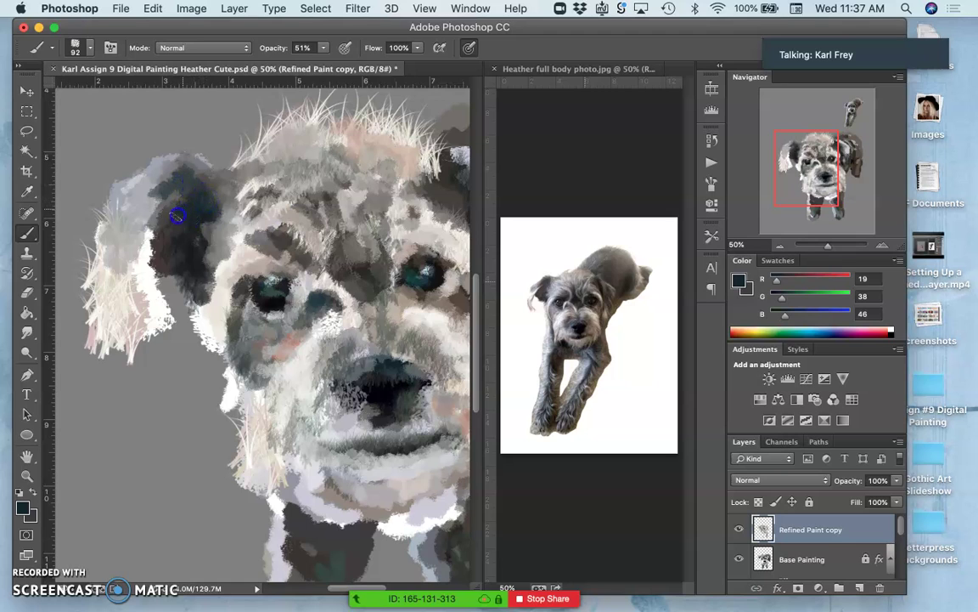
{"action": "mouse_move", "coordinate": [176, 216]}
{"action": "left_mouse_down"}
{"action": "mouse_move", "coordinate": [158, 192]}
{"action": "mouse_move", "coordinate": [142, 214]}
{"action": "mouse_move", "coordinate": [160, 156]}
{"action": "mouse_move", "coordinate": [120, 235]}
{"action": "left_mouse_up"}
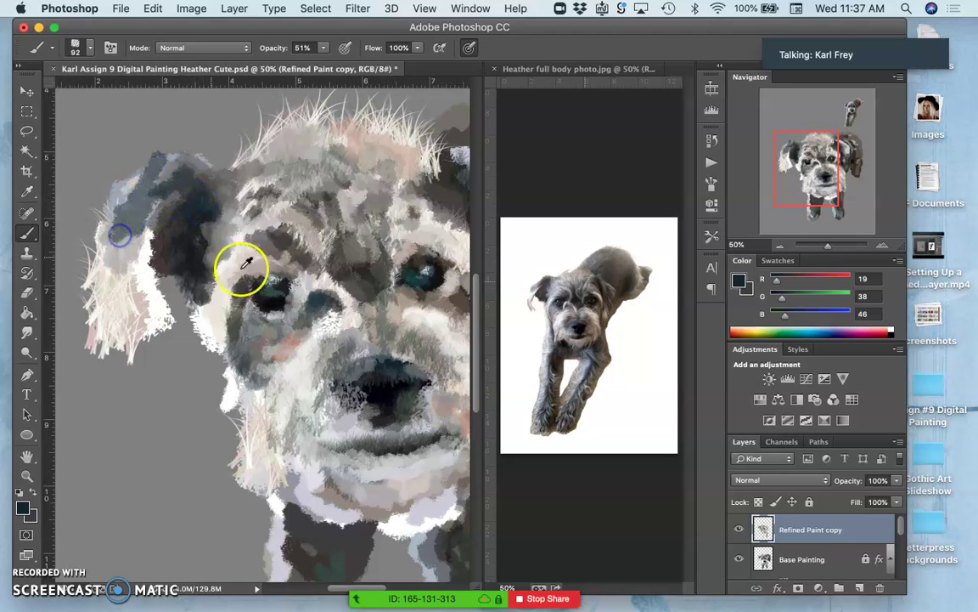
Brush sampled greys (RGB 135, 136, 131 and RGB 188, 186, 181) over the forehead and the left ear's outer flap.
{"action": "left_click", "coordinate": [295, 160], "text": "alt"}
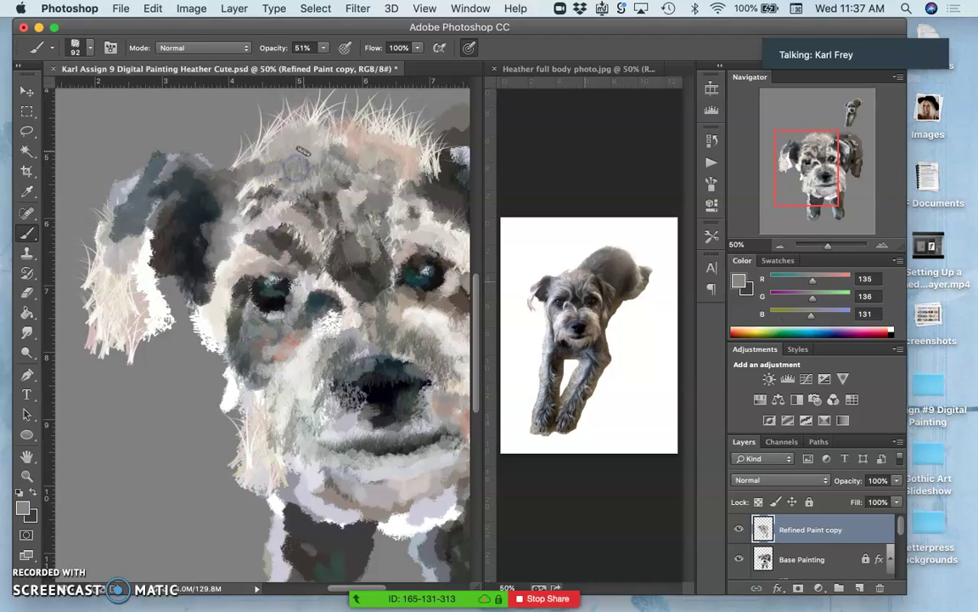
{"action": "mouse_move", "coordinate": [292, 153]}
{"action": "left_mouse_down"}
{"action": "mouse_move", "coordinate": [261, 136]}
{"action": "mouse_move", "coordinate": [271, 144]}
{"action": "mouse_move", "coordinate": [229, 240]}
{"action": "mouse_move", "coordinate": [146, 211]}
{"action": "mouse_move", "coordinate": [148, 181]}
{"action": "mouse_move", "coordinate": [130, 190]}
{"action": "mouse_move", "coordinate": [175, 192]}
{"action": "mouse_move", "coordinate": [126, 218]}
{"action": "mouse_move", "coordinate": [125, 259]}
{"action": "mouse_move", "coordinate": [125, 229]}
{"action": "mouse_move", "coordinate": [121, 250]}
{"action": "left_mouse_up"}
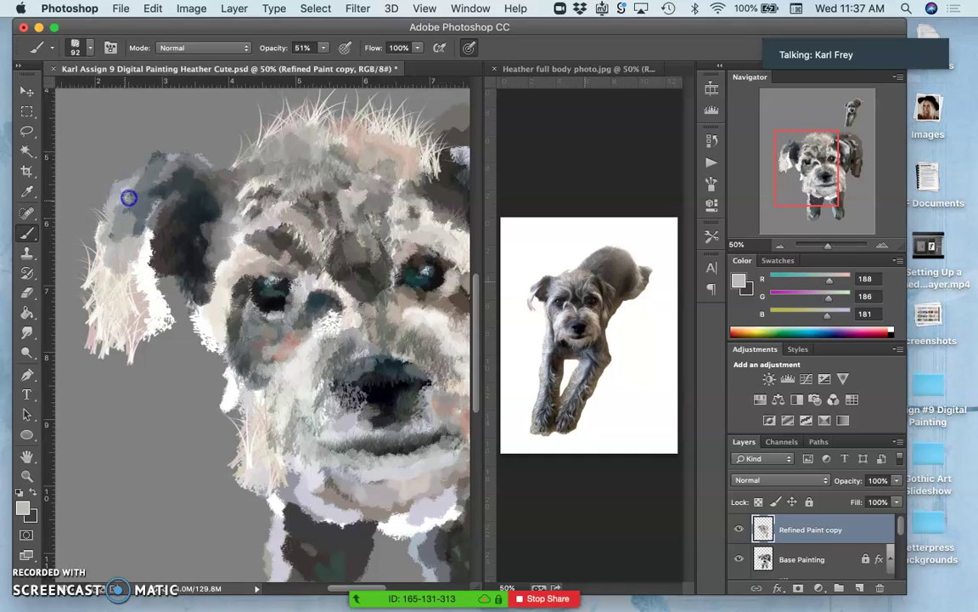
{"action": "left_click_drag", "start_coordinate": [129, 198], "coordinate": [127, 208]}
Brush light grey down the left side of the muzzle and sampled dark grey (RGB 62, 60, 63) over the upper chest.
{"action": "scroll", "coordinate": [161, 324], "scroll_direction": "down", "scroll_amount": 2}
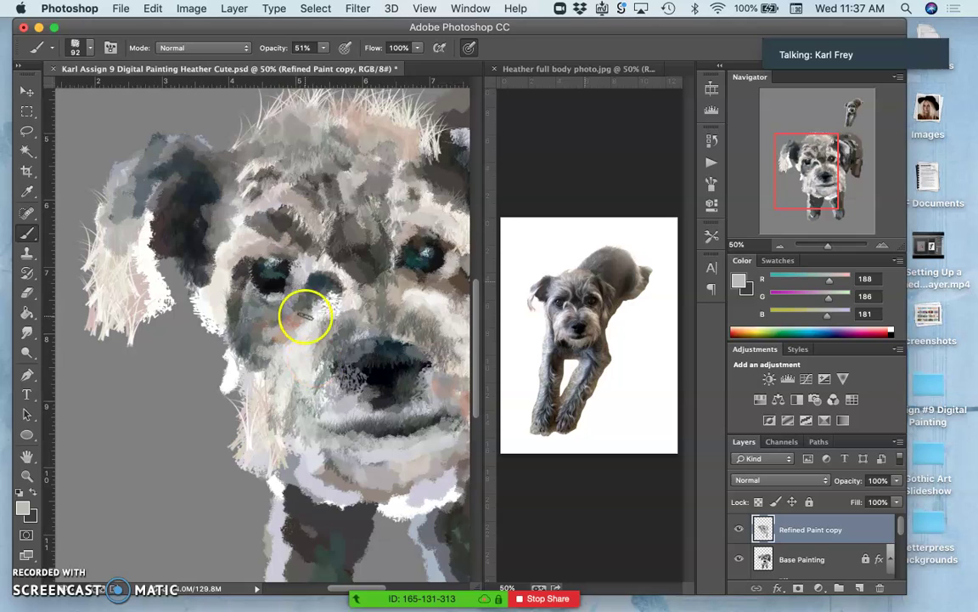
{"action": "mouse_move", "coordinate": [306, 316]}
{"action": "left_mouse_down"}
{"action": "mouse_move", "coordinate": [323, 360]}
{"action": "mouse_move", "coordinate": [317, 415]}
{"action": "mouse_move", "coordinate": [329, 513]}
{"action": "mouse_move", "coordinate": [323, 485]}
{"action": "mouse_move", "coordinate": [284, 435]}
{"action": "left_mouse_up"}
{"action": "left_click", "coordinate": [329, 518], "text": "alt"}
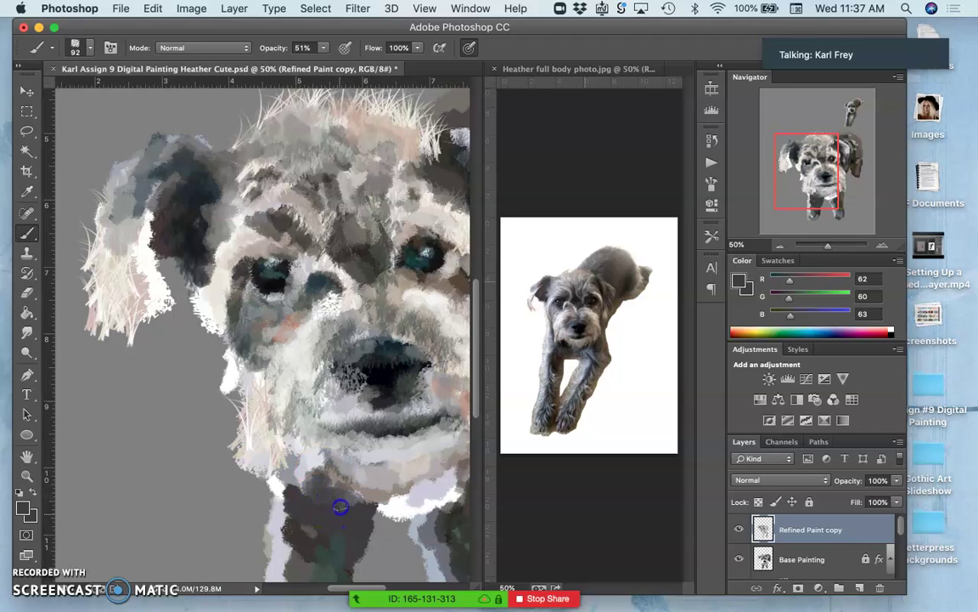
Deepen the nose with sampled near-black (RGB 1, 1, 9) and shade beneath it with dark green-grey (RGB 53, 63, 57).
{"action": "left_click", "coordinate": [389, 375], "text": "alt"}
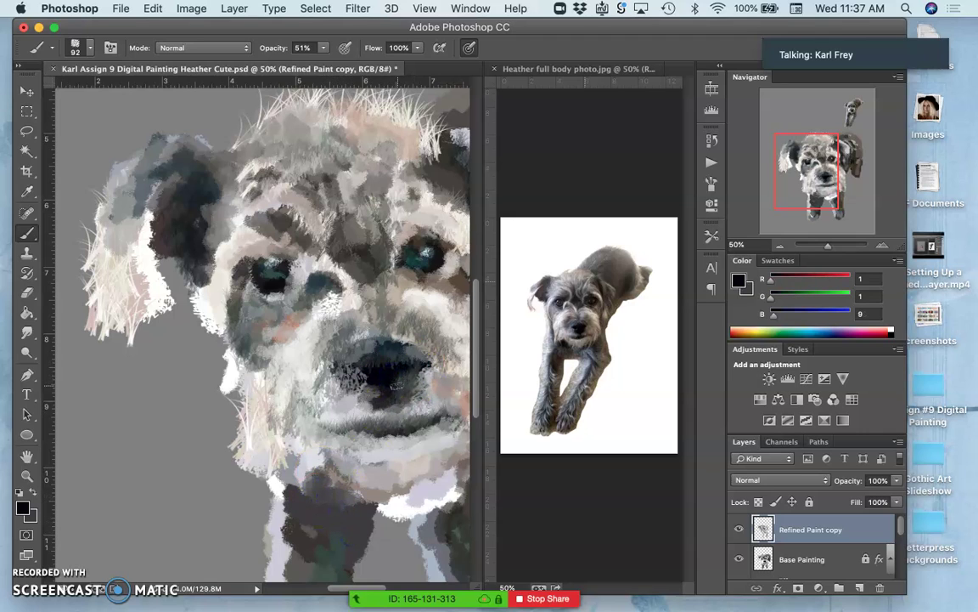
{"action": "left_click_drag", "start_coordinate": [396, 386], "coordinate": [403, 384]}
{"action": "left_click", "coordinate": [410, 376], "text": "alt"}
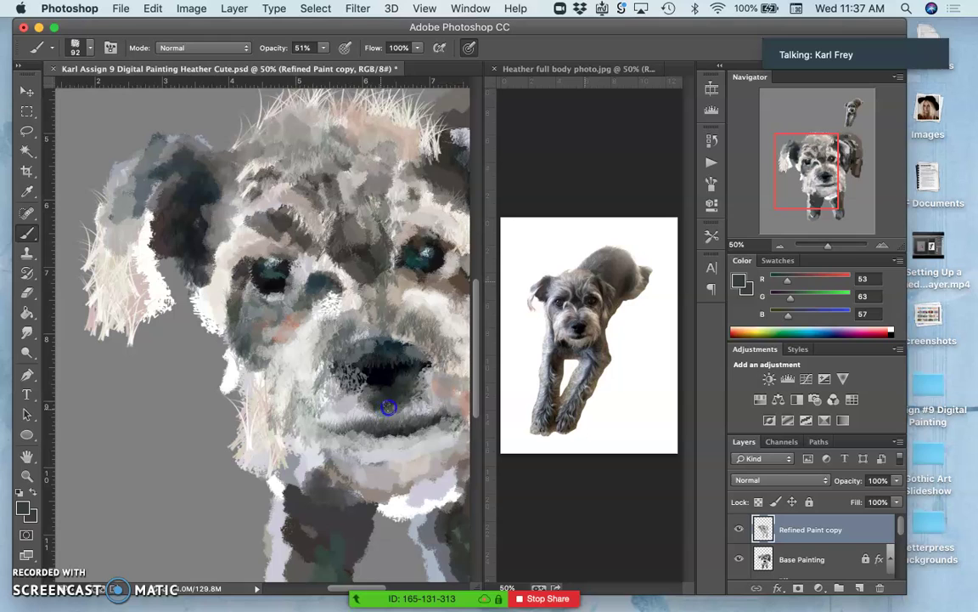
Blend the upper lip below the nose with sampled lavender-grey (RGB 184, 184, 194), mid grey (RGB 100, 103, 104) and off-white (RGB 235, 236, 238).
{"action": "left_click", "coordinate": [356, 404], "text": "alt"}
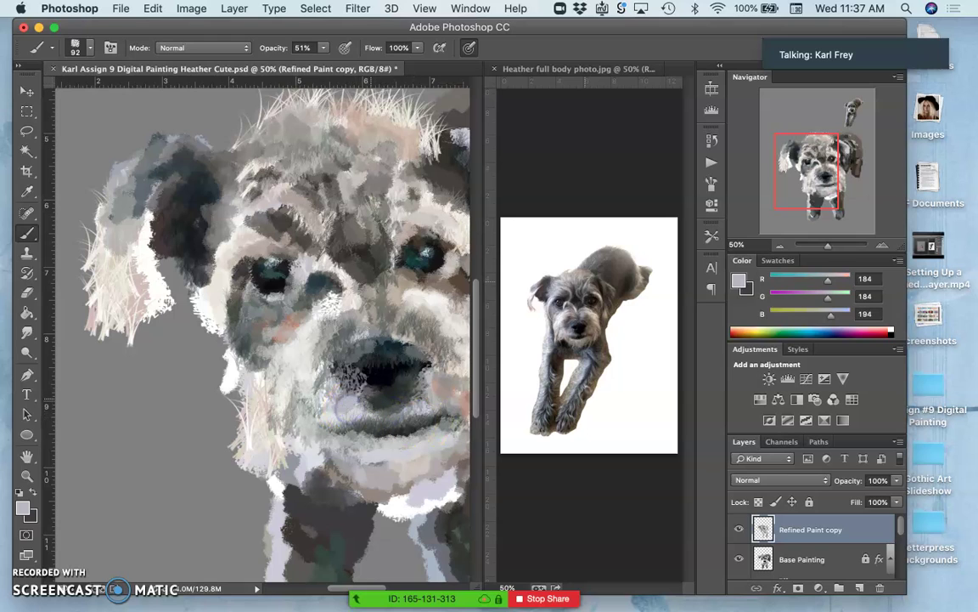
{"action": "left_click_drag", "start_coordinate": [367, 409], "coordinate": [331, 367]}
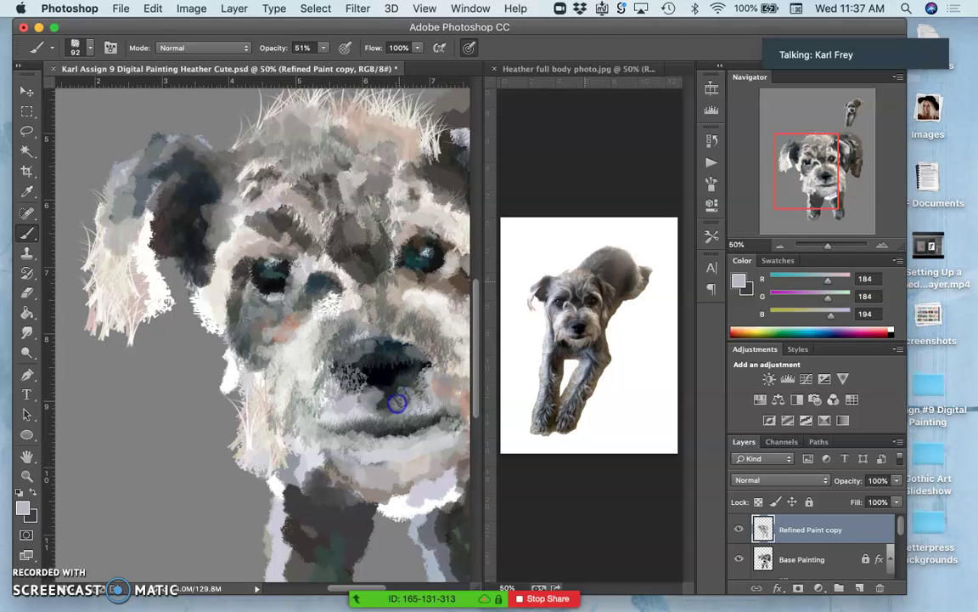
{"action": "mouse_move", "coordinate": [352, 347]}
{"action": "left_mouse_down", "text": "alt"}
{"action": "mouse_move", "coordinate": [338, 312]}
{"action": "mouse_move", "coordinate": [385, 398]}
{"action": "left_mouse_up", "text": "alt"}
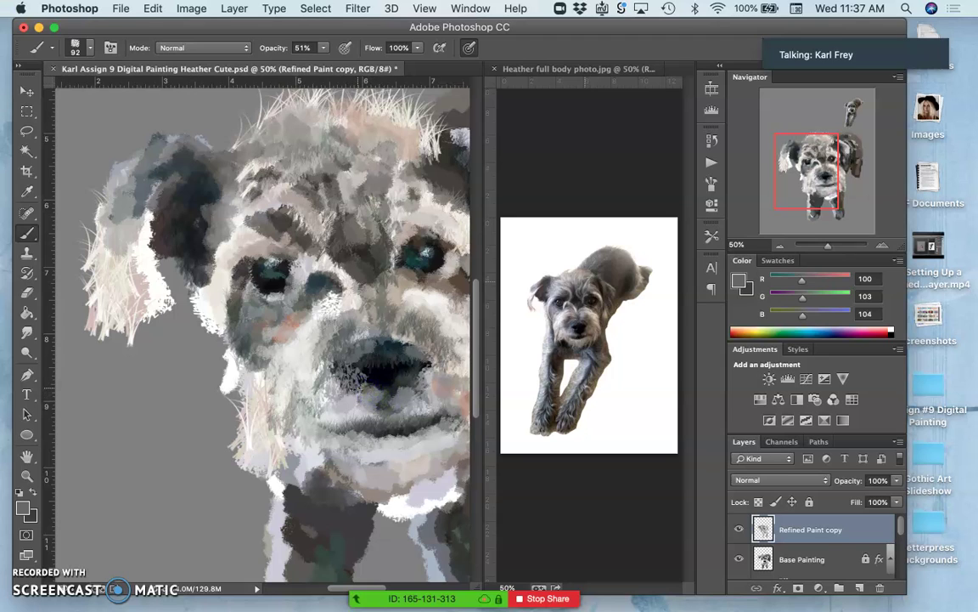
{"action": "mouse_move", "coordinate": [354, 381]}
{"action": "left_mouse_down", "text": "alt"}
{"action": "mouse_move", "coordinate": [322, 389]}
{"action": "mouse_move", "coordinate": [327, 400]}
{"action": "left_mouse_up", "text": "alt"}
Sample dark teal (RGB 21, 50, 54) from the right eye and brush it over the nose's top and left edge.
{"action": "scroll", "coordinate": [339, 402], "scroll_direction": "right", "scroll_amount": 2}
{"action": "scroll", "coordinate": [339, 402], "scroll_direction": "up", "scroll_amount": 1}
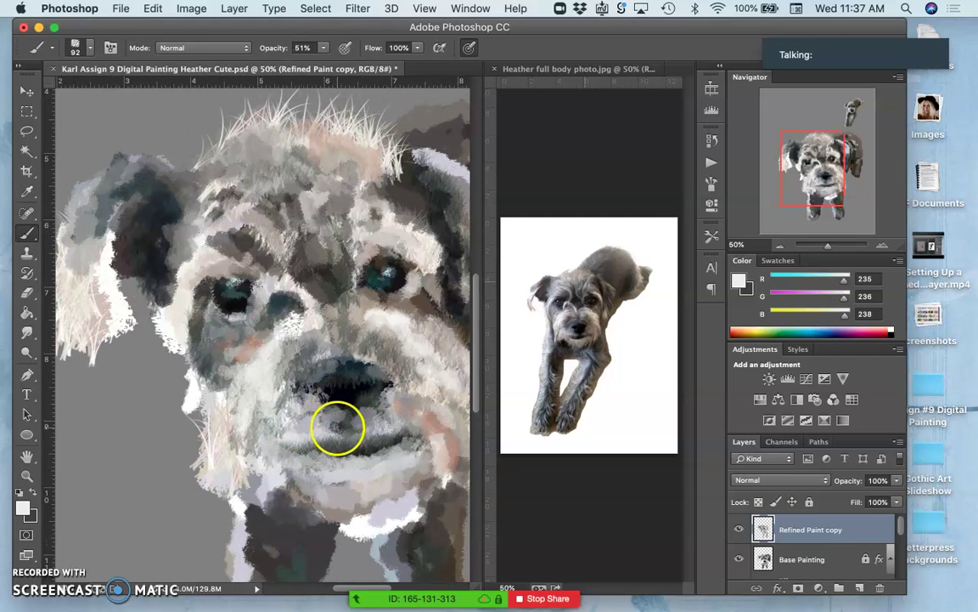
{"action": "scroll", "coordinate": [336, 428], "scroll_direction": "up", "scroll_amount": 4}
{"action": "scroll", "coordinate": [336, 428], "scroll_direction": "right", "scroll_amount": 4}
{"action": "scroll", "coordinate": [336, 427], "scroll_direction": "down", "scroll_amount": 3}
{"action": "scroll", "coordinate": [336, 428], "scroll_direction": "down", "scroll_amount": 3}
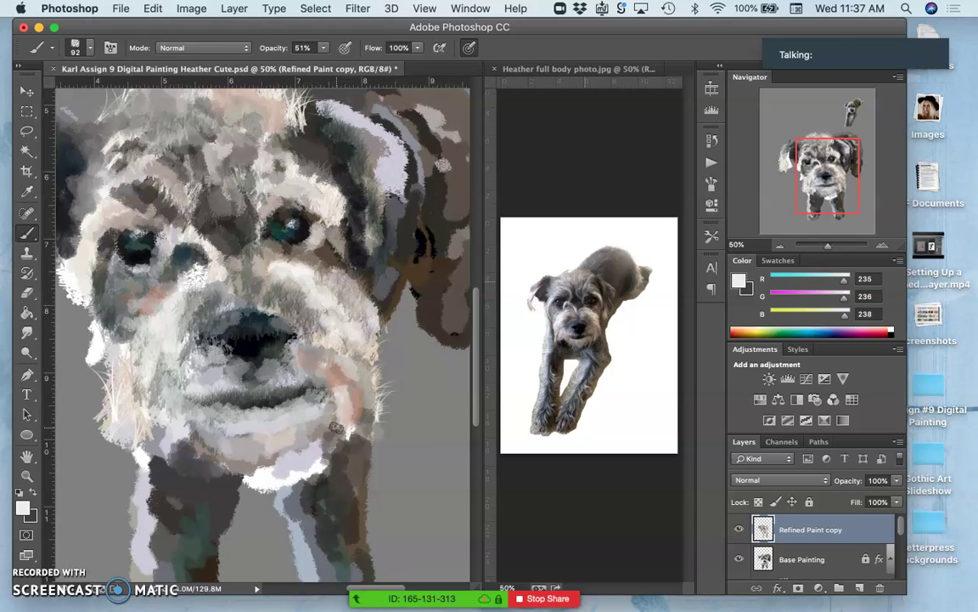
{"action": "scroll", "coordinate": [336, 427], "scroll_direction": "left", "scroll_amount": 2}
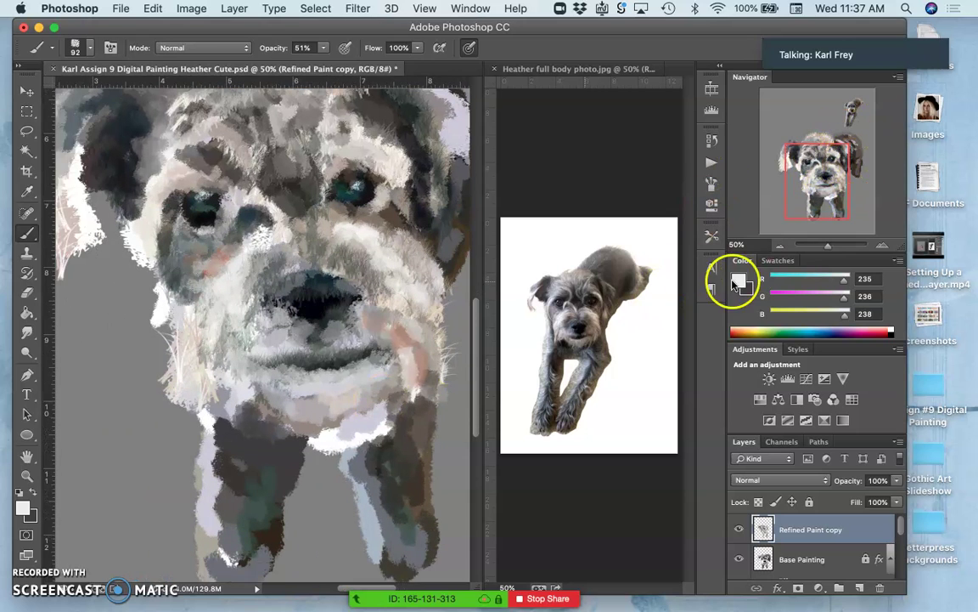
{"action": "left_click", "coordinate": [351, 188], "text": "alt"}
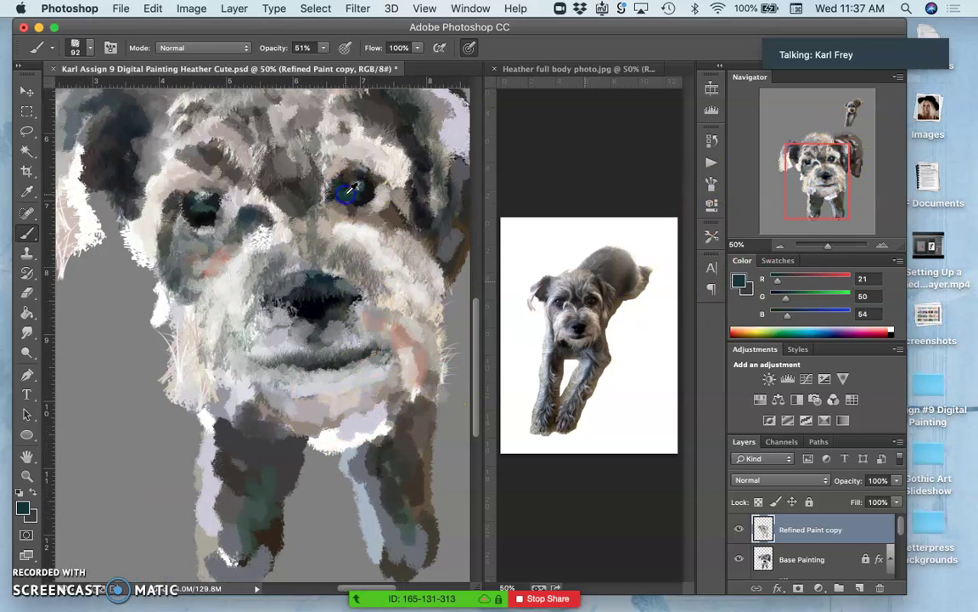
{"action": "mouse_move", "coordinate": [315, 280]}
{"action": "left_mouse_down"}
{"action": "mouse_move", "coordinate": [319, 314]}
{"action": "mouse_move", "coordinate": [287, 371]}
{"action": "mouse_move", "coordinate": [278, 308]}
{"action": "mouse_move", "coordinate": [269, 315]}
{"action": "left_mouse_up"}
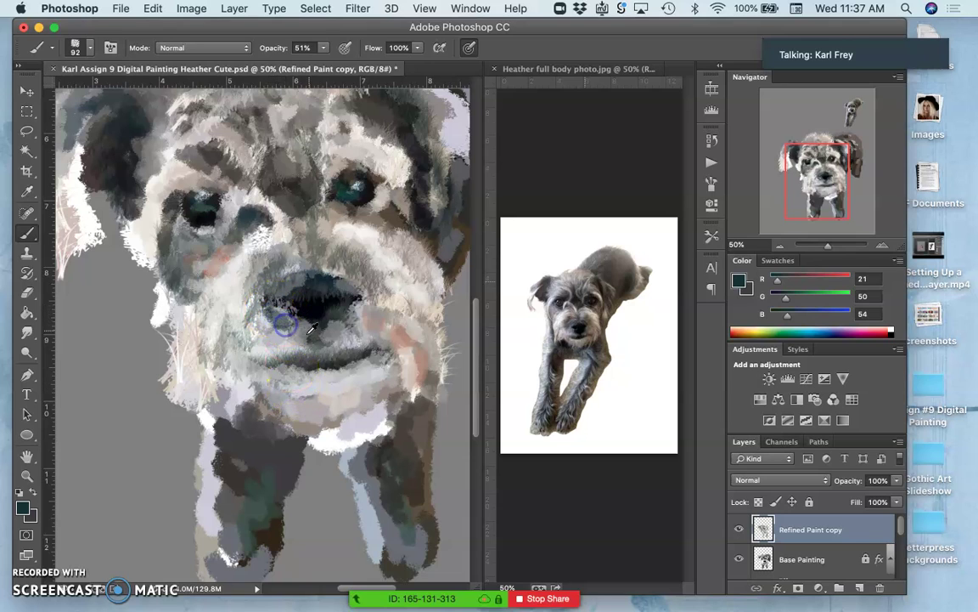
Sample warm light grey (RGB 202, 193, 187) from the chin and brush it over the muzzle fur left of the nose.
{"action": "left_click", "coordinate": [318, 398], "text": "alt"}
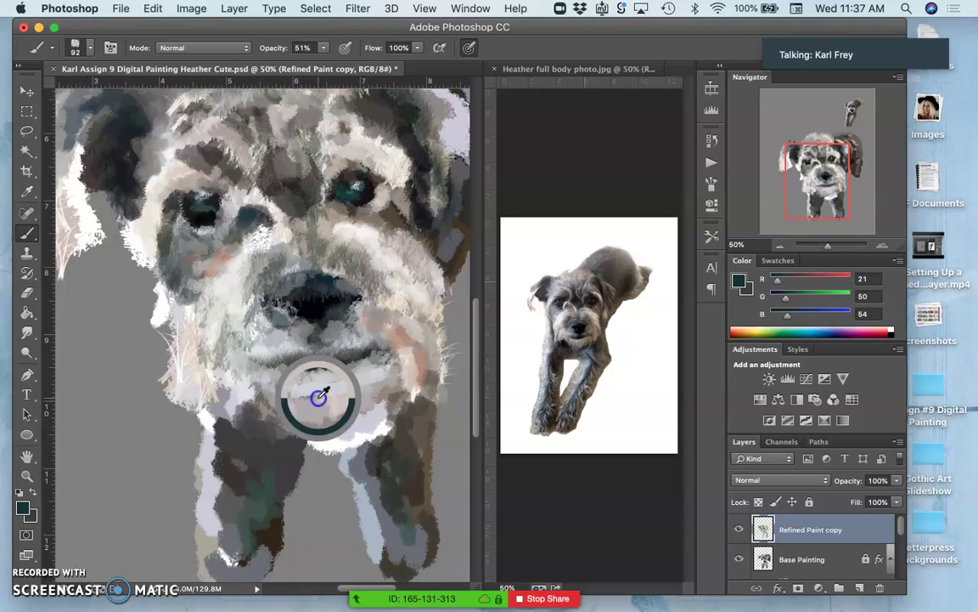
{"action": "left_click_drag", "start_coordinate": [319, 395], "coordinate": [319, 395]}
{"action": "left_click_drag", "start_coordinate": [284, 323], "coordinate": [276, 312]}
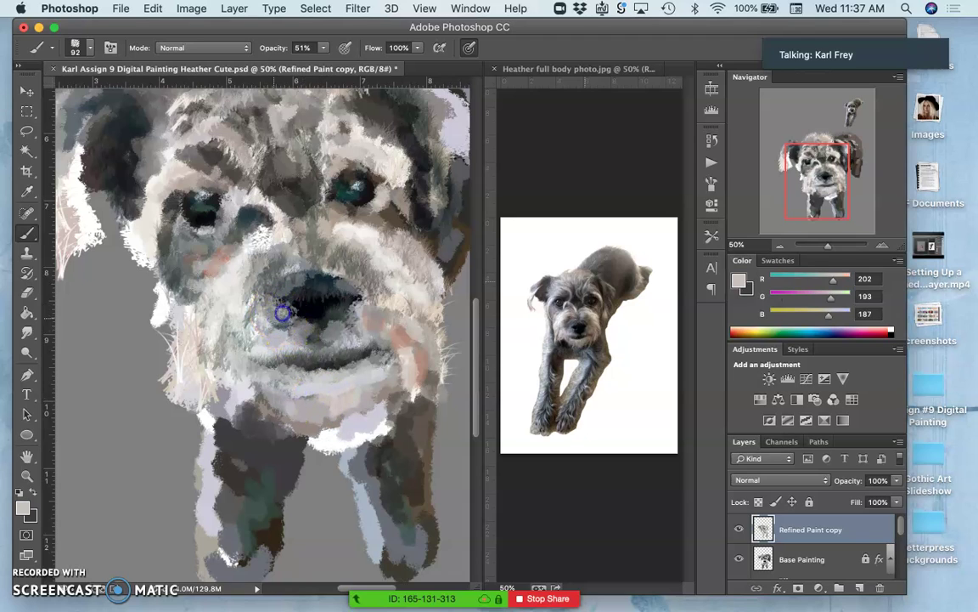
{"action": "left_click_drag", "start_coordinate": [278, 324], "coordinate": [252, 315]}
{"action": "left_click_drag", "start_coordinate": [268, 363], "coordinate": [250, 340]}
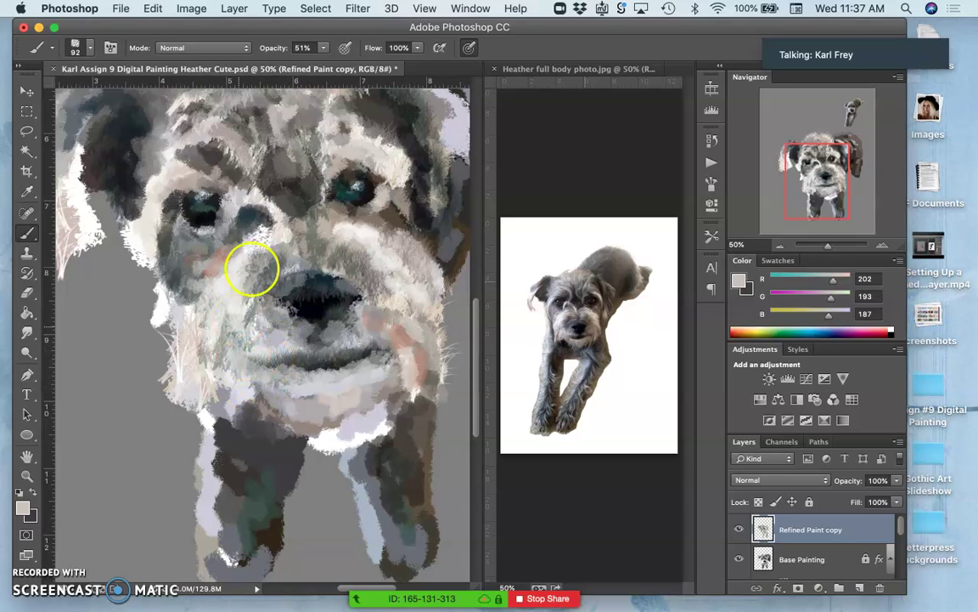
{"action": "mouse_move", "coordinate": [252, 268]}
{"action": "left_mouse_down"}
{"action": "mouse_move", "coordinate": [277, 282]}
{"action": "mouse_move", "coordinate": [298, 277]}
{"action": "mouse_move", "coordinate": [283, 291]}
{"action": "mouse_move", "coordinate": [280, 352]}
{"action": "mouse_move", "coordinate": [302, 293]}
{"action": "mouse_move", "coordinate": [273, 295]}
{"action": "left_mouse_up"}
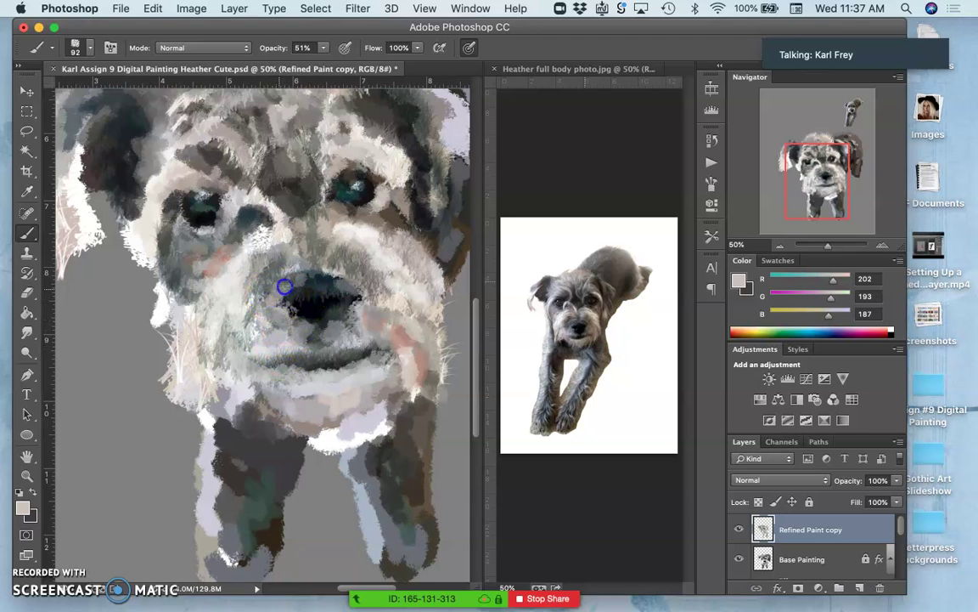
Reshape the nose's upper-left edge and underside with sampled charcoal (RGB 44, 42, 45).
{"action": "left_click", "coordinate": [304, 292], "text": "alt"}
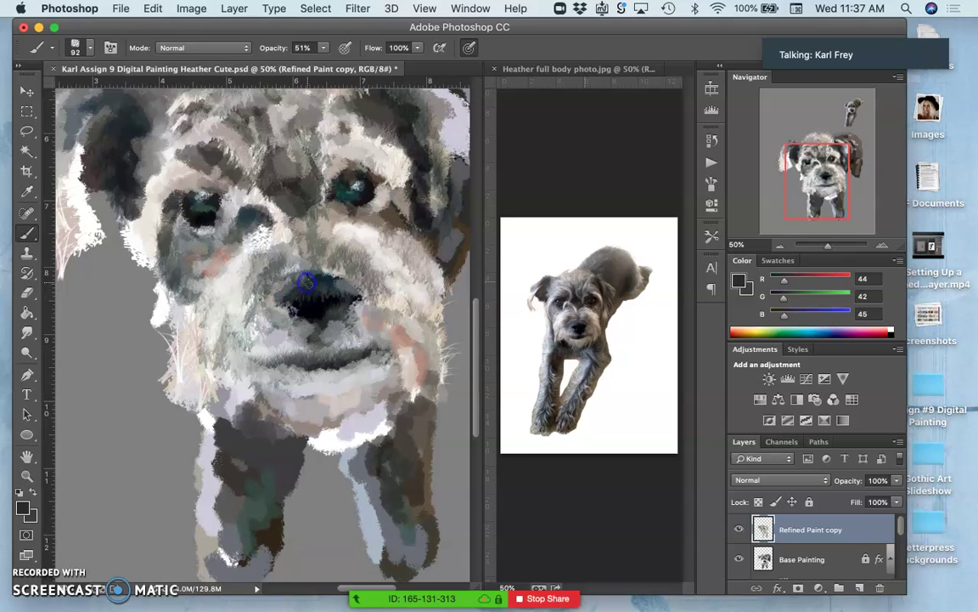
{"action": "right_click", "coordinate": [295, 284]}
{"action": "left_click", "coordinate": [303, 283]}
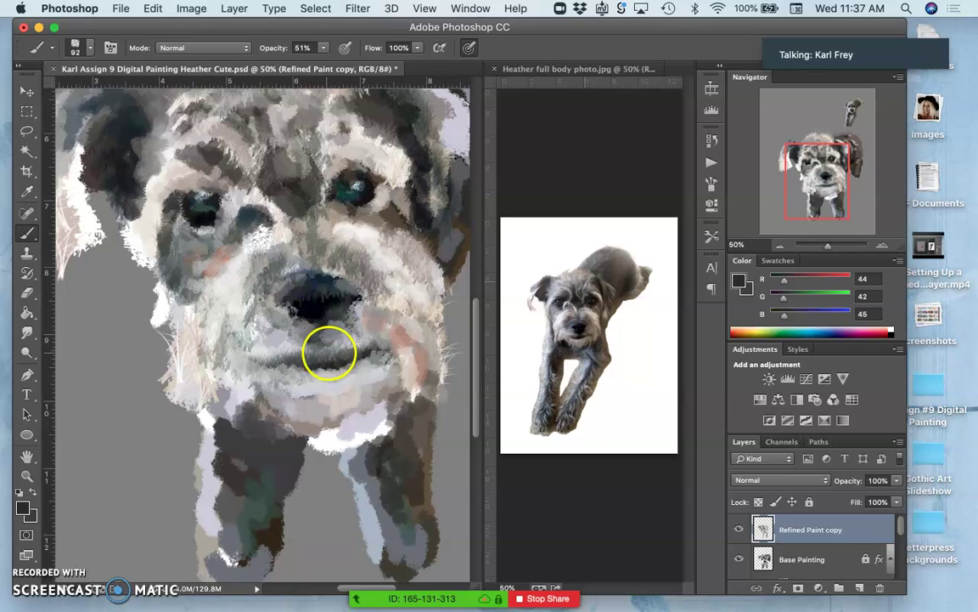
{"action": "left_click_drag", "start_coordinate": [320, 320], "coordinate": [299, 316]}
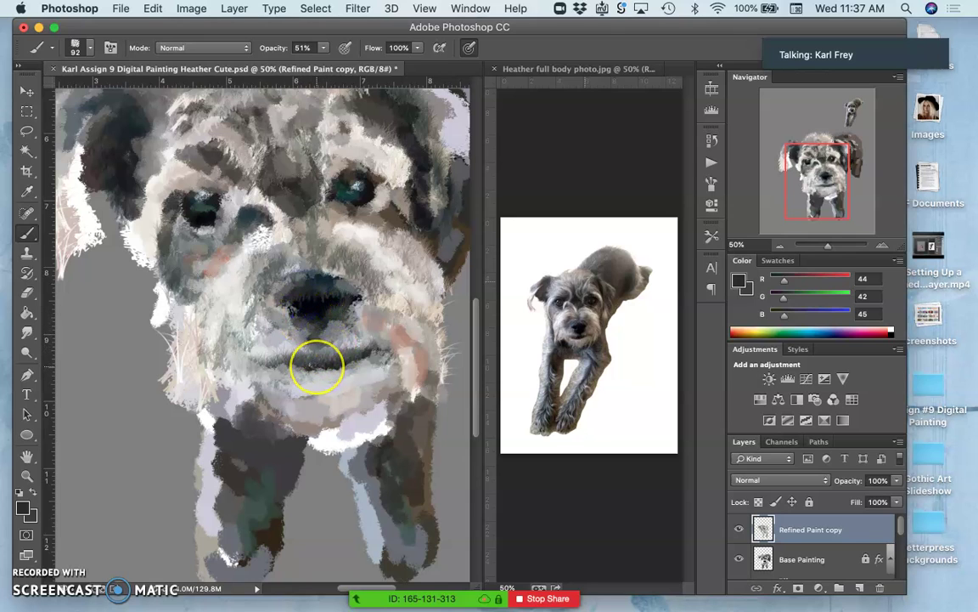
Brush sampled off-white (RGB 231, 227, 225) down the left cheek and jaw fur.
{"action": "scroll", "coordinate": [316, 367], "scroll_direction": "up", "scroll_amount": 3}
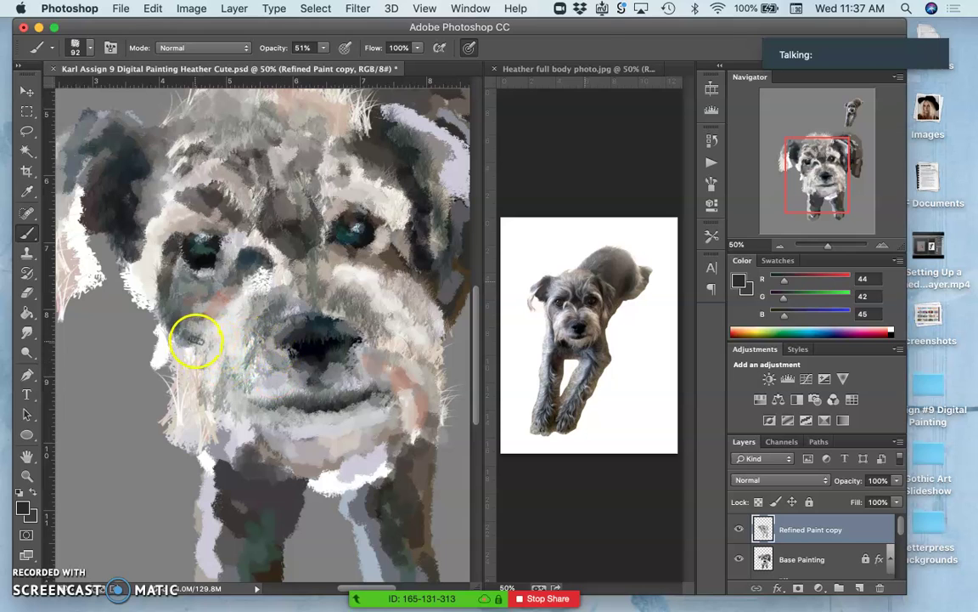
{"action": "left_click", "coordinate": [207, 347], "text": "alt"}
{"action": "mouse_move", "coordinate": [208, 348]}
{"action": "left_mouse_down"}
{"action": "mouse_move", "coordinate": [213, 322]}
{"action": "mouse_move", "coordinate": [185, 355]}
{"action": "mouse_move", "coordinate": [198, 333]}
{"action": "mouse_move", "coordinate": [195, 379]}
{"action": "mouse_move", "coordinate": [208, 412]}
{"action": "mouse_move", "coordinate": [189, 387]}
{"action": "left_mouse_up"}
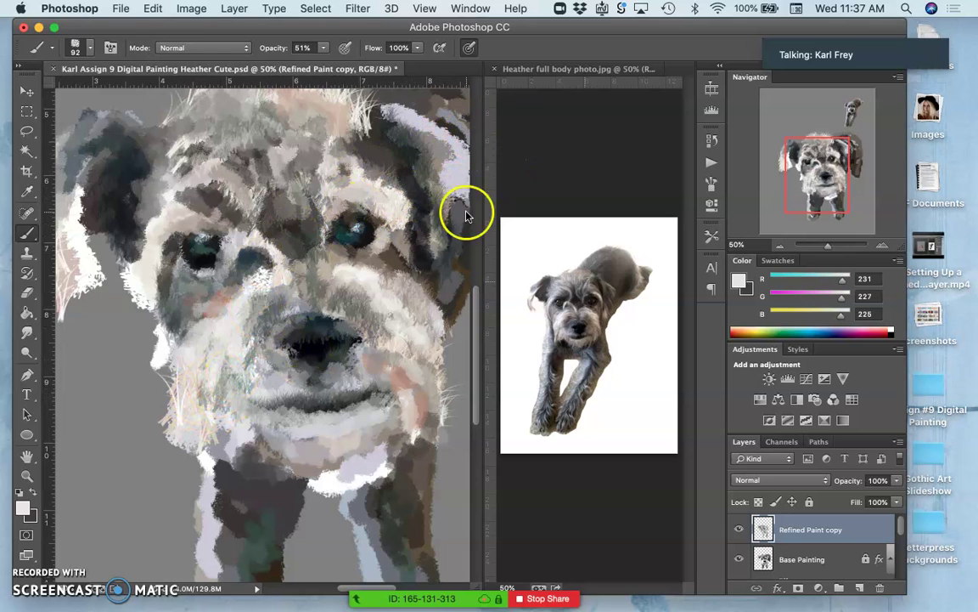
Refine both eyes and their surrounding corners with sampled slate (RGB 44, 62, 71) and near-black (RGB 21, 19, 20).
{"action": "left_click", "coordinate": [247, 258], "text": "alt"}
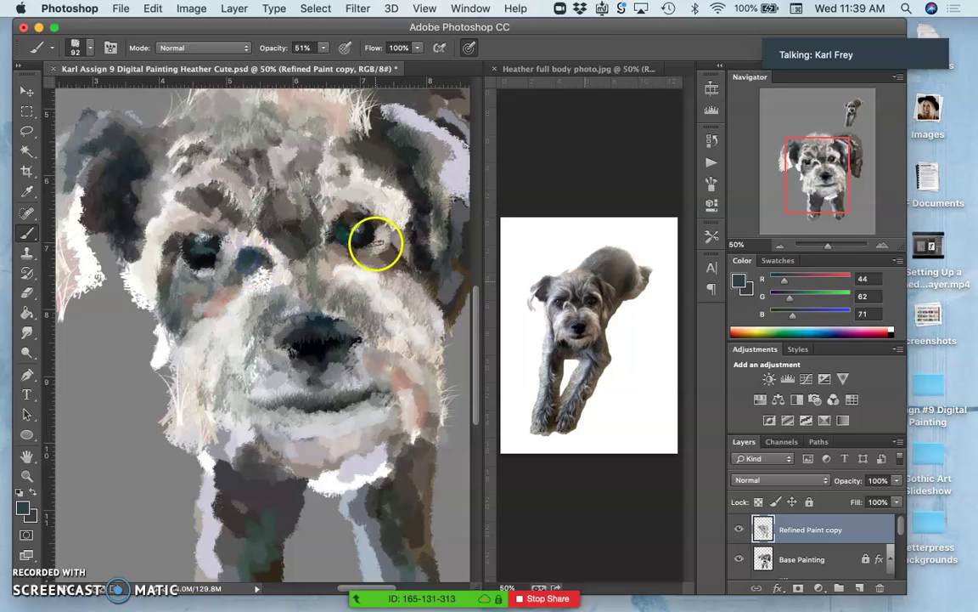
{"action": "left_click_drag", "start_coordinate": [375, 240], "coordinate": [374, 232]}
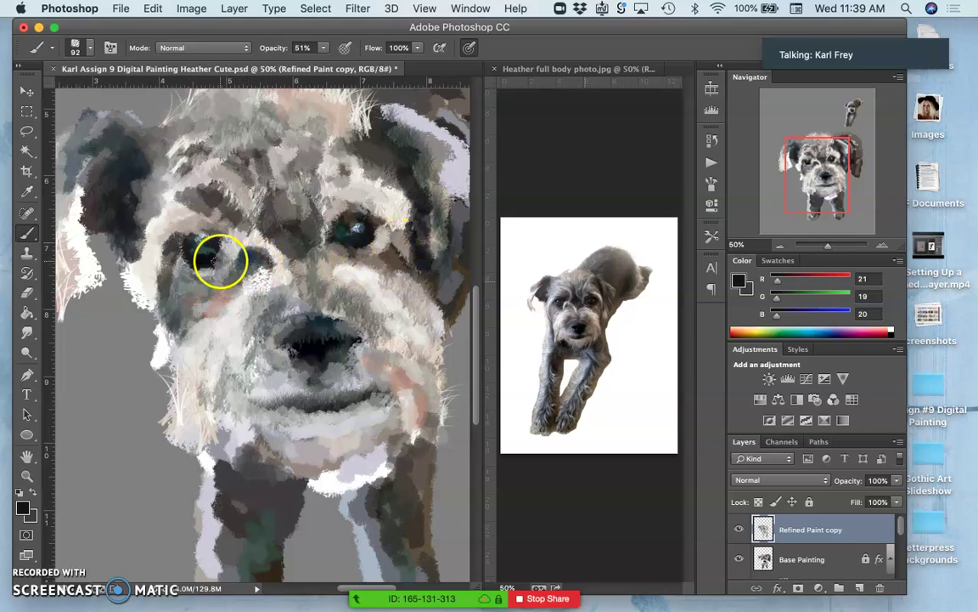
{"action": "left_click_drag", "start_coordinate": [220, 253], "coordinate": [225, 248]}
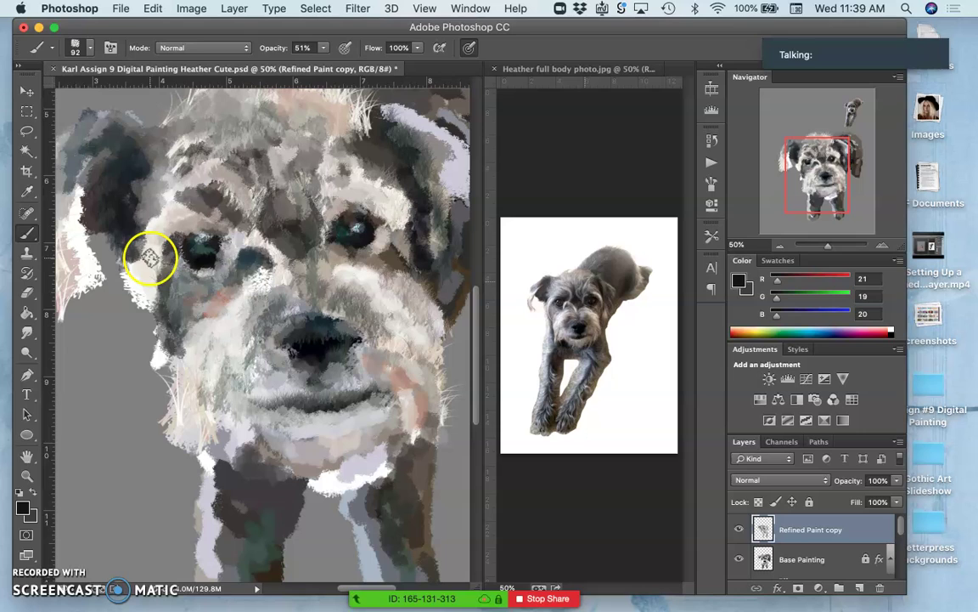
Rework the fur along the face edge between the left ear and eye, sampling cream-white (RGB 234, 229, 220).
{"action": "mouse_move", "coordinate": [140, 238]}
{"action": "left_mouse_down"}
{"action": "mouse_move", "coordinate": [129, 290]}
{"action": "mouse_move", "coordinate": [141, 307]}
{"action": "mouse_move", "coordinate": [157, 275]}
{"action": "mouse_move", "coordinate": [134, 265]}
{"action": "mouse_move", "coordinate": [149, 215]}
{"action": "left_mouse_up"}
{"action": "left_click", "coordinate": [152, 277], "text": "alt"}
{"action": "scroll", "coordinate": [186, 283], "scroll_direction": "down", "scroll_amount": 3}
{"action": "scroll", "coordinate": [185, 287], "scroll_direction": "left", "scroll_amount": 2}
{"action": "scroll", "coordinate": [172, 207], "scroll_direction": "up", "scroll_amount": 5}
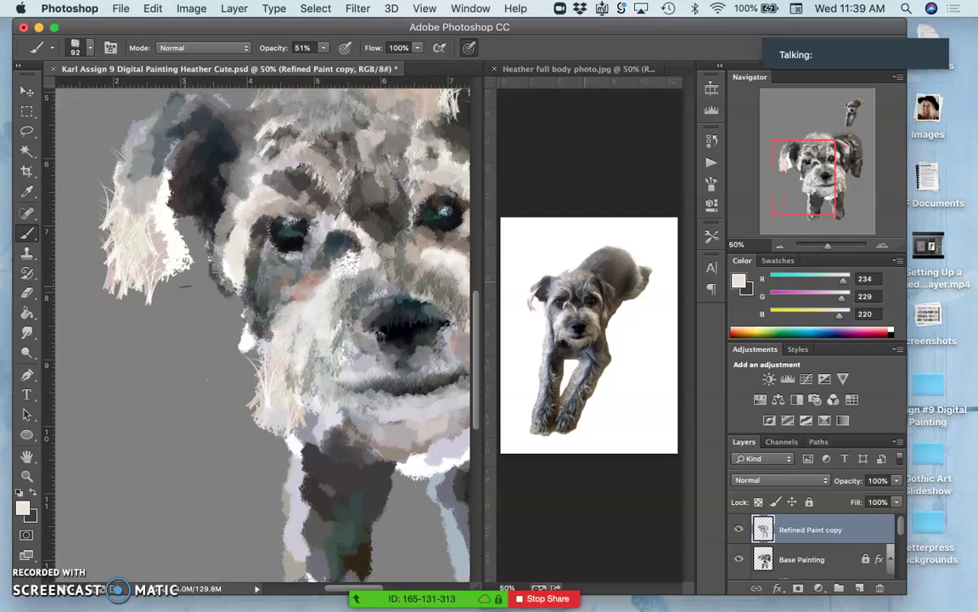
Brush sampled off-white (RGB 242, 235, 231) across the top of the head and down the forehead's left side.
{"action": "scroll", "coordinate": [173, 207], "scroll_direction": "right", "scroll_amount": 4}
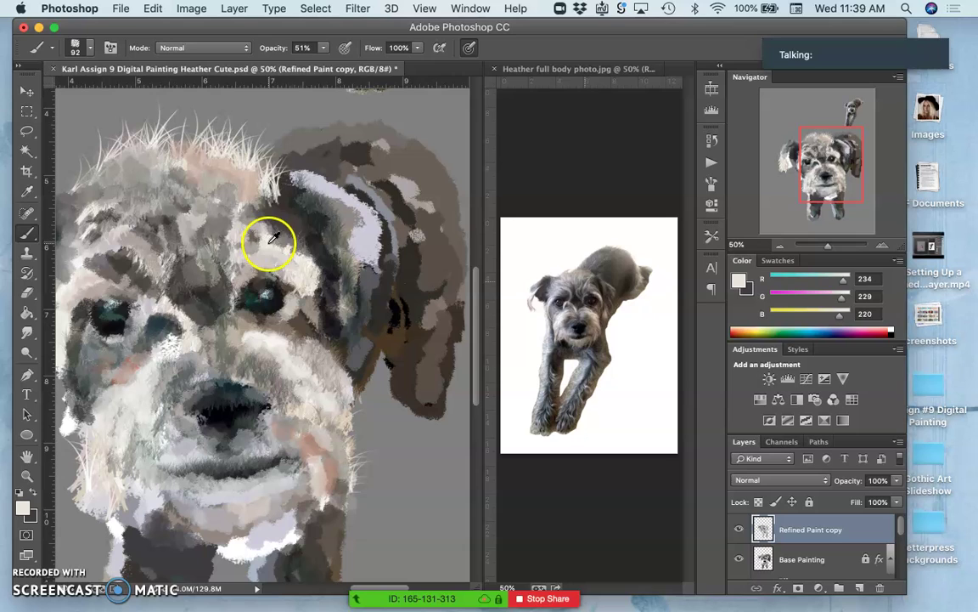
{"action": "left_click", "coordinate": [269, 243], "text": "alt"}
{"action": "mouse_move", "coordinate": [259, 168]}
{"action": "left_mouse_down"}
{"action": "mouse_move", "coordinate": [194, 142]}
{"action": "mouse_move", "coordinate": [175, 157]}
{"action": "mouse_move", "coordinate": [162, 147]}
{"action": "mouse_move", "coordinate": [117, 136]}
{"action": "left_mouse_up"}
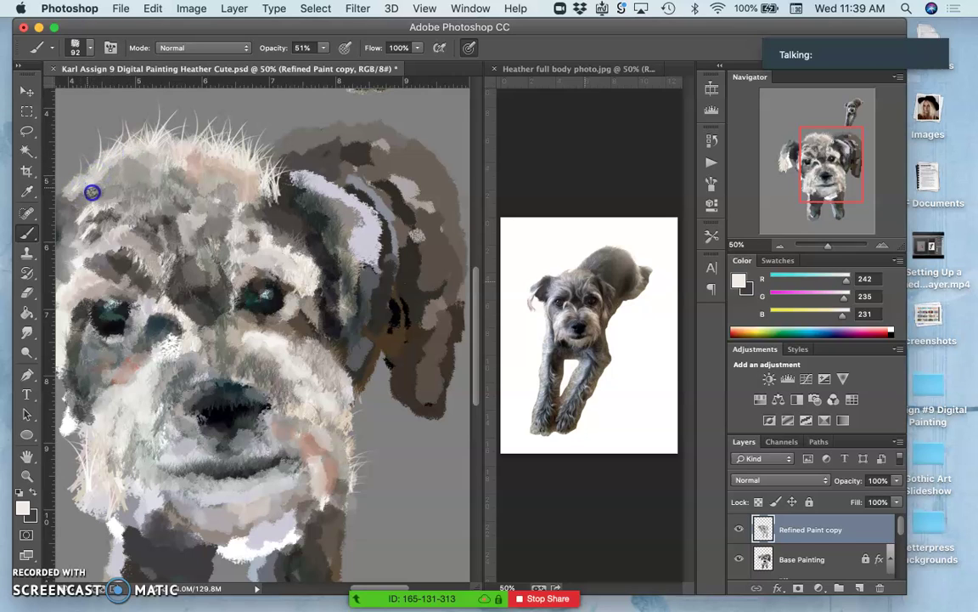
{"action": "mouse_move", "coordinate": [100, 186]}
{"action": "left_mouse_down"}
{"action": "mouse_move", "coordinate": [146, 170]}
{"action": "mouse_move", "coordinate": [139, 197]}
{"action": "left_mouse_up"}
Blend the crown's left half with sampled taupe (RGB 181, 175, 164) and off-white (RGB 245, 240, 237).
{"action": "left_click", "coordinate": [207, 175], "text": "alt"}
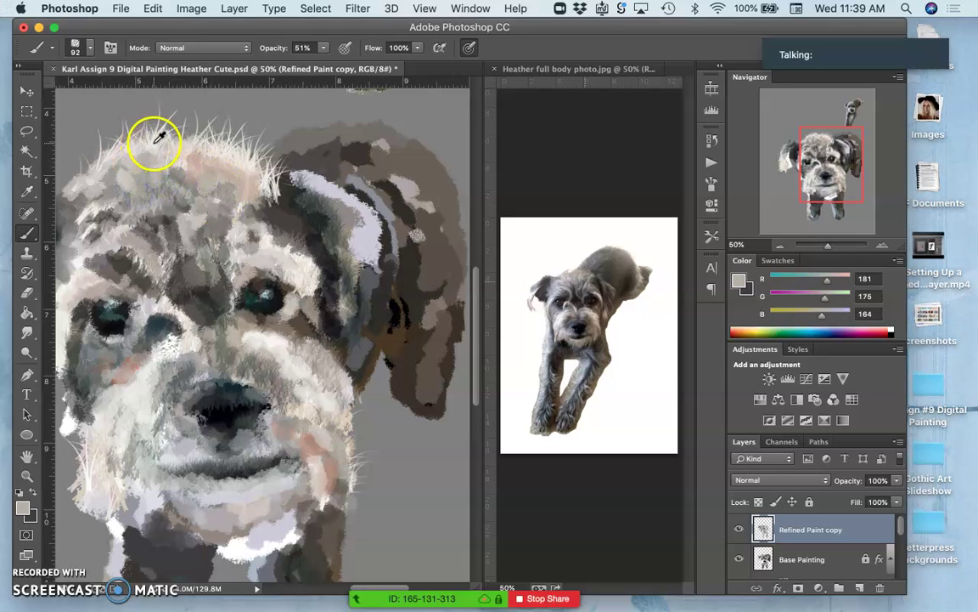
{"action": "left_click", "coordinate": [152, 143], "text": "alt"}
{"action": "left_click_drag", "start_coordinate": [123, 158], "coordinate": [133, 192]}
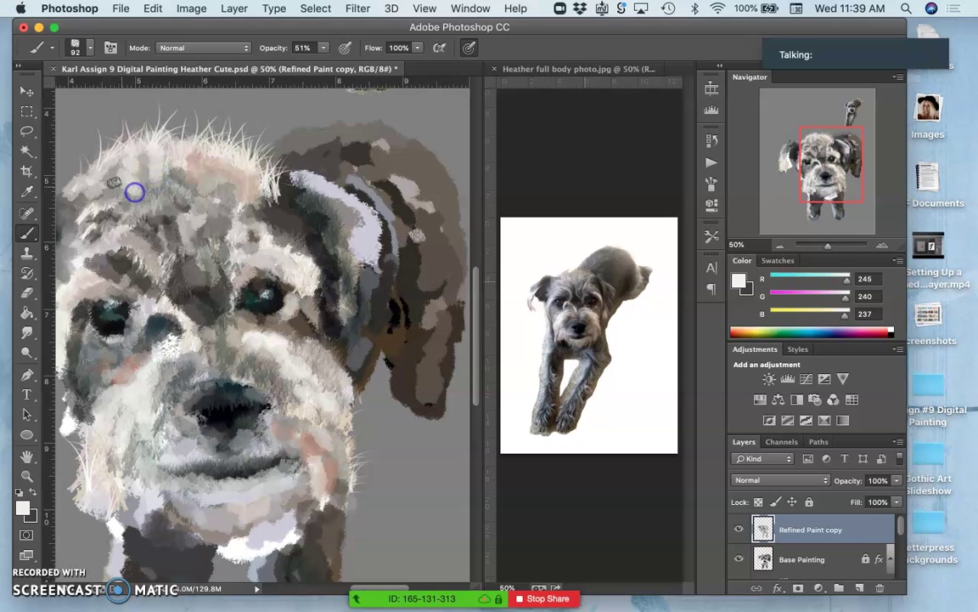
{"action": "mouse_move", "coordinate": [102, 153]}
{"action": "left_mouse_down"}
{"action": "mouse_move", "coordinate": [143, 235]}
{"action": "mouse_move", "coordinate": [106, 253]}
{"action": "mouse_move", "coordinate": [119, 196]}
{"action": "mouse_move", "coordinate": [130, 218]}
{"action": "mouse_move", "coordinate": [112, 194]}
{"action": "mouse_move", "coordinate": [113, 248]}
{"action": "mouse_move", "coordinate": [121, 196]}
{"action": "mouse_move", "coordinate": [132, 211]}
{"action": "mouse_move", "coordinate": [97, 199]}
{"action": "mouse_move", "coordinate": [161, 189]}
{"action": "mouse_move", "coordinate": [165, 154]}
{"action": "left_mouse_up"}
Blend more sampled forehead tones above the left eye, including pinkish light grey (RGB 200, 190, 191).
{"action": "left_click", "coordinate": [120, 207], "text": "alt"}
{"action": "right_click", "coordinate": [140, 227]}
{"action": "key", "text": "Escape"}
{"action": "left_click", "coordinate": [115, 244], "text": "alt"}
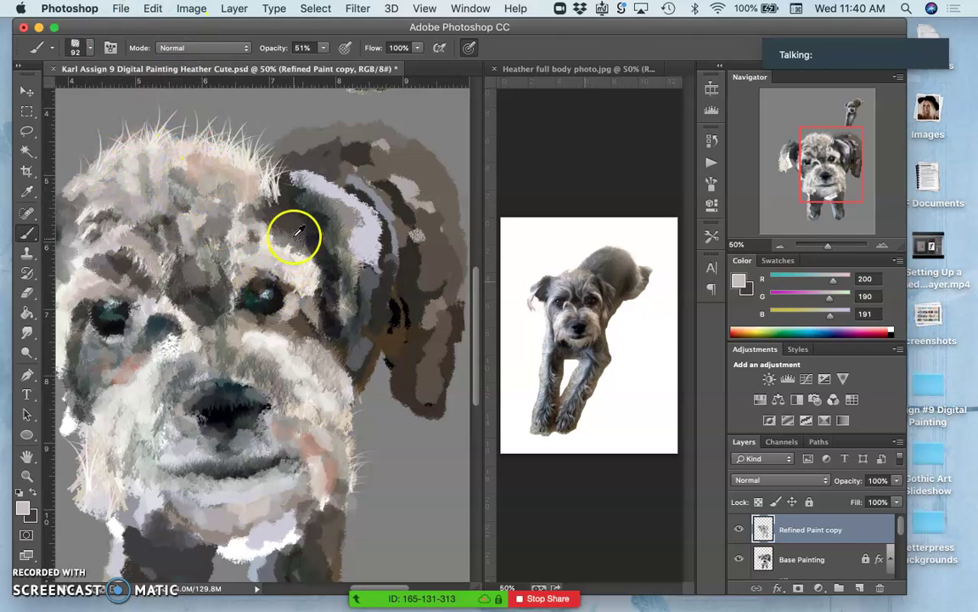
Blend the forehead beside the right ear's base with sampled dark brown-grey (RGB 70, 65, 63), tan (RGB 206, 182, 167) and cream (RGB 229, 222, 210).
{"action": "left_click", "coordinate": [263, 205], "text": "alt"}
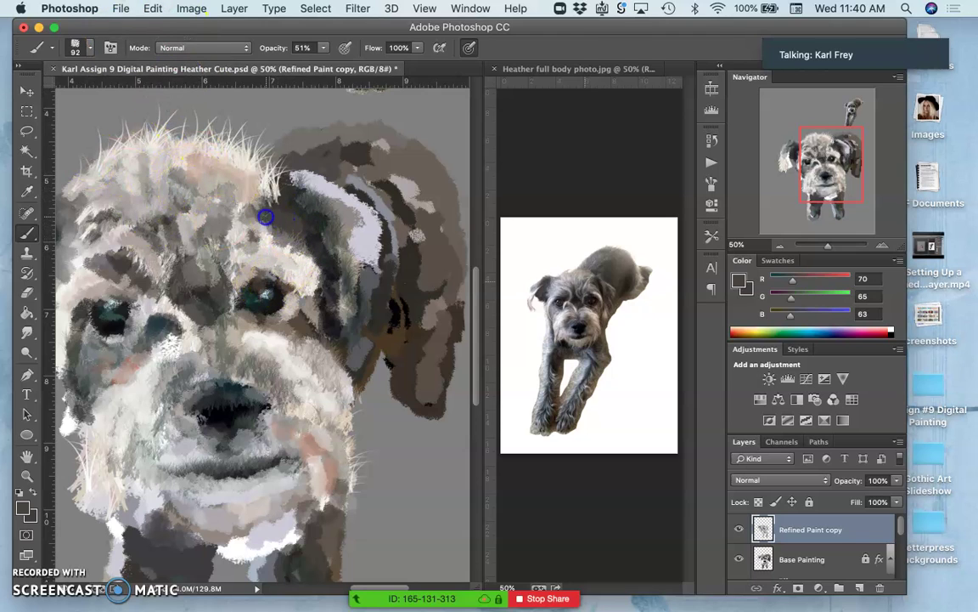
{"action": "left_click", "coordinate": [258, 184], "text": "alt"}
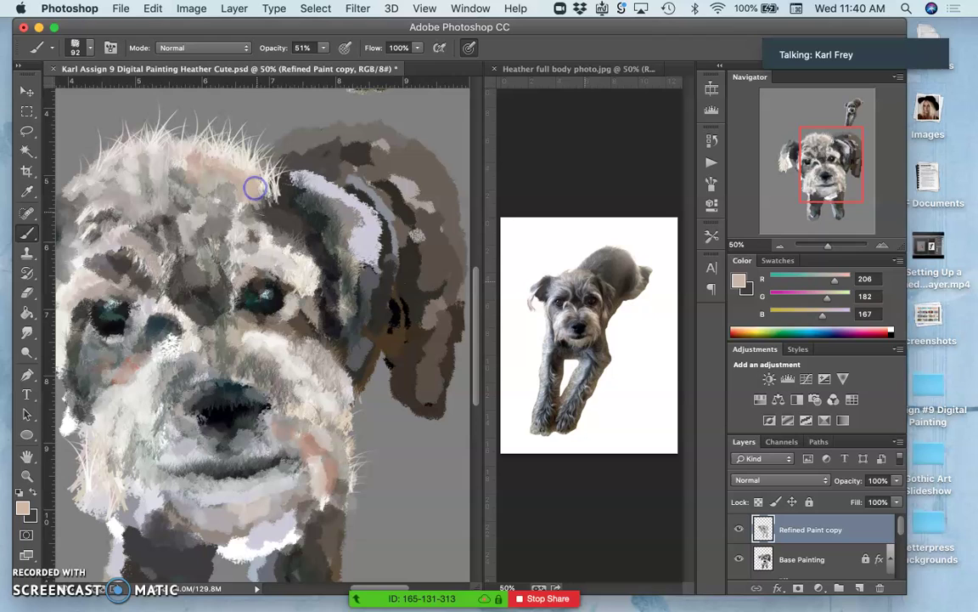
{"action": "left_click", "coordinate": [270, 228], "text": "alt"}
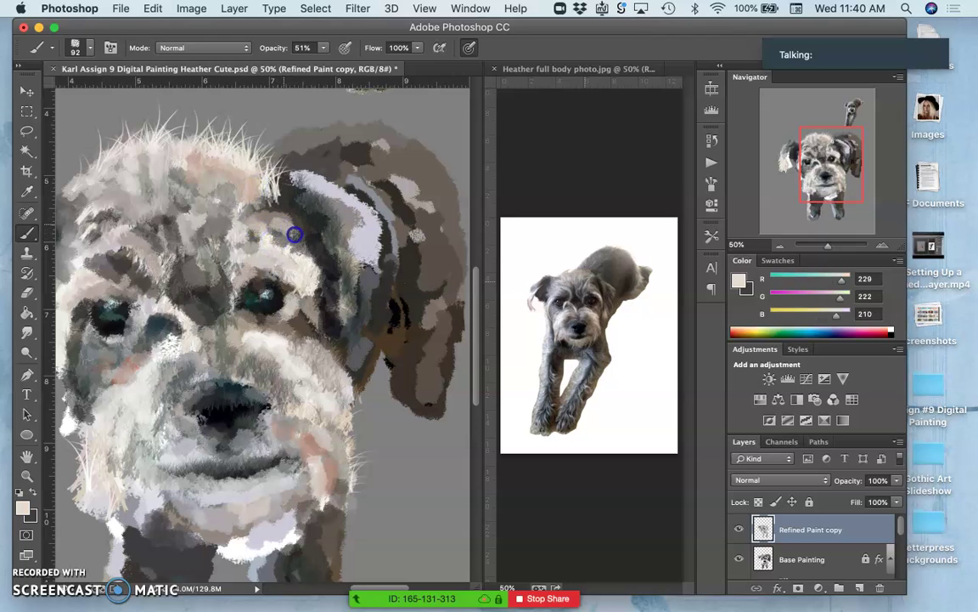
Blend the forehead between the right eye and ear with sampled dark browns (RGB 56, 52, 50 and 55, 50, 46) and grey-brown (RGB 119, 112, 107).
{"action": "left_click", "coordinate": [306, 229], "text": "alt"}
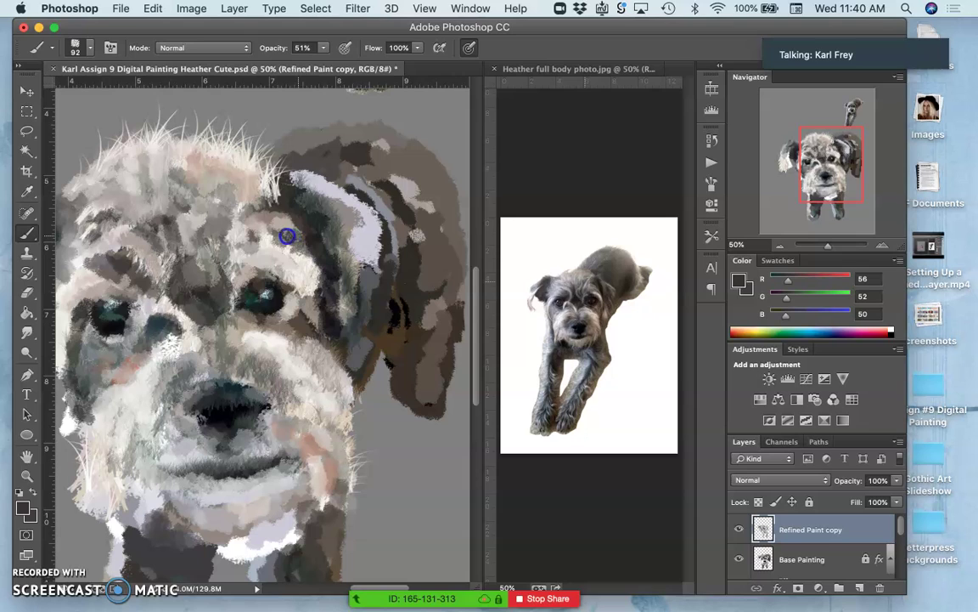
{"action": "left_click", "coordinate": [287, 226], "text": "alt"}
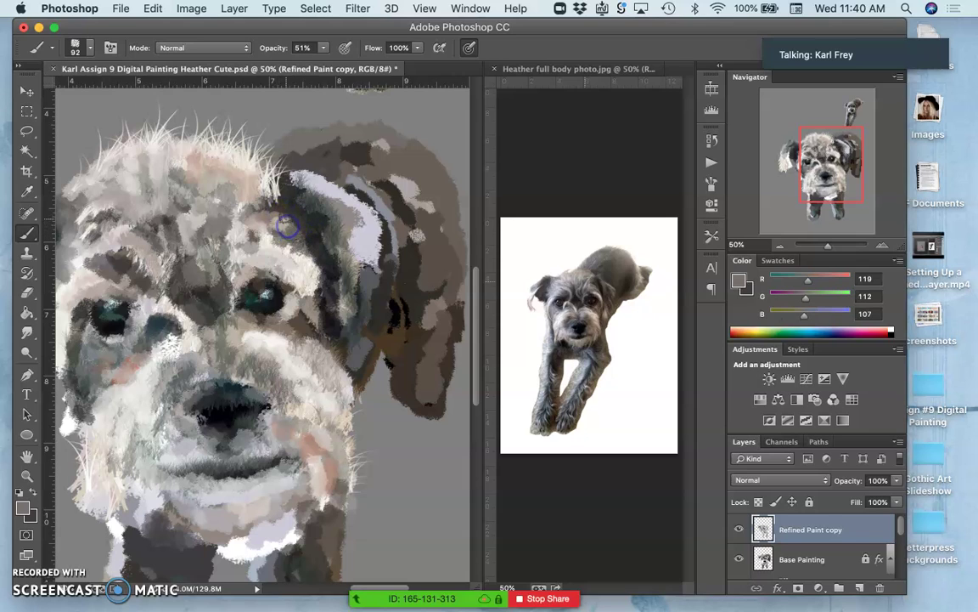
{"action": "right_click", "coordinate": [298, 239]}
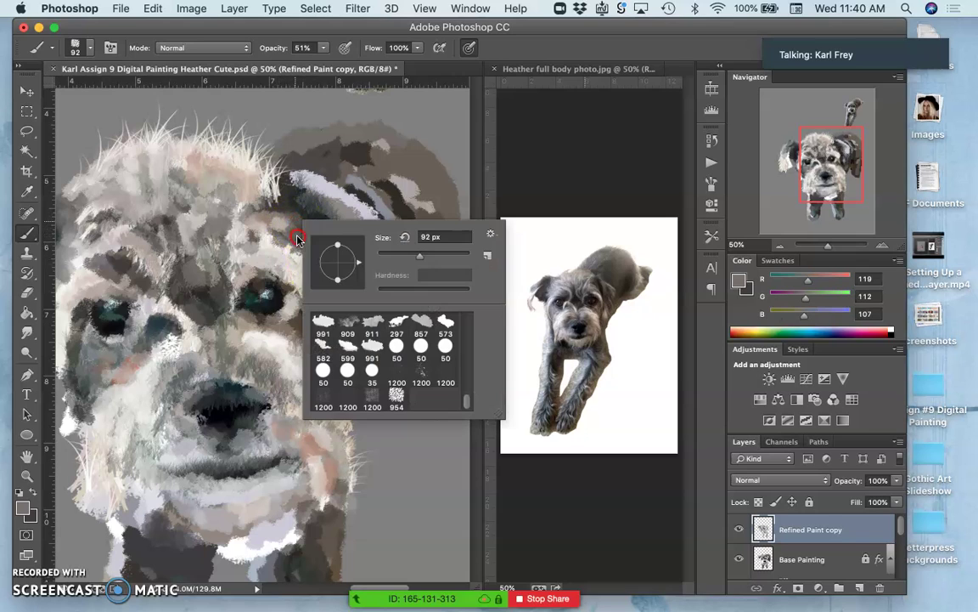
{"action": "left_click", "coordinate": [276, 206], "text": "alt"}
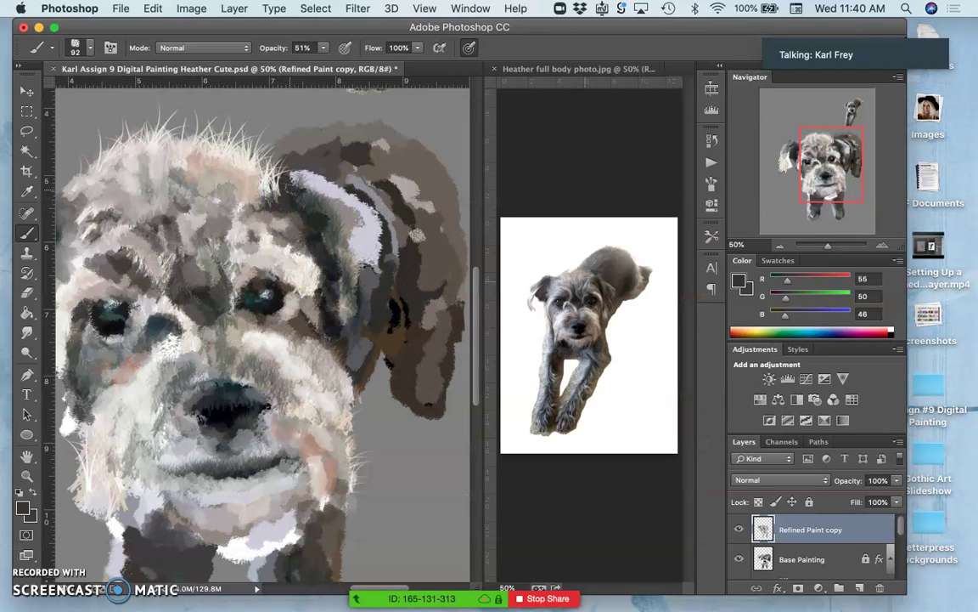
Soften the right ear's pale lavender edge with sampled tones, including mid grey (RGB 143, 137, 137).
{"action": "left_click", "coordinate": [303, 183], "text": "alt"}
{"action": "mouse_move", "coordinate": [302, 182]}
{"action": "left_mouse_down"}
{"action": "mouse_move", "coordinate": [292, 184]}
{"action": "mouse_move", "coordinate": [314, 211]}
{"action": "mouse_move", "coordinate": [333, 206]}
{"action": "mouse_move", "coordinate": [367, 229]}
{"action": "mouse_move", "coordinate": [358, 232]}
{"action": "left_mouse_up"}
{"action": "right_click", "coordinate": [331, 186]}
{"action": "left_click", "coordinate": [349, 212], "text": "alt"}
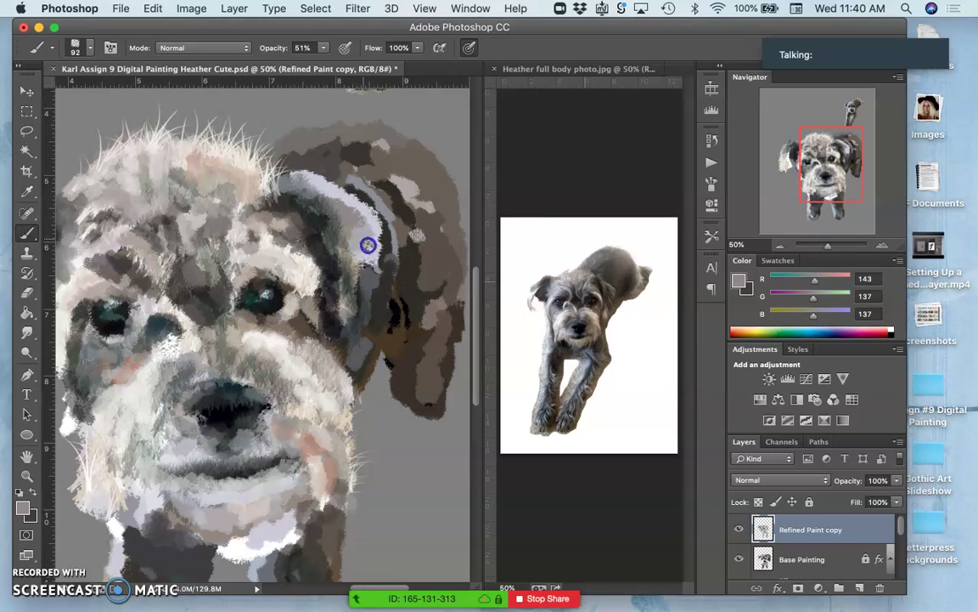
{"action": "left_click", "coordinate": [356, 227], "text": "alt"}
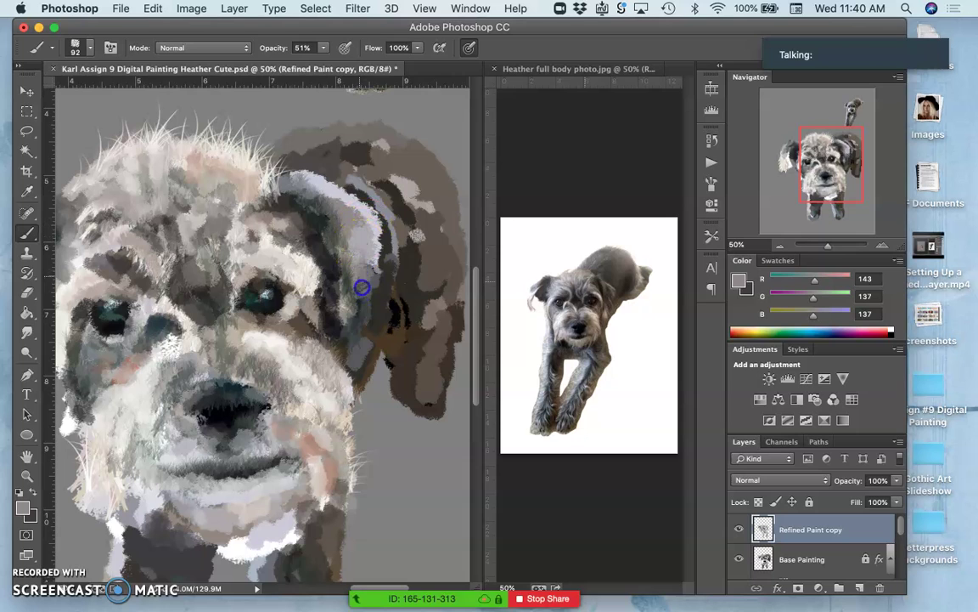
Break up the crown and upper forehead with grey strokes, using sampled near-black (RGB 48, 46, 47) and greys (RGB 128, 124, 121 and 111, 106, 106).
{"action": "scroll", "coordinate": [303, 242], "scroll_direction": "left", "scroll_amount": 3}
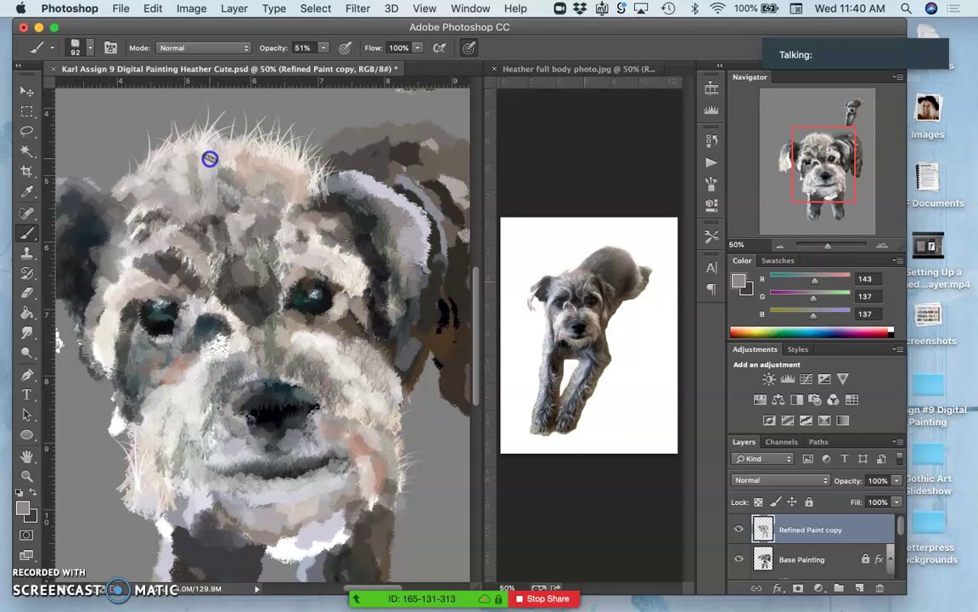
{"action": "mouse_move", "coordinate": [202, 160]}
{"action": "left_mouse_down"}
{"action": "mouse_move", "coordinate": [211, 191]}
{"action": "mouse_move", "coordinate": [241, 188]}
{"action": "left_mouse_up"}
{"action": "left_click", "coordinate": [290, 295], "text": "alt"}
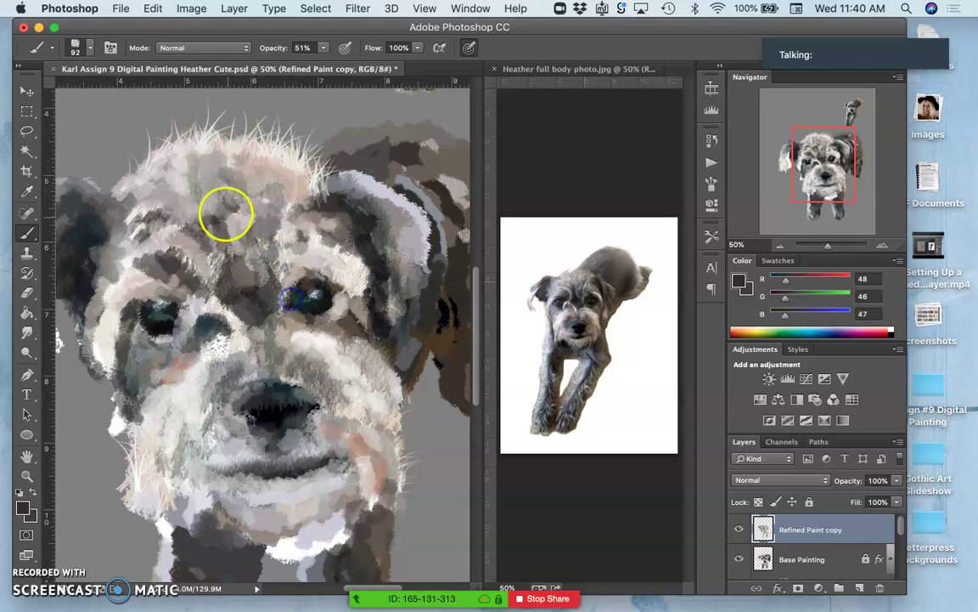
{"action": "mouse_move", "coordinate": [205, 192]}
{"action": "left_mouse_down"}
{"action": "mouse_move", "coordinate": [185, 213]}
{"action": "mouse_move", "coordinate": [222, 220]}
{"action": "left_mouse_up"}
{"action": "left_click", "coordinate": [224, 202], "text": "alt"}
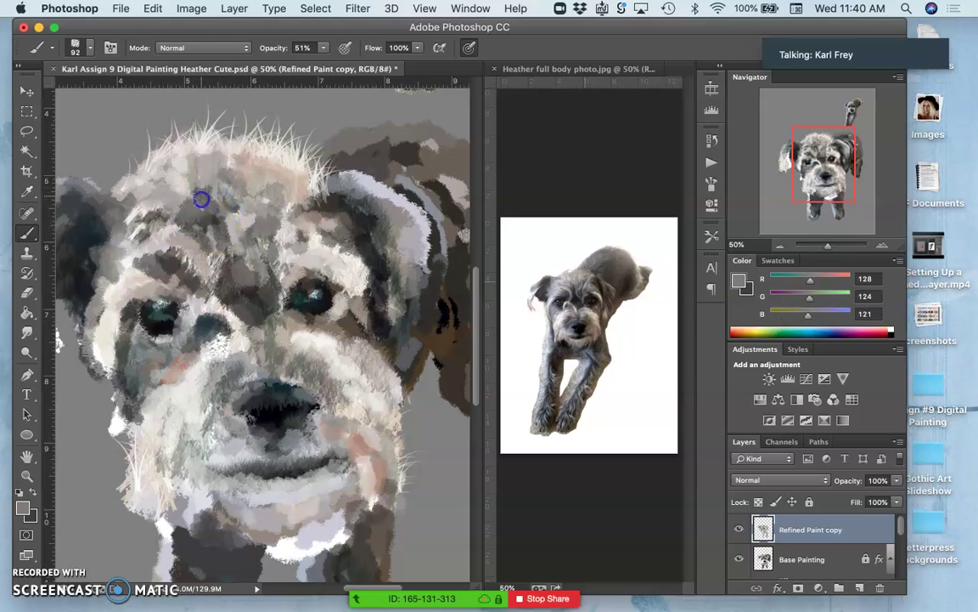
{"action": "left_click_drag", "start_coordinate": [213, 184], "coordinate": [178, 196]}
{"action": "left_click", "coordinate": [178, 199], "text": "alt"}
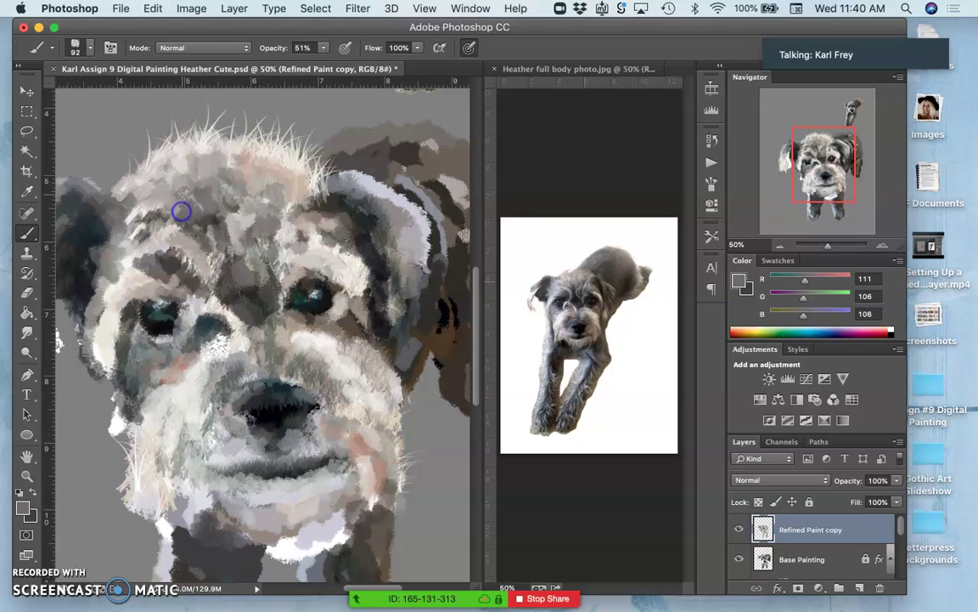
{"action": "mouse_move", "coordinate": [157, 203]}
{"action": "left_mouse_down"}
{"action": "mouse_move", "coordinate": [270, 219]}
{"action": "mouse_move", "coordinate": [292, 200]}
{"action": "mouse_move", "coordinate": [266, 152]}
{"action": "left_mouse_up"}
Brush sampled pinkish off-white (RGB 237, 227, 223) highlights over the crown and the forehead's left side.
{"action": "left_click", "coordinate": [264, 152], "text": "alt"}
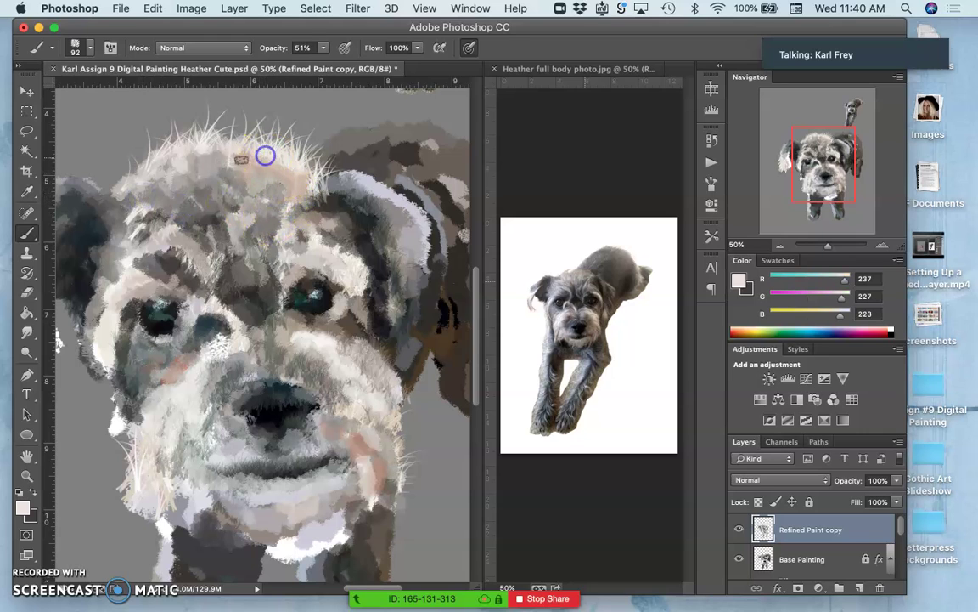
{"action": "left_click_drag", "start_coordinate": [201, 153], "coordinate": [190, 182]}
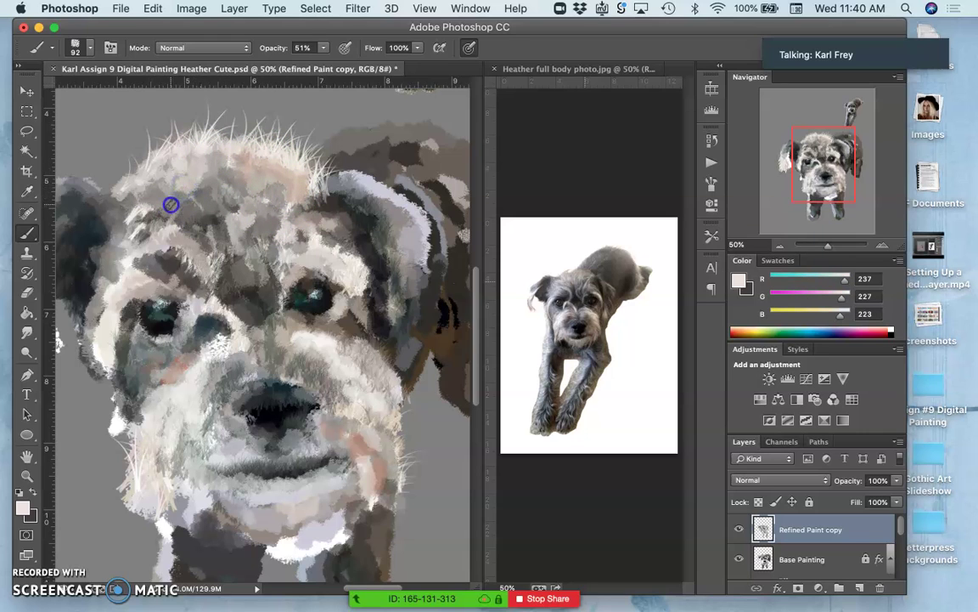
{"action": "mouse_move", "coordinate": [181, 219]}
{"action": "left_mouse_down"}
{"action": "mouse_move", "coordinate": [193, 203]}
{"action": "mouse_move", "coordinate": [205, 215]}
{"action": "left_mouse_up"}
{"action": "mouse_move", "coordinate": [230, 161]}
{"action": "left_mouse_down"}
{"action": "mouse_move", "coordinate": [223, 180]}
{"action": "mouse_move", "coordinate": [244, 173]}
{"action": "left_mouse_up"}
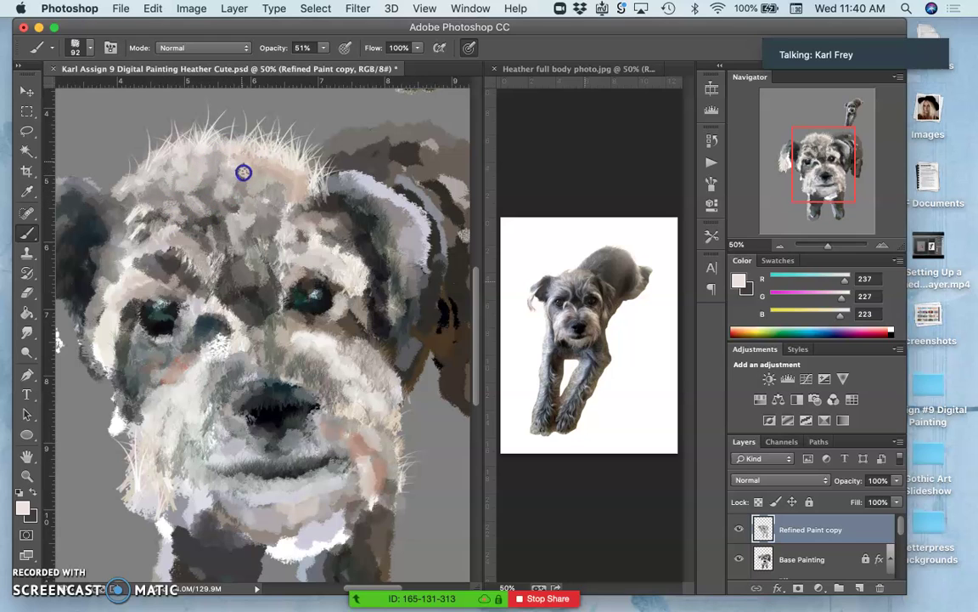
Blend the crown's middle and right side with sampled pinkish grey (RGB 208, 194, 189) and off-whites (RGB 246, 242, 239 and 236, 227, 221).
{"action": "left_click", "coordinate": [218, 148], "text": "alt"}
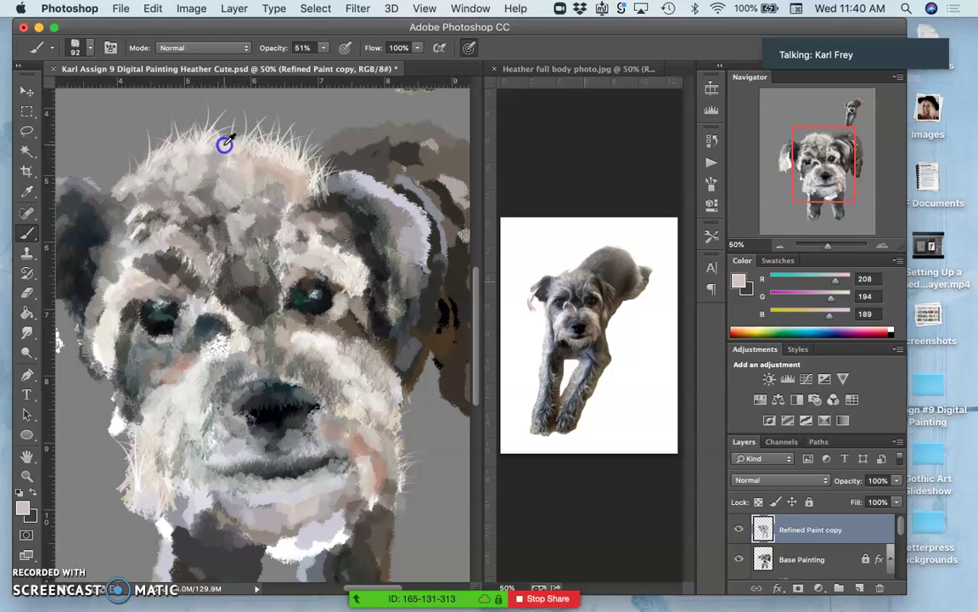
{"action": "mouse_move", "coordinate": [203, 150]}
{"action": "left_mouse_down"}
{"action": "mouse_move", "coordinate": [228, 232]}
{"action": "mouse_move", "coordinate": [226, 219]}
{"action": "left_mouse_up"}
{"action": "mouse_move", "coordinate": [280, 198]}
{"action": "left_mouse_down"}
{"action": "mouse_move", "coordinate": [284, 175]}
{"action": "mouse_move", "coordinate": [271, 164]}
{"action": "mouse_move", "coordinate": [276, 172]}
{"action": "left_mouse_up"}
{"action": "left_click", "coordinate": [274, 147], "text": "alt"}
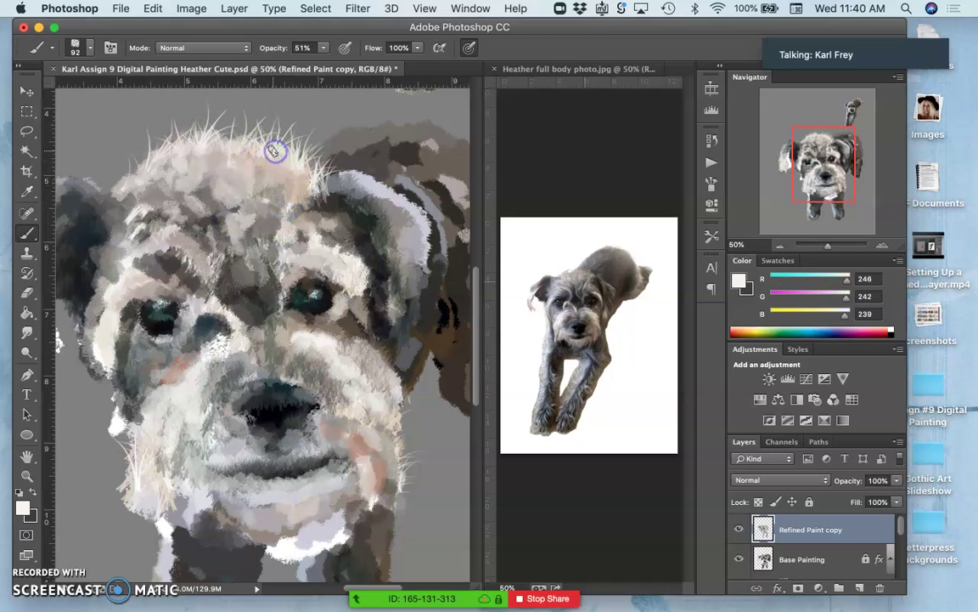
{"action": "left_click", "coordinate": [295, 161], "text": "alt"}
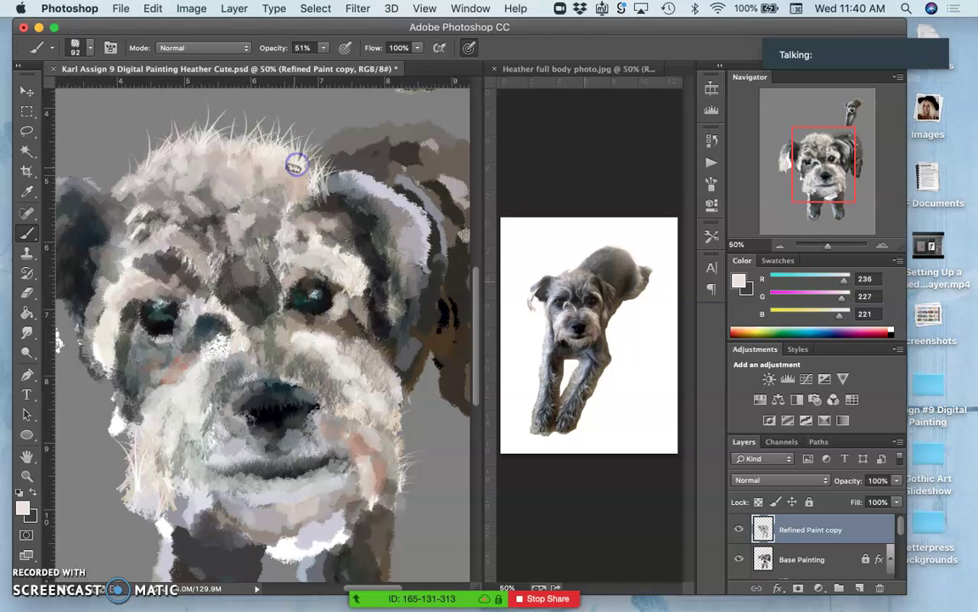
{"action": "left_click_drag", "start_coordinate": [295, 165], "coordinate": [297, 160]}
Blend the left ear's middle with sampled light beige (RGB 226, 216, 209) and dark grey (RGB 68, 64, 63) above the white fringe.
{"action": "scroll", "coordinate": [282, 227], "scroll_direction": "down", "scroll_amount": 3}
{"action": "scroll", "coordinate": [282, 227], "scroll_direction": "left", "scroll_amount": 5}
{"action": "scroll", "coordinate": [282, 226], "scroll_direction": "down", "scroll_amount": 3}
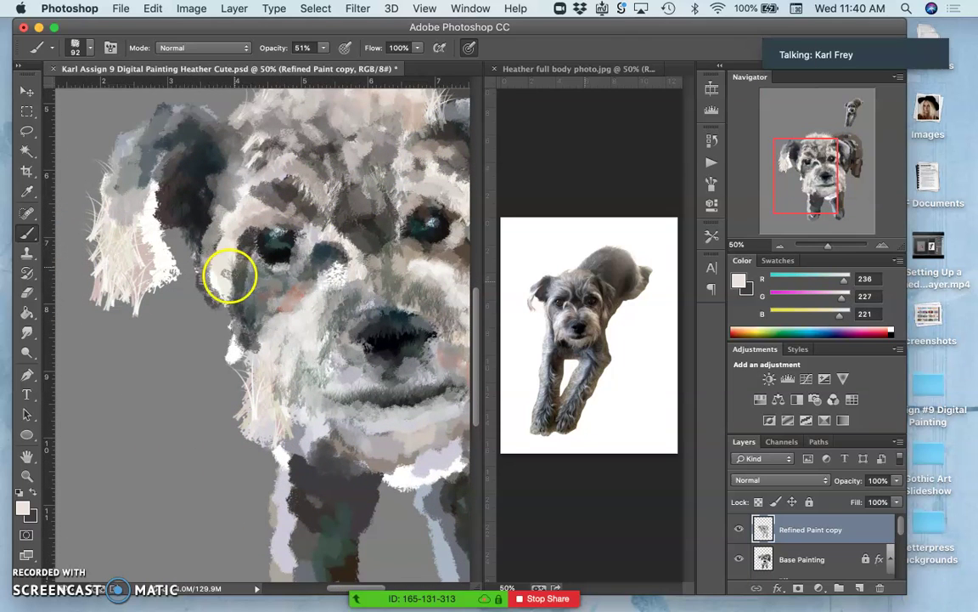
{"action": "left_click", "coordinate": [124, 253], "text": "alt"}
{"action": "mouse_move", "coordinate": [117, 236]}
{"action": "left_mouse_down"}
{"action": "mouse_move", "coordinate": [124, 261]}
{"action": "mouse_move", "coordinate": [118, 219]}
{"action": "left_mouse_up"}
{"action": "right_click", "coordinate": [140, 214]}
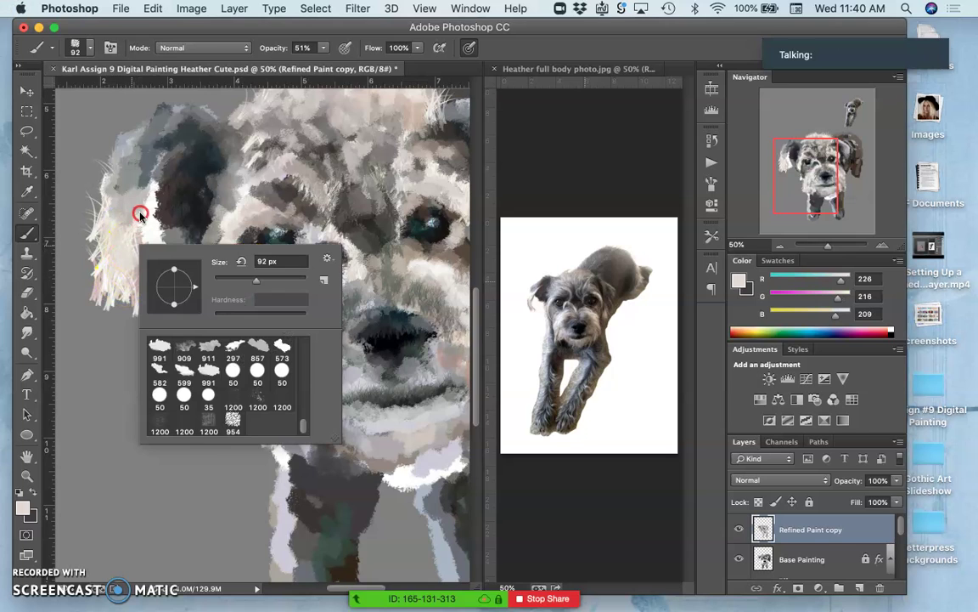
{"action": "left_click", "coordinate": [169, 170], "text": "alt"}
{"action": "mouse_move", "coordinate": [149, 197]}
{"action": "left_mouse_down"}
{"action": "mouse_move", "coordinate": [142, 235]}
{"action": "mouse_move", "coordinate": [134, 180]}
{"action": "left_mouse_up"}
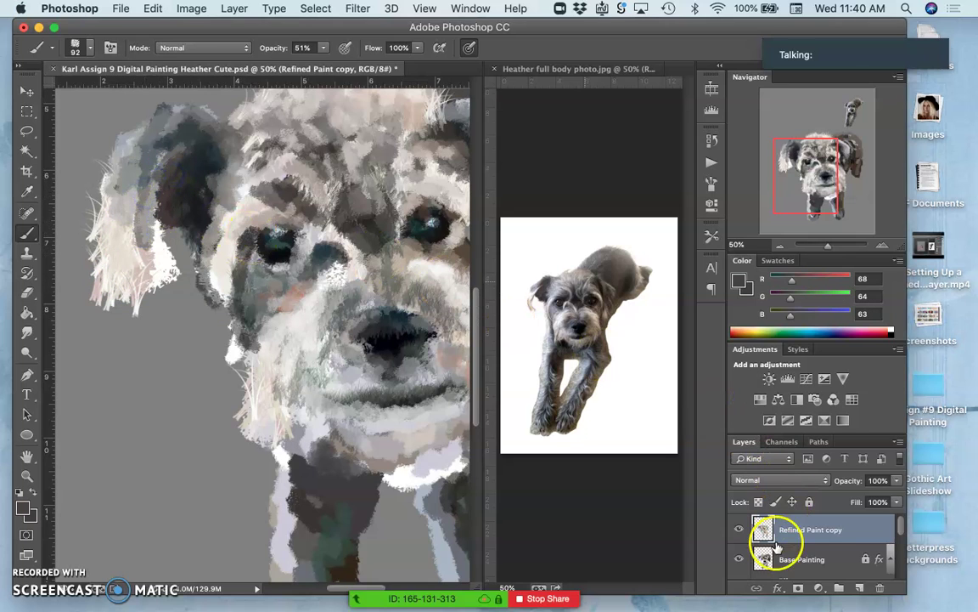